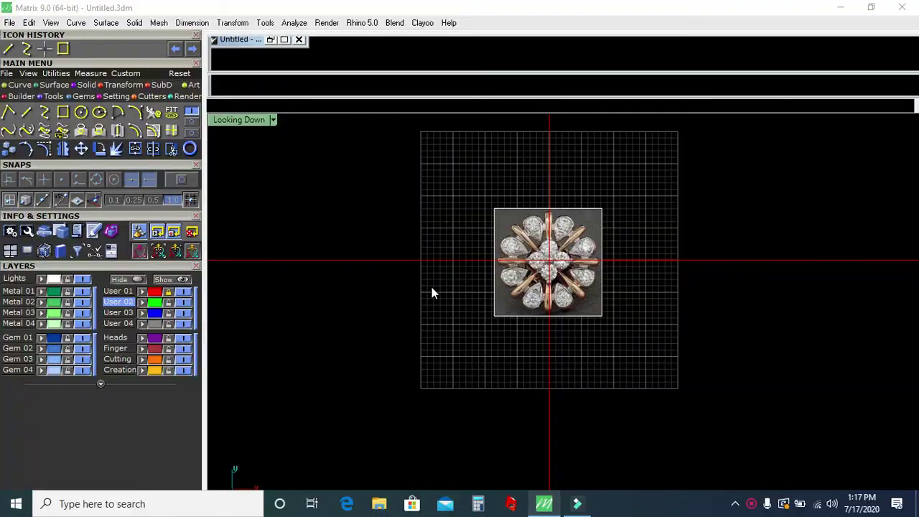
Zoom in and pan to bring the flower reference photo into view
scroll(510, 284, "up", 1)
scroll(510, 284, "up", 2)
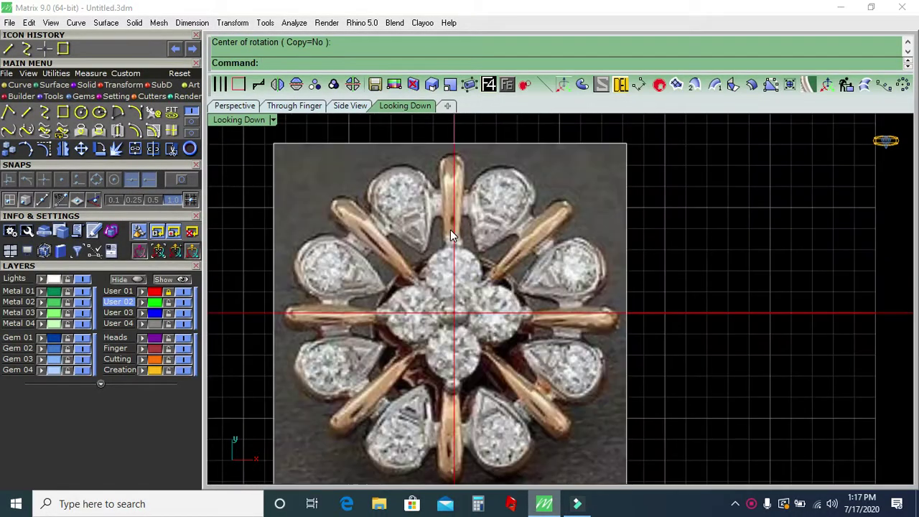
right_click_drag(448, 232, 471, 246)
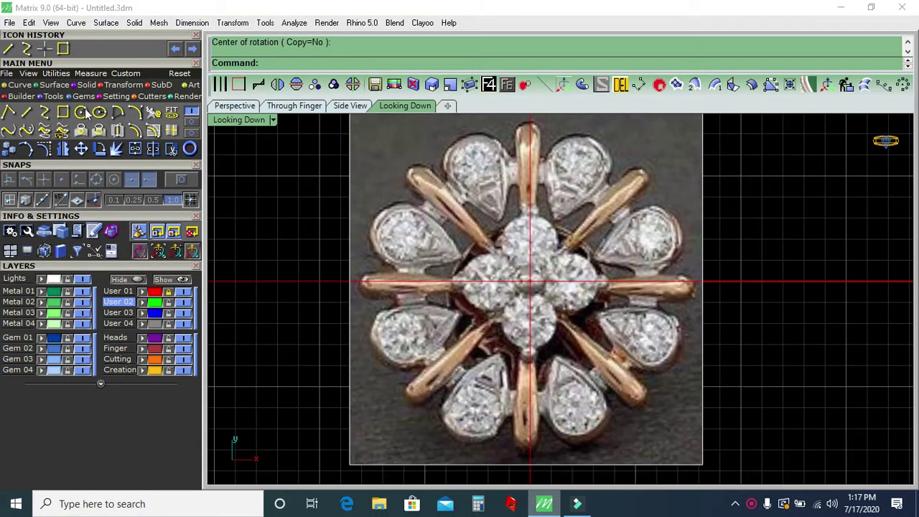
left_click(43, 112)
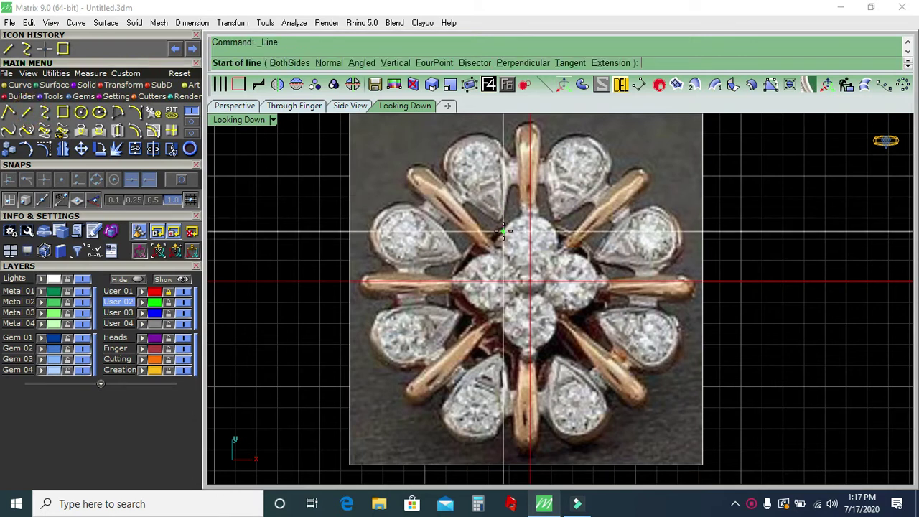
scroll(532, 228, "up", 2)
key("Escape")
Measure across the top centre stone with an aligned dimension reading 2.85
key("d")
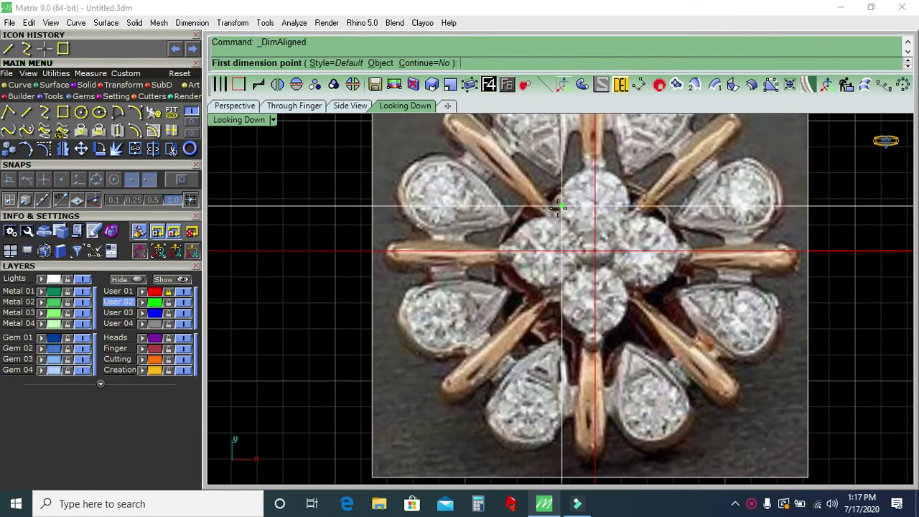
left_click(557, 208)
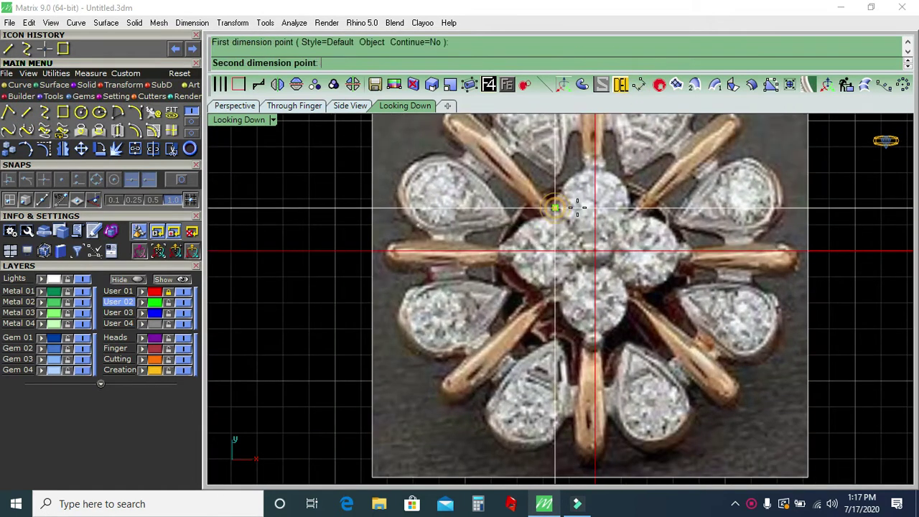
left_click(627, 206)
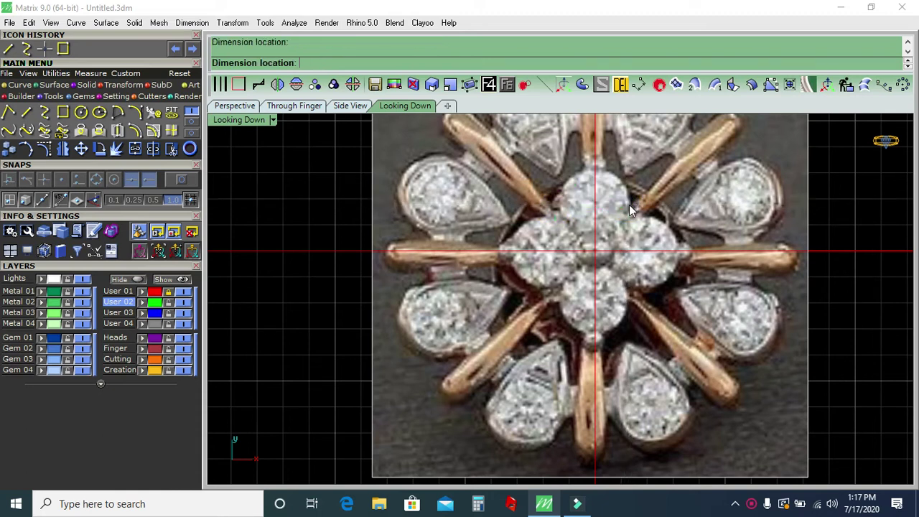
right_click_drag(629, 208, 588, 216)
left_click(81, 111)
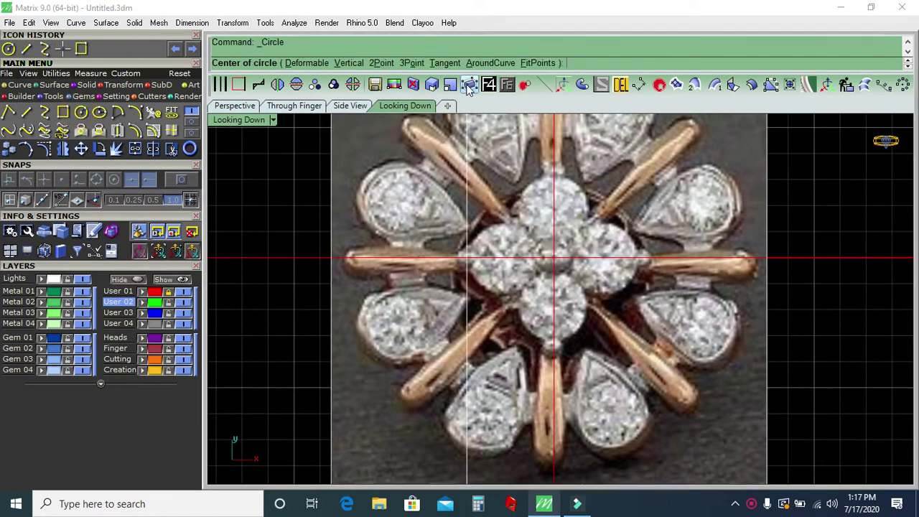
Draw a circle centred at 0,0,0 with a 2.85 diameter
type("0,0,0")
key("Return")
right_click_drag(528, 242, 498, 221)
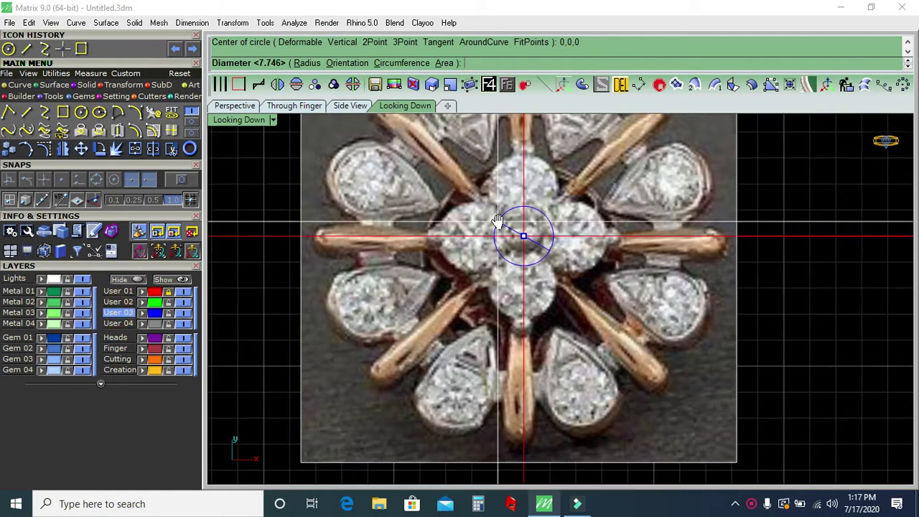
type("2.85")
key("Return")
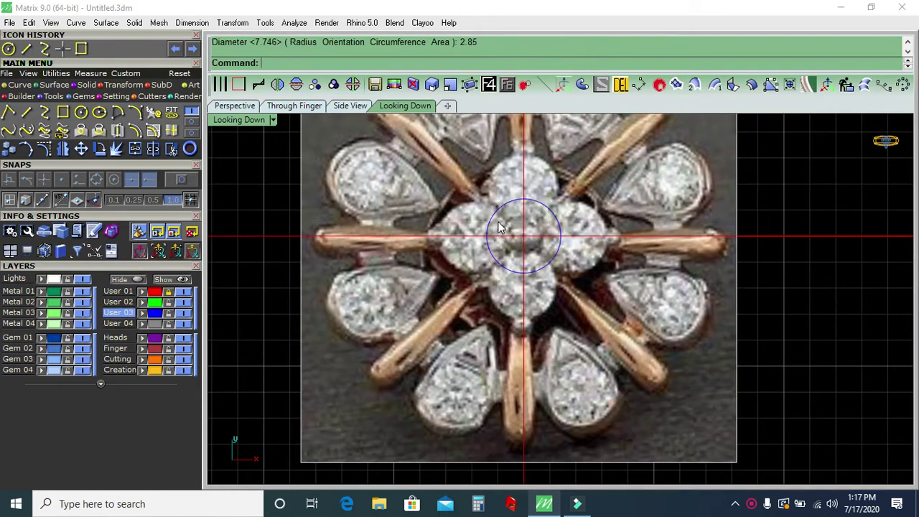
Move the reference photo surface lower, checking it in Through Finger, Side and Looking Down views
left_click(505, 206)
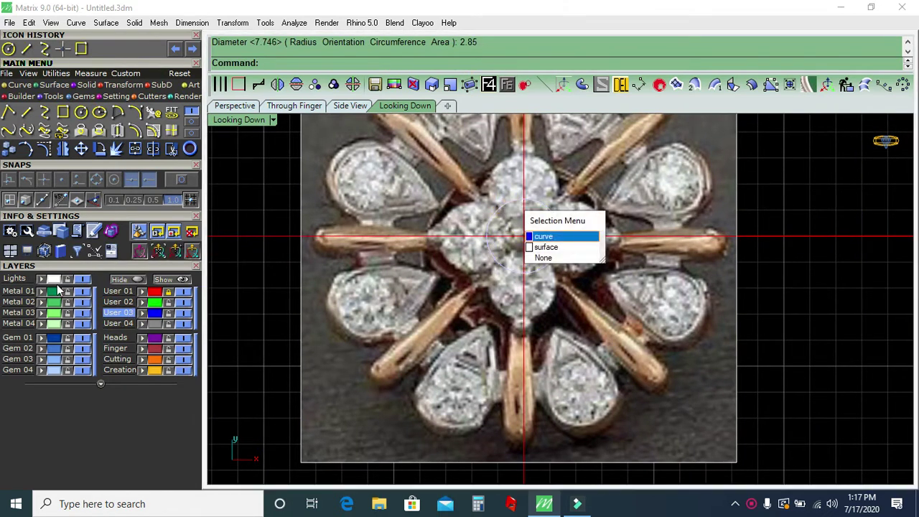
left_click(546, 247)
left_click(294, 105)
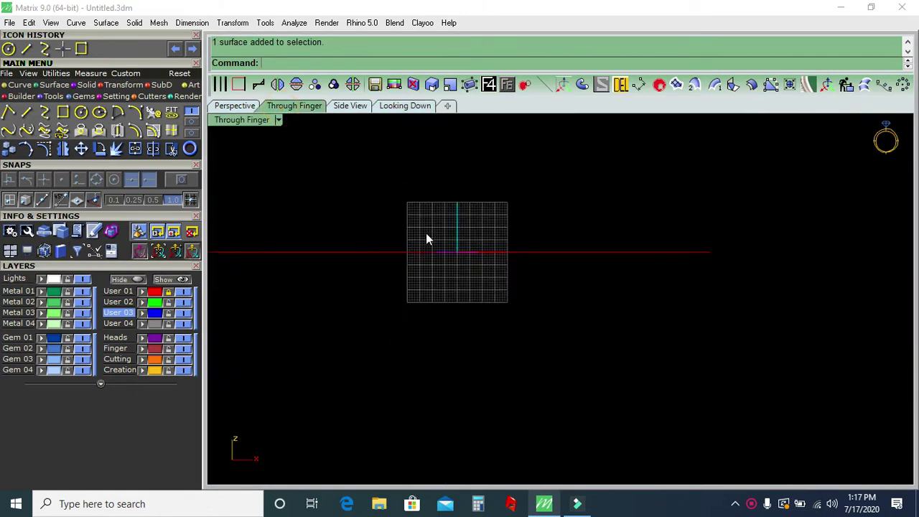
left_click(192, 250)
left_click(349, 106)
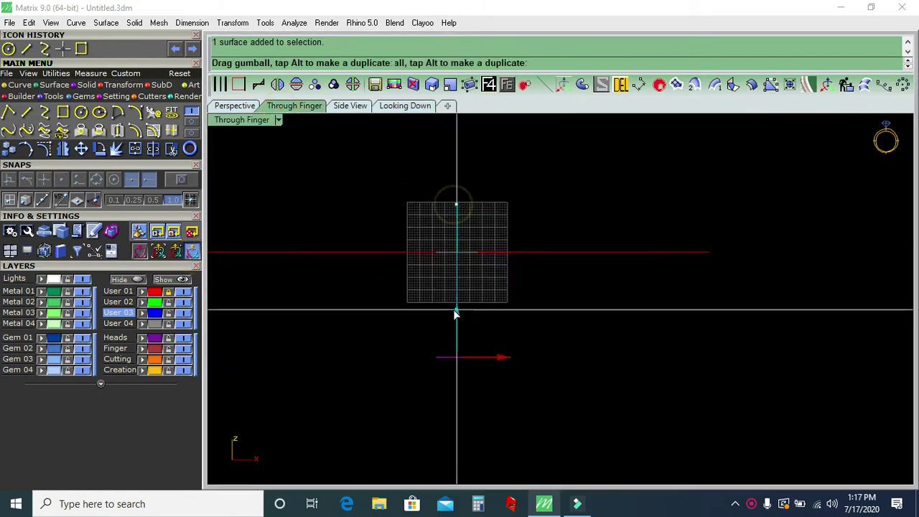
left_click(405, 106)
scroll(517, 245, "up", 2)
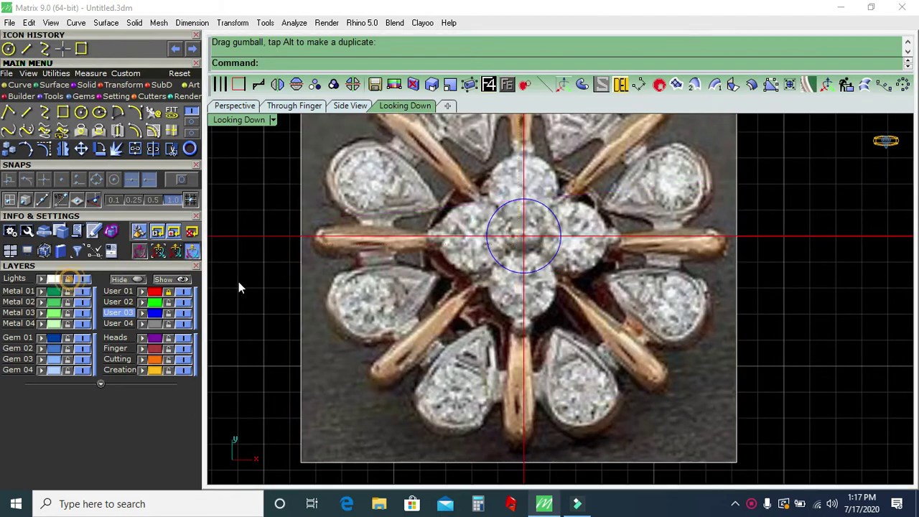
scroll(517, 244, "up", 2)
left_click(499, 288)
Drag the circle up onto the top stone and offset a copy 0.4 inward
scroll(498, 285, "up", 2)
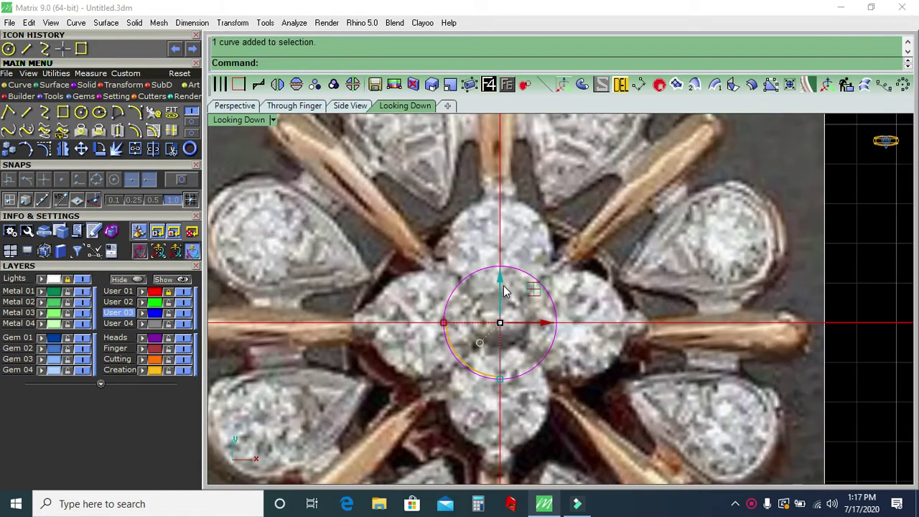
left_click_drag(504, 291, 512, 226)
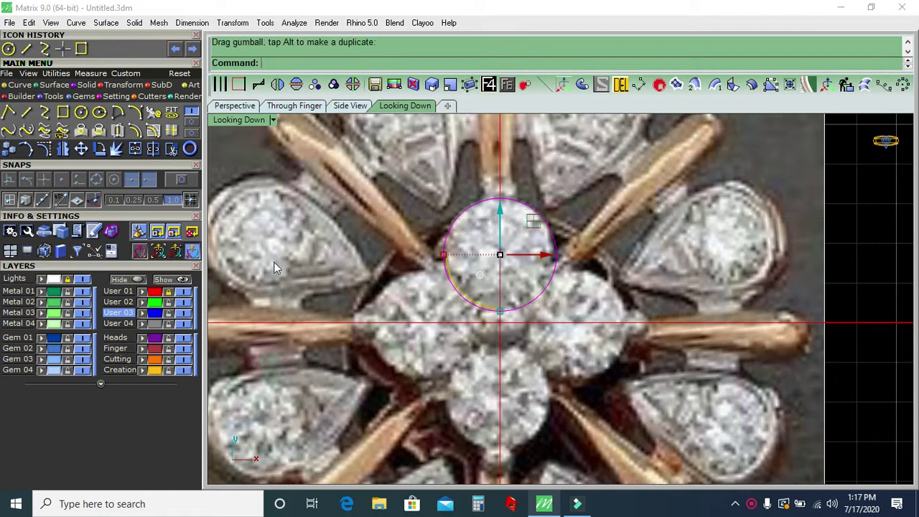
left_click(132, 130)
scroll(471, 241, "up", 1)
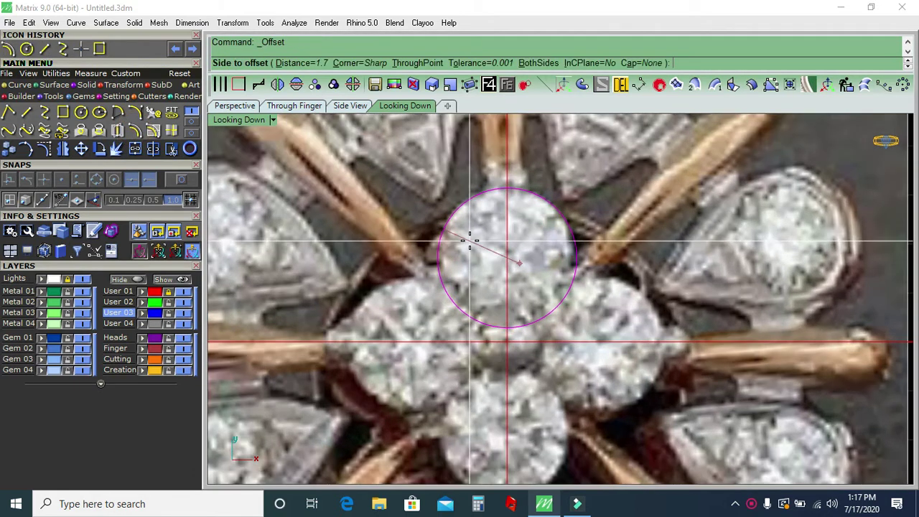
type(".4")
key("Return")
left_click(468, 241)
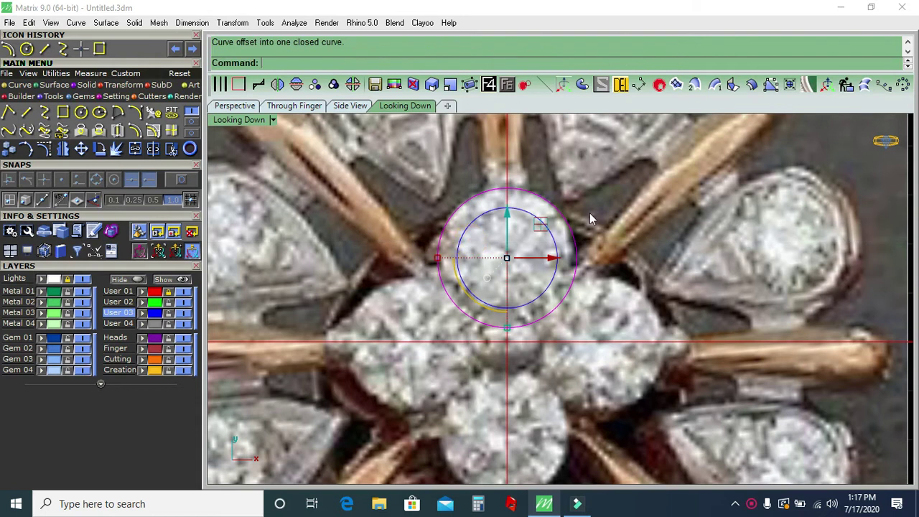
left_click(659, 85)
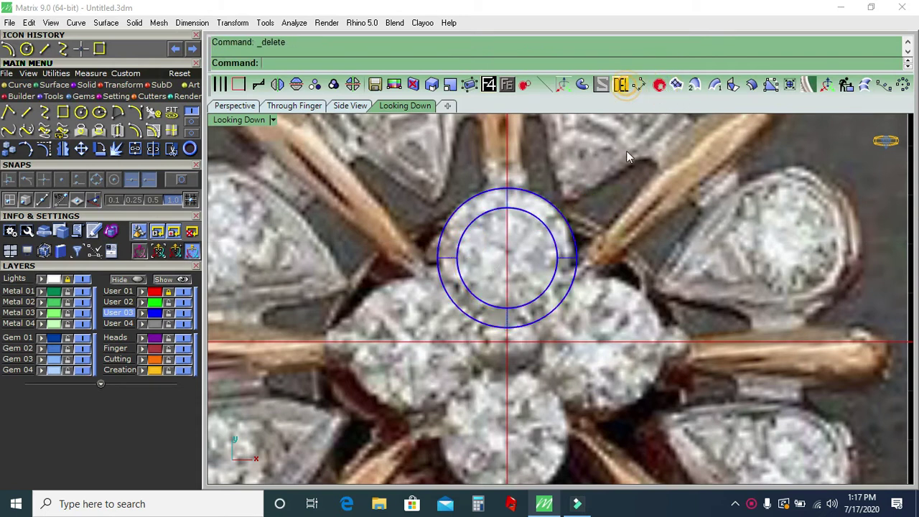
left_click(903, 84)
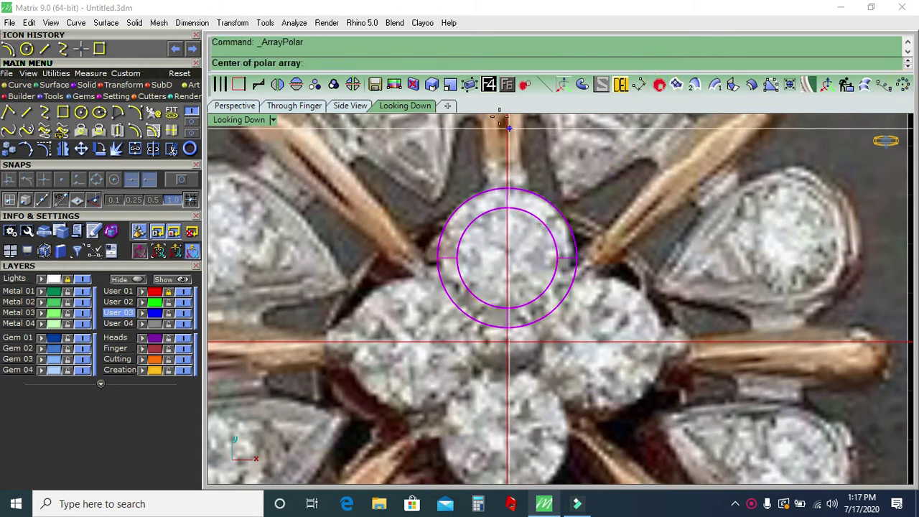
Polar-array the circle pair into four copies around 0,0,0, nudging the top pair up
left_click(488, 85)
key("Return")
key("Return")
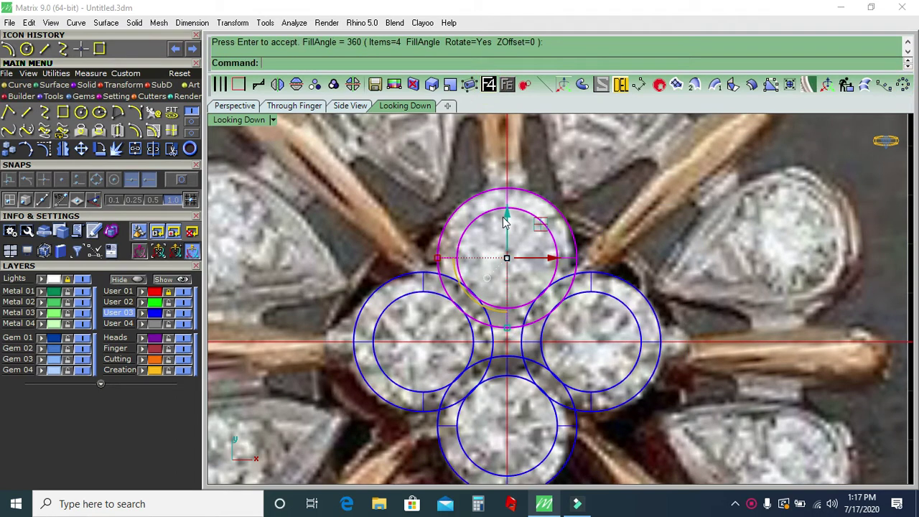
left_click_drag(506, 215, 507, 213)
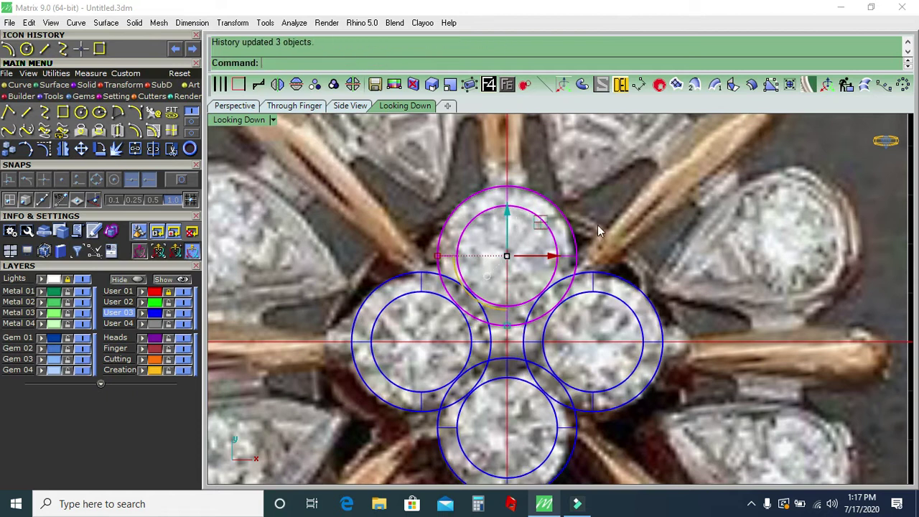
left_click(661, 226)
Delete the left, right and bottom circle pairs, keeping only the top pair
scroll(542, 227, "down", 5)
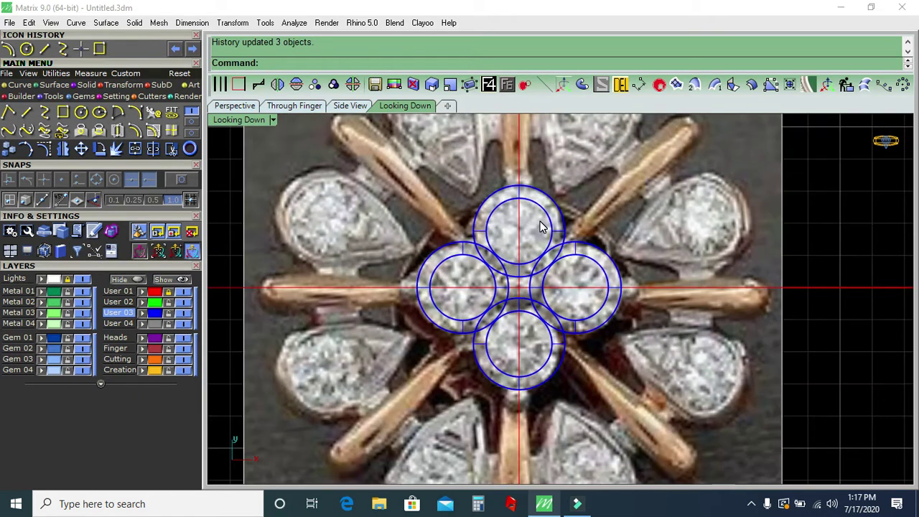
left_click_drag(660, 387, 411, 314)
left_click(621, 85)
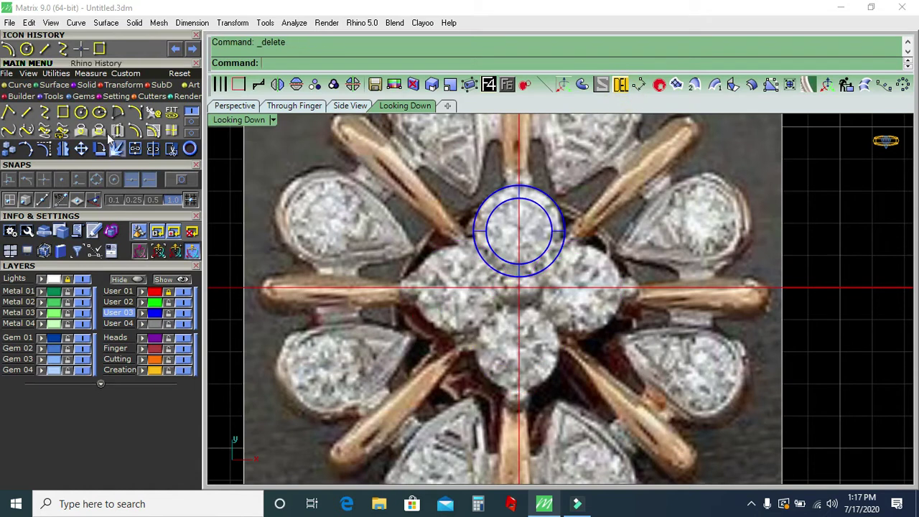
left_click(85, 85)
left_click(98, 131)
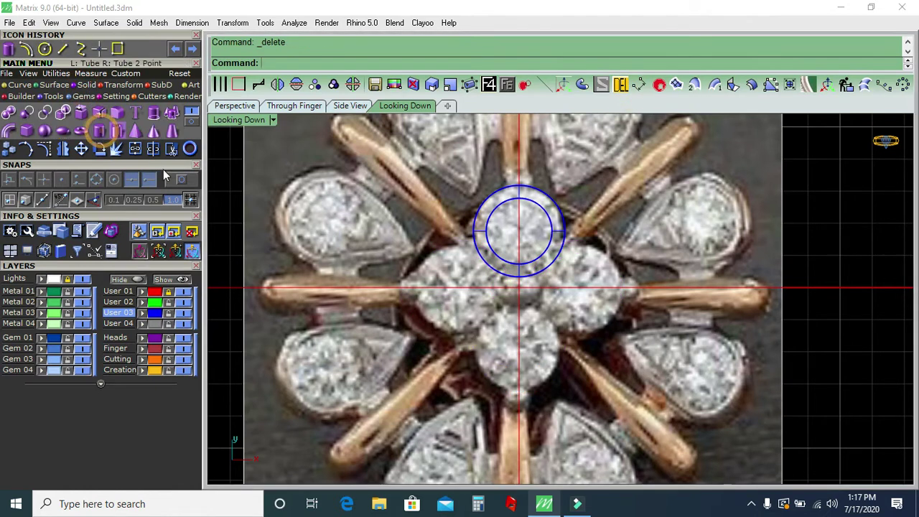
Create a diameter-1 cylinder based on the circle's top quadrant point
left_click(173, 180)
left_click(96, 180)
scroll(512, 163, "up", 2)
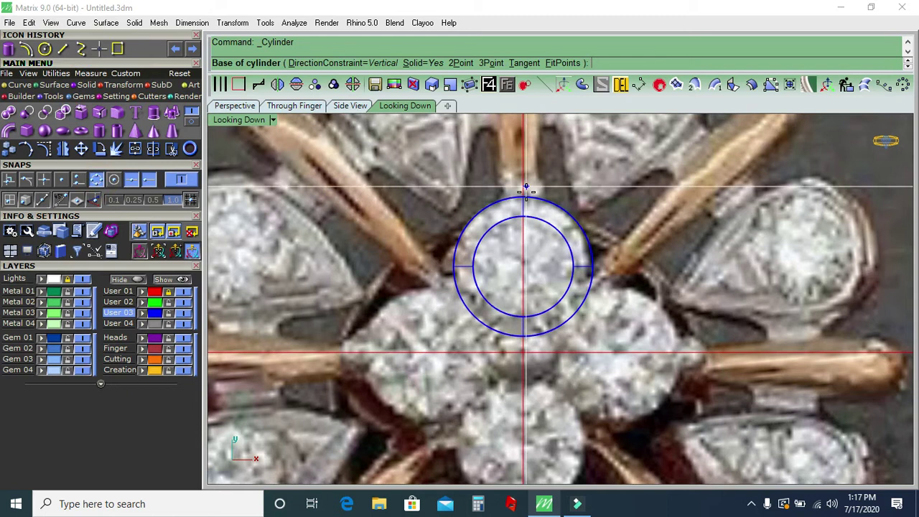
left_click(525, 195)
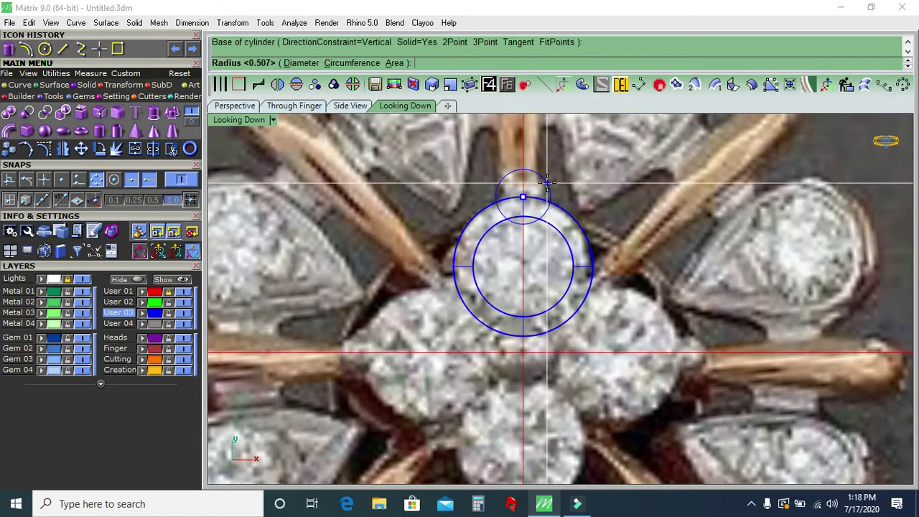
left_click(301, 62)
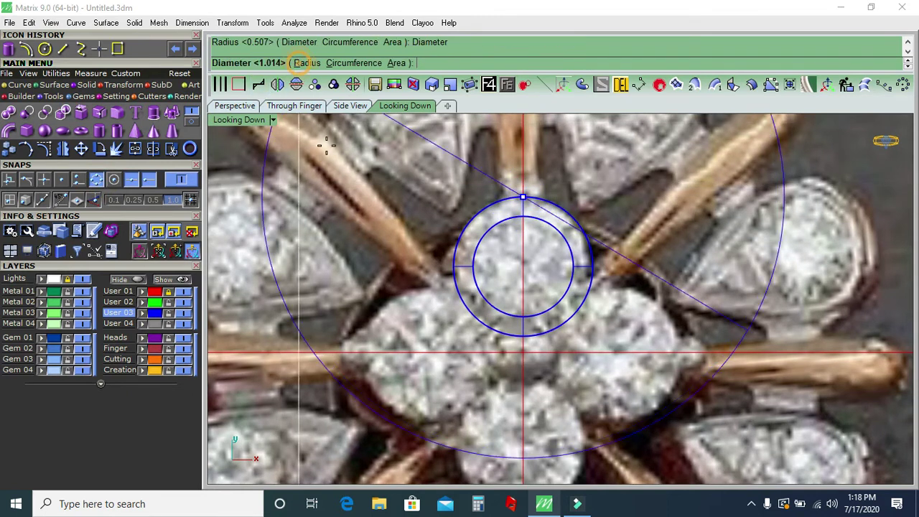
type("1")
key("Return")
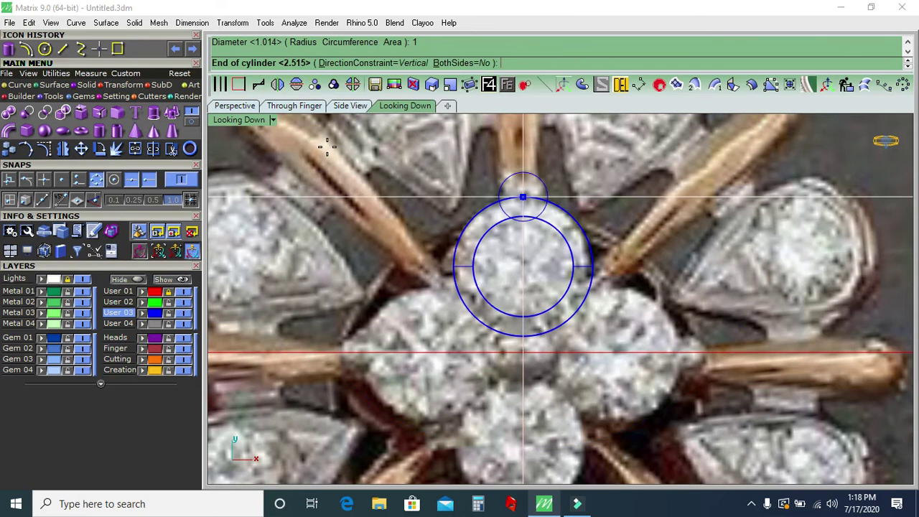
type("2.5")
key("Return")
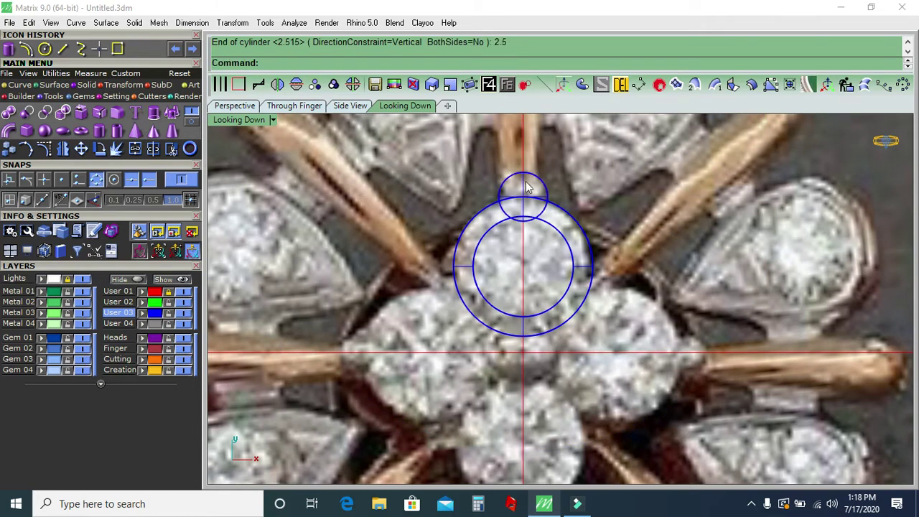
Scale the small cylinder in two dimensions about the circle centre
left_click(526, 189)
scroll(524, 180, "up", 3)
left_click(450, 84)
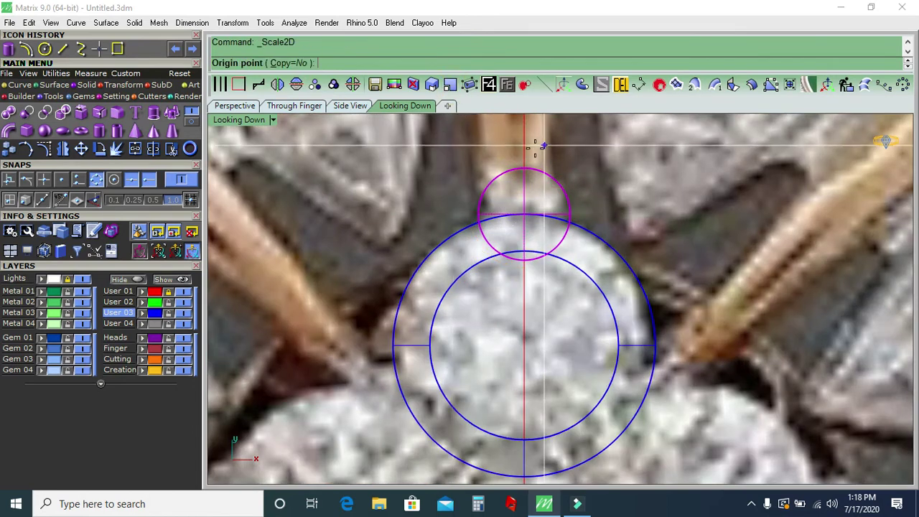
left_click(524, 168)
left_click(62, 199)
left_click(494, 331)
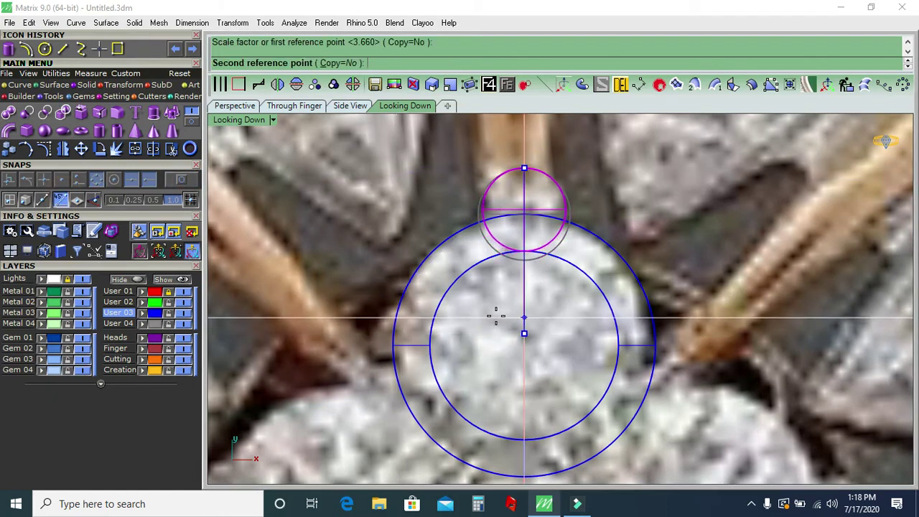
left_click(494, 310)
scroll(455, 218, "down", 1)
scroll(479, 243, "down", 1)
scroll(479, 243, "up", 1)
scroll(484, 278, "up", 1)
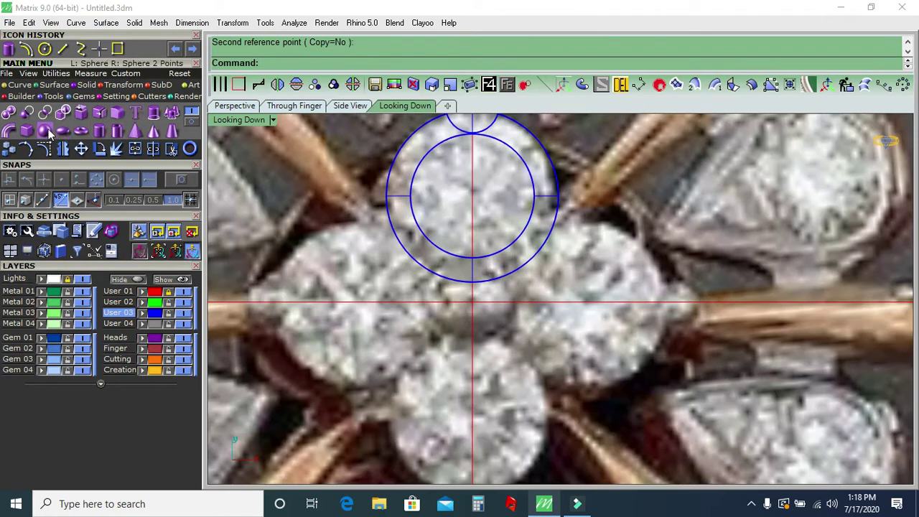
Create a 2.5-tall cylinder with its base at the origin
left_click(100, 131)
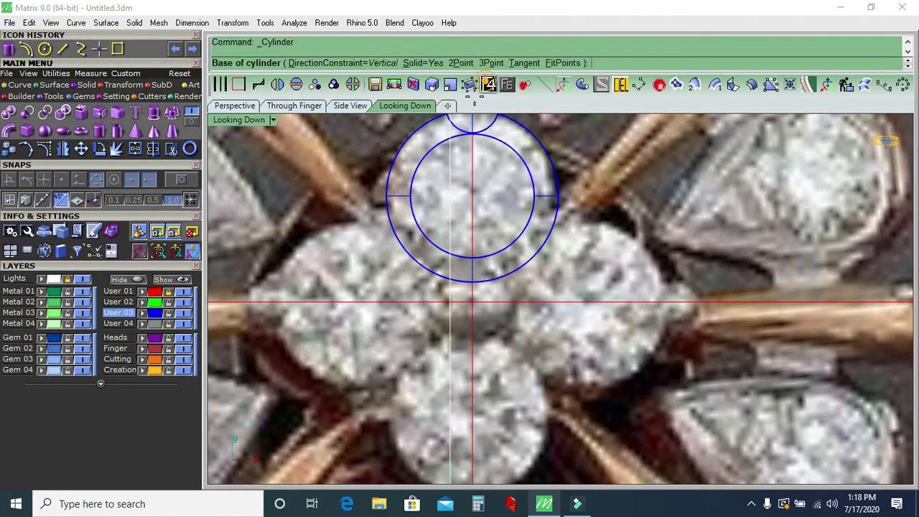
left_click(488, 85)
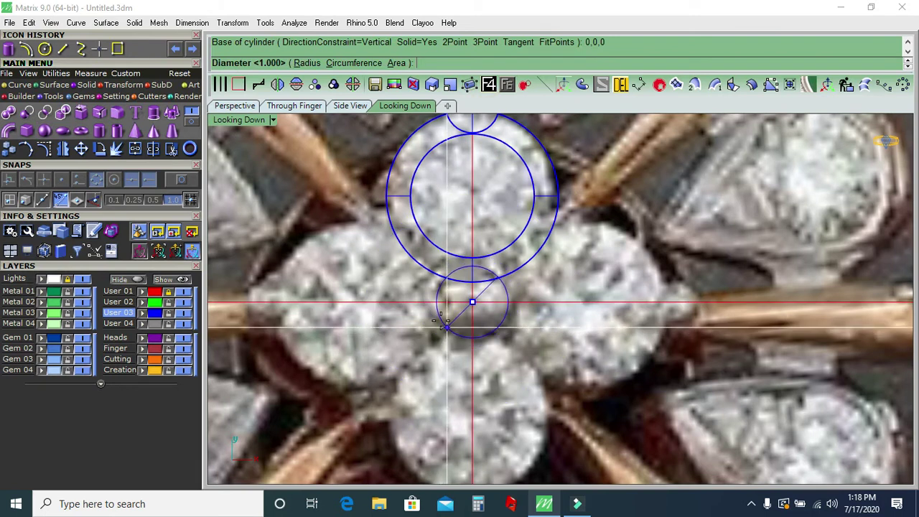
left_click(444, 325)
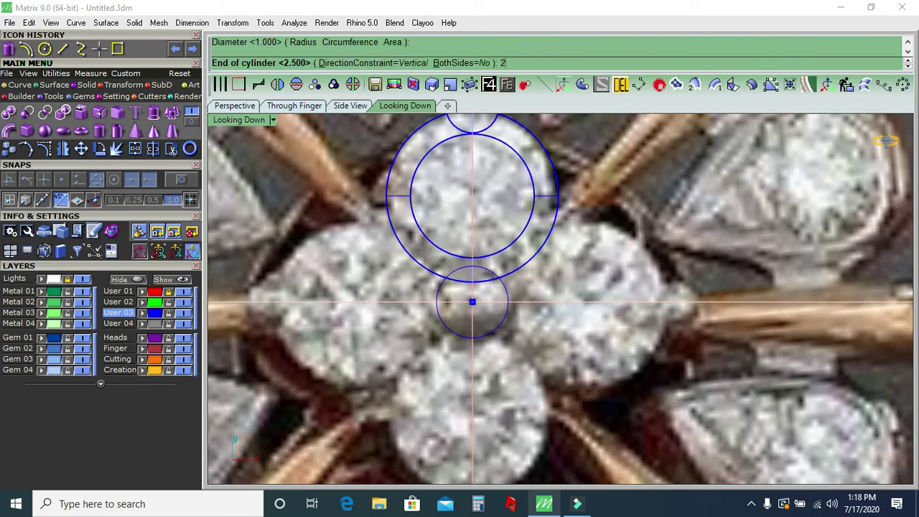
type(".5")
key("Return")
Hide the background reference photo and switch to the Perspective view
left_click(86, 280)
scroll(411, 202, "down", 2)
left_click(242, 105)
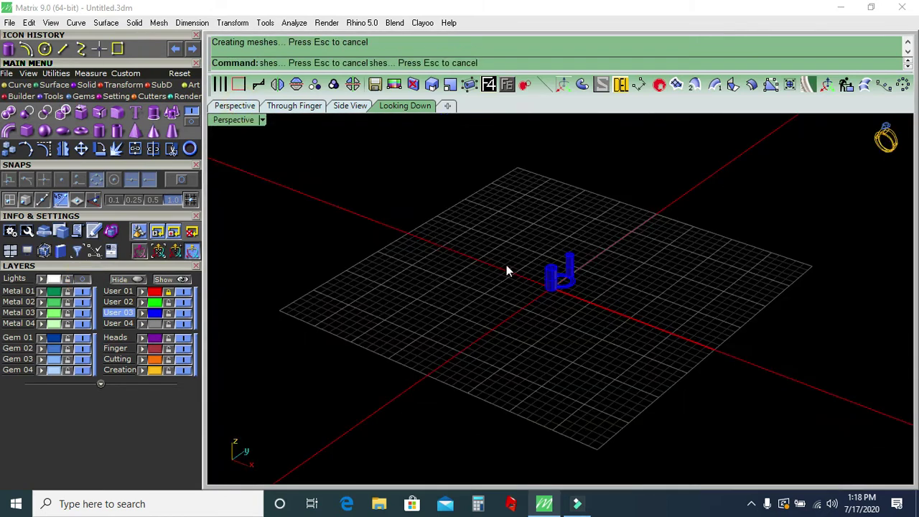
Fillet the left cylinder's top edge with a 0.35 radius
scroll(507, 268, "up", 5)
mouse_move(607, 304)
right_mouse_down()
mouse_move(504, 285)
mouse_move(671, 281)
right_mouse_up()
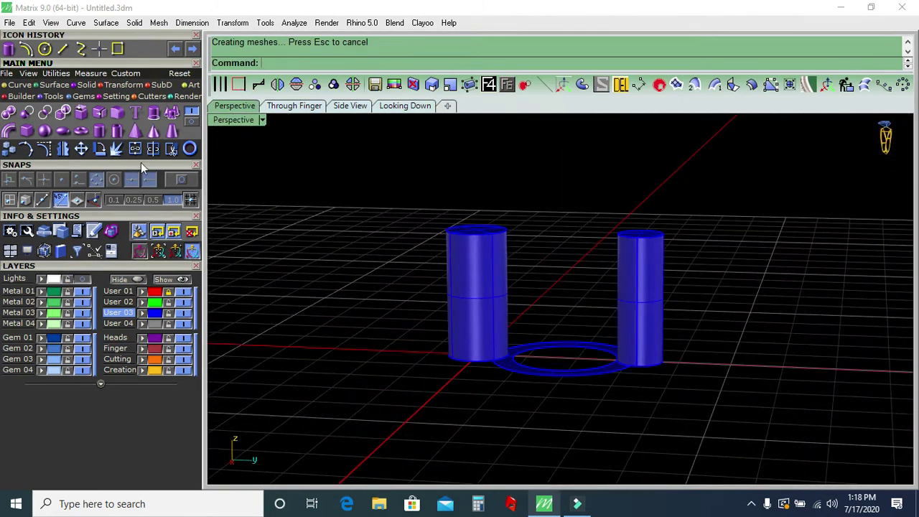
left_click(116, 112)
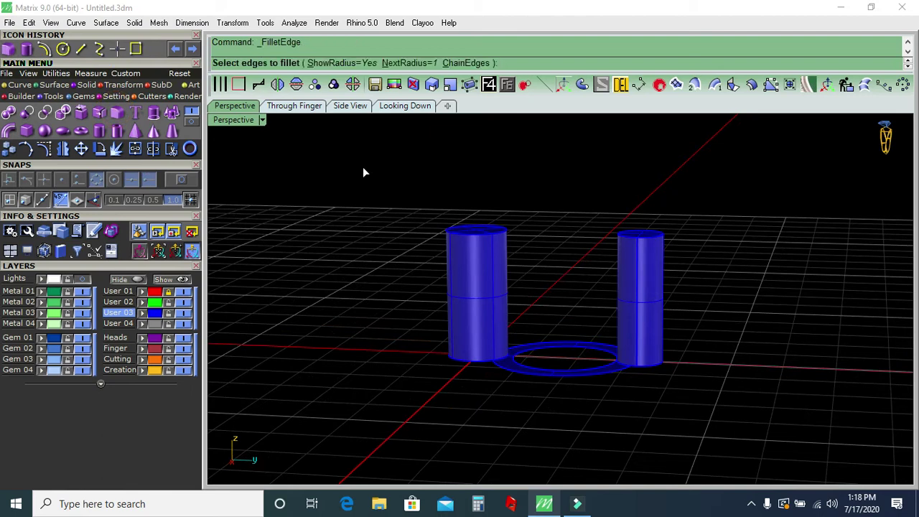
type(".35")
key("Return")
left_click(475, 228)
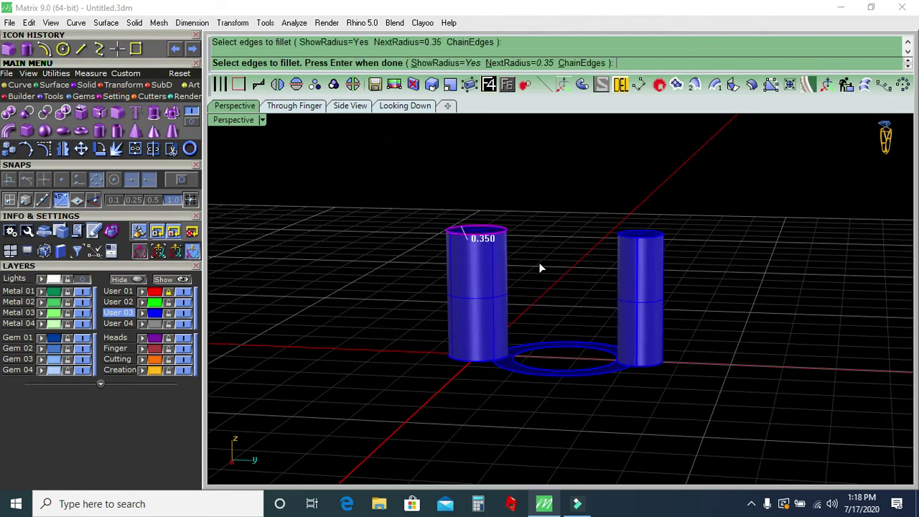
key("Return")
key("Return")
mouse_move(539, 262)
right_mouse_down()
mouse_move(616, 303)
mouse_move(633, 275)
right_mouse_up()
key("Return")
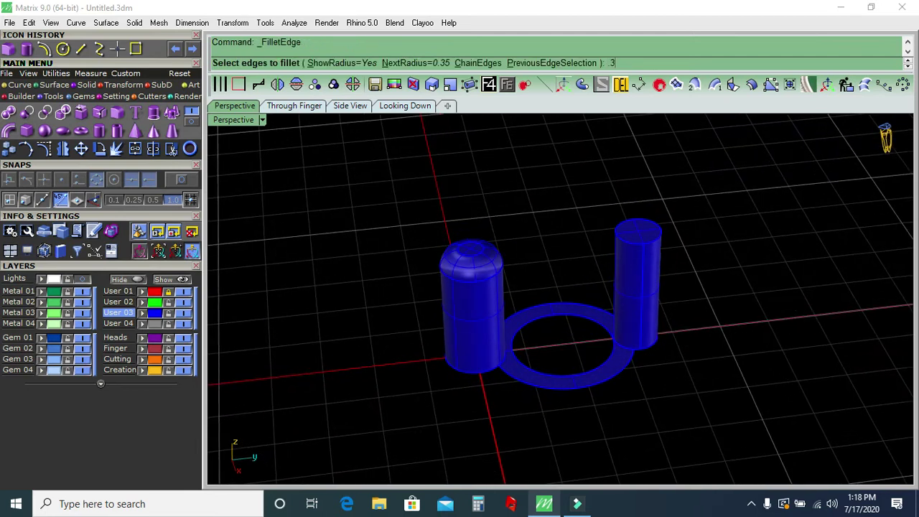
Fillet the right cylinder's top edge with a 0.3 radius
key("Return")
left_click(641, 240)
key("Return")
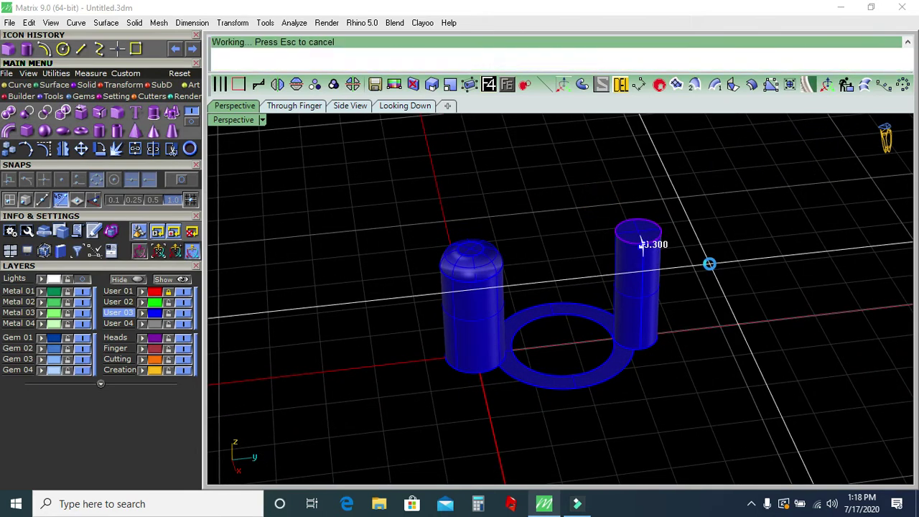
key("Return")
scroll(632, 215, "down", 2)
mouse_move(632, 215)
right_mouse_down()
mouse_move(609, 287)
mouse_move(754, 124)
right_mouse_up()
scroll(626, 303, "up", 2)
Offset the flat ring surface once, then undo that first attempt
left_click(626, 303)
left_click(754, 87)
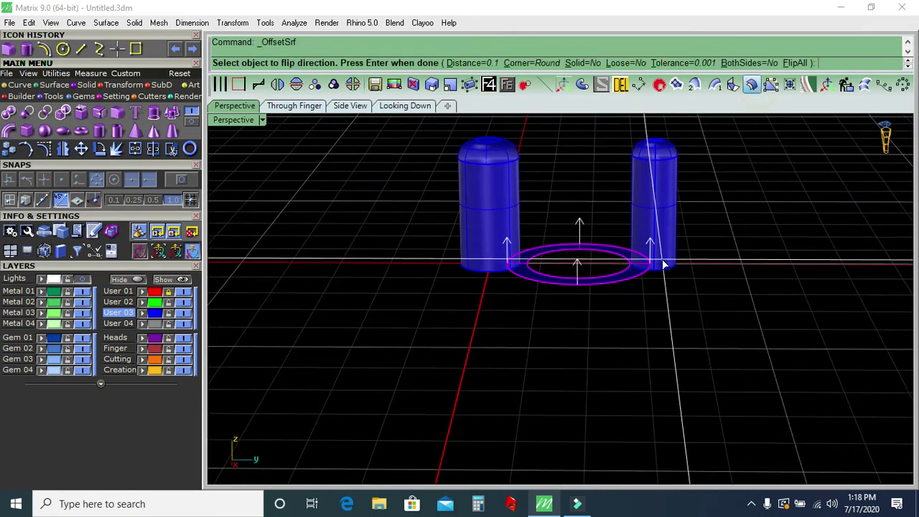
right_click(663, 262)
left_click(176, 52)
Offset the ring by distance 1 with Solid=Yes to form a thick band
right_click(390, 185)
type("1")
key("Return")
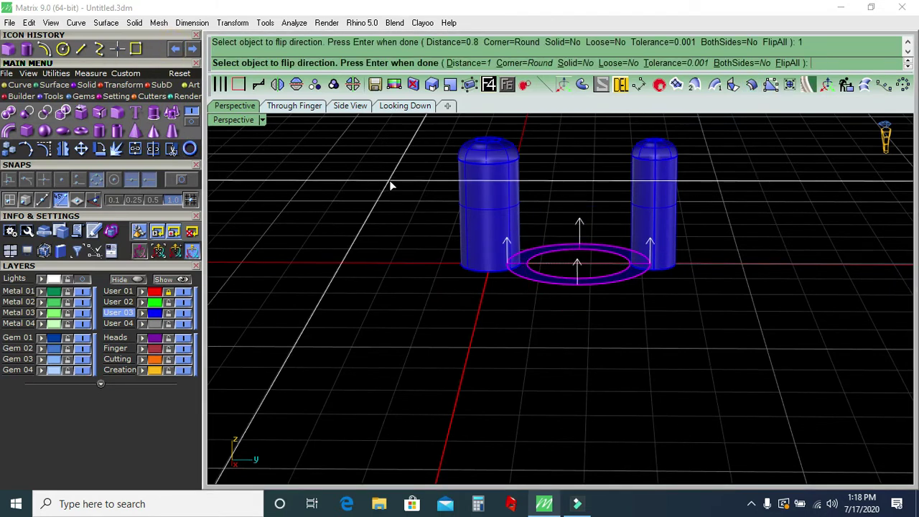
left_click(580, 62)
right_click(639, 242)
mouse_move(607, 174)
right_mouse_down()
mouse_move(630, 194)
mouse_move(665, 283)
right_mouse_up()
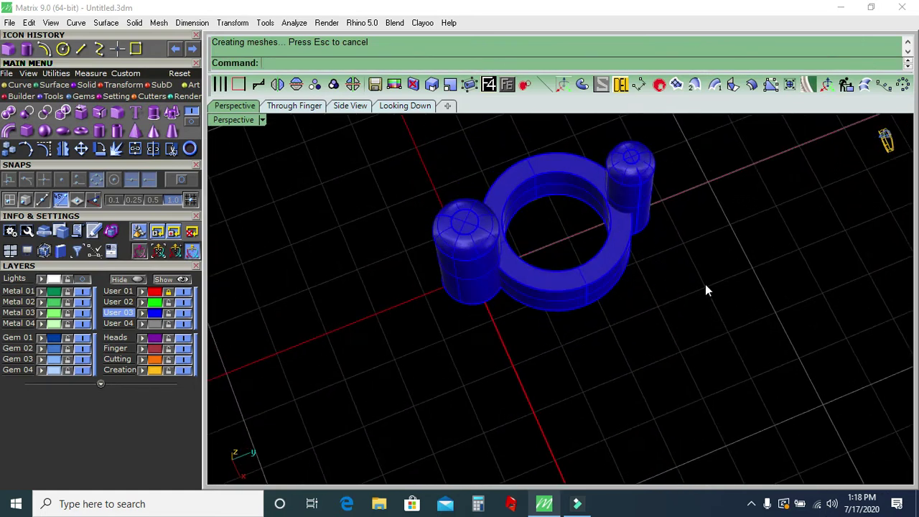
left_click(133, 22)
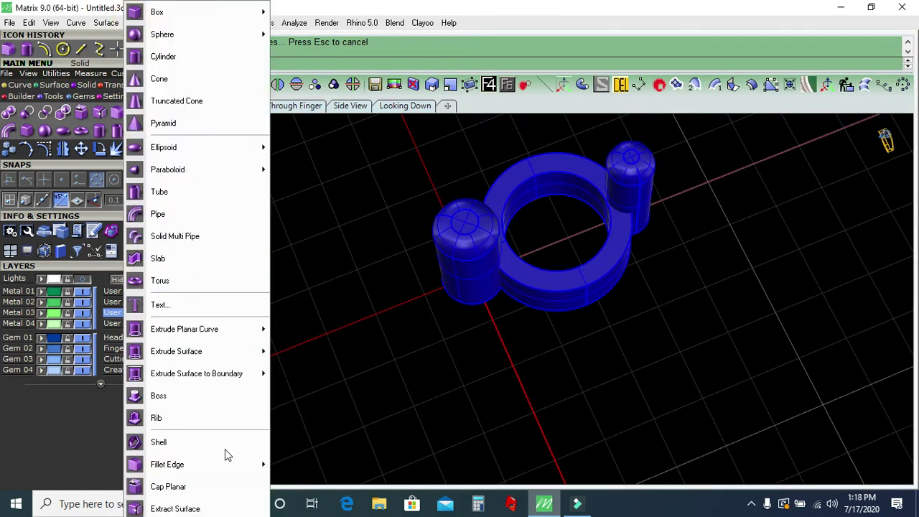
mouse_move(167, 464)
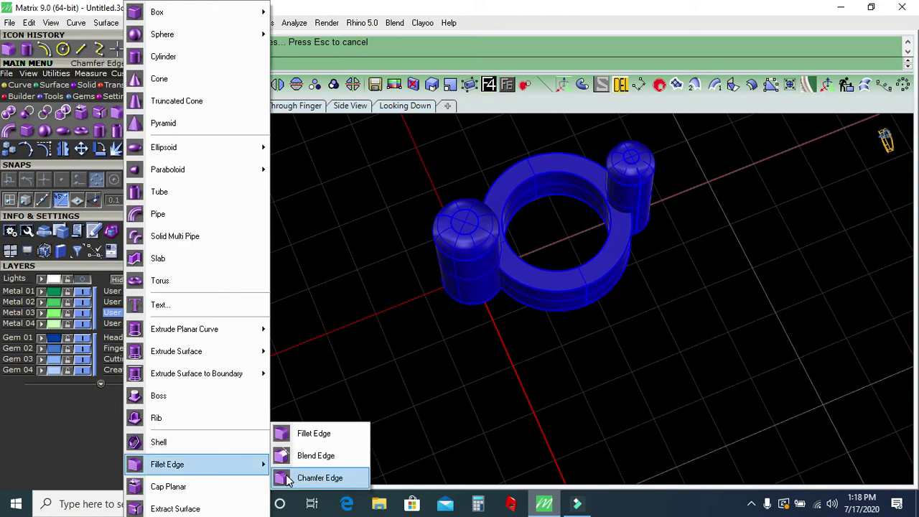
Chamfer the ring band's inner edge by 0.2
left_click(319, 477)
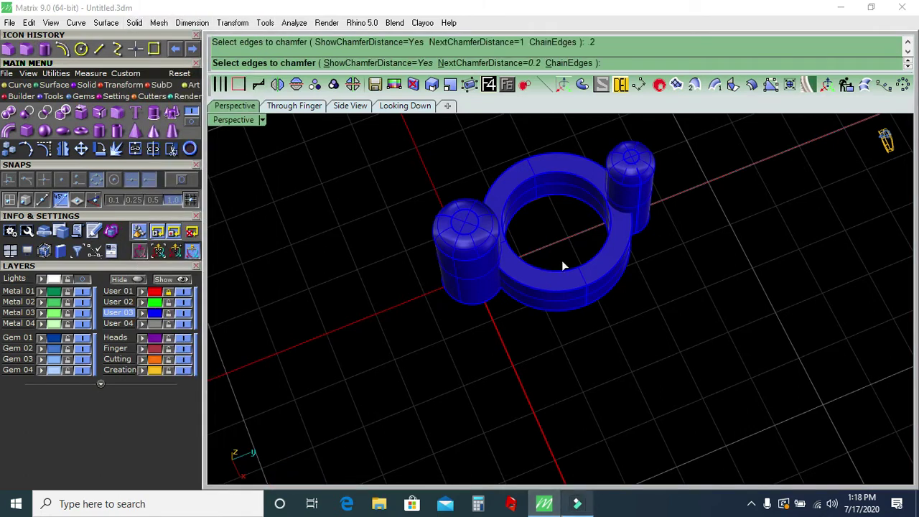
left_click(576, 181)
key("Return")
Group the ring with its bead and polar-array it around 0,0,0
key("Return")
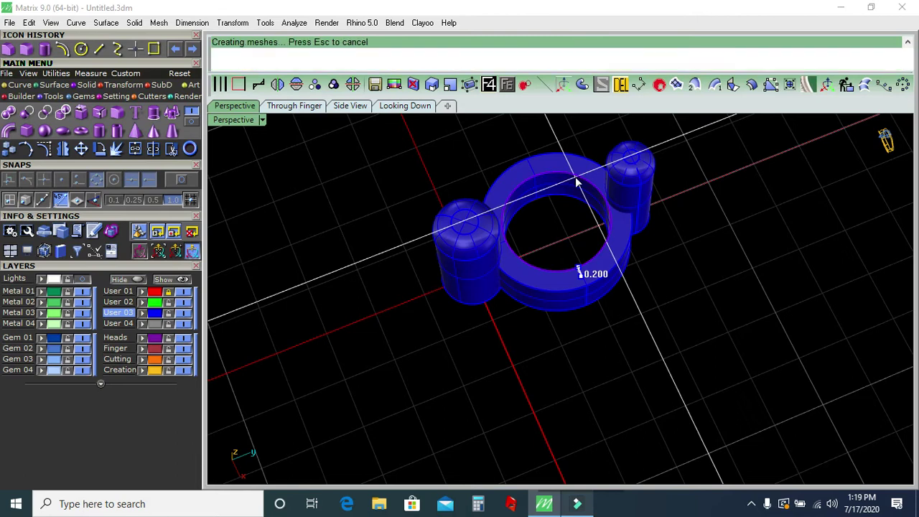
left_click_drag(655, 271, 573, 166)
left_click(334, 85)
left_click(488, 84)
type("0,0,0")
key("Return")
key("Return")
key("Return")
key("Return")
Select all nine pieces, view them from above over the reference photo, and group them
mouse_move(683, 256)
right_mouse_down()
mouse_move(482, 230)
mouse_move(630, 291)
mouse_move(517, 212)
right_mouse_up()
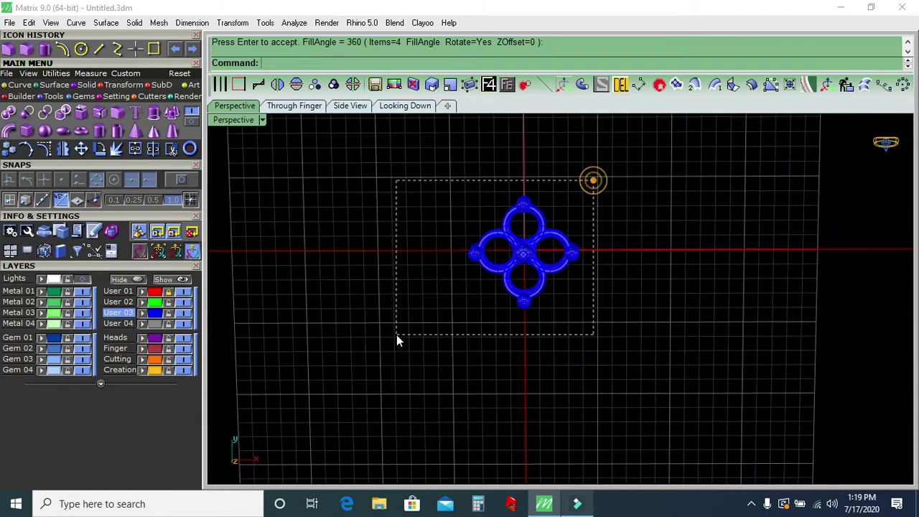
left_click_drag(595, 179, 397, 336)
left_click(405, 106)
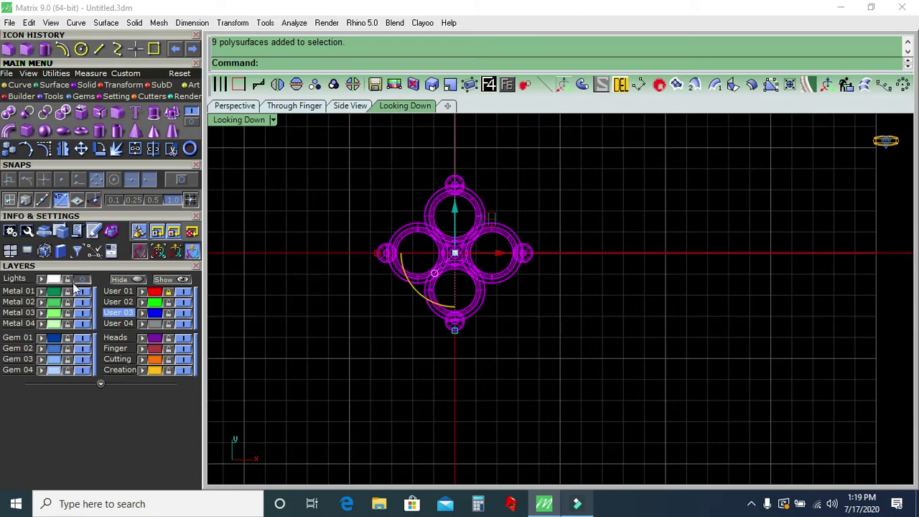
left_click(81, 279)
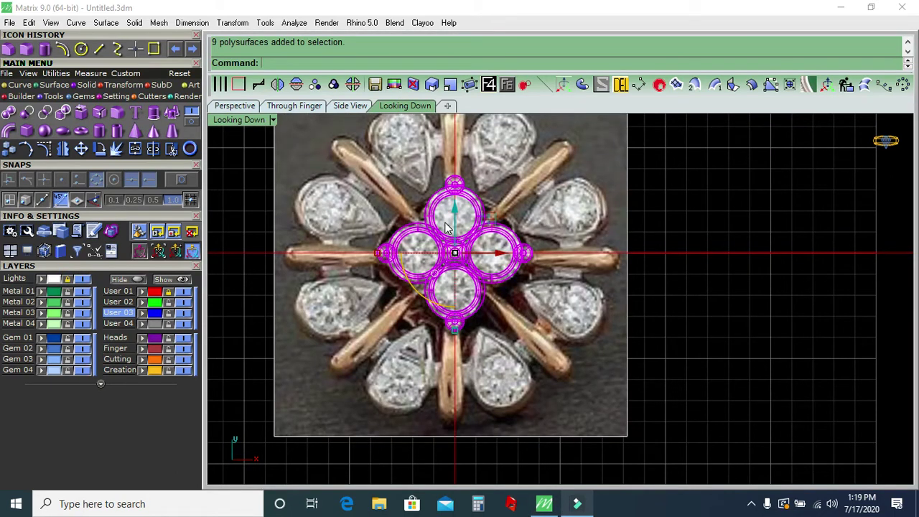
left_click(335, 86)
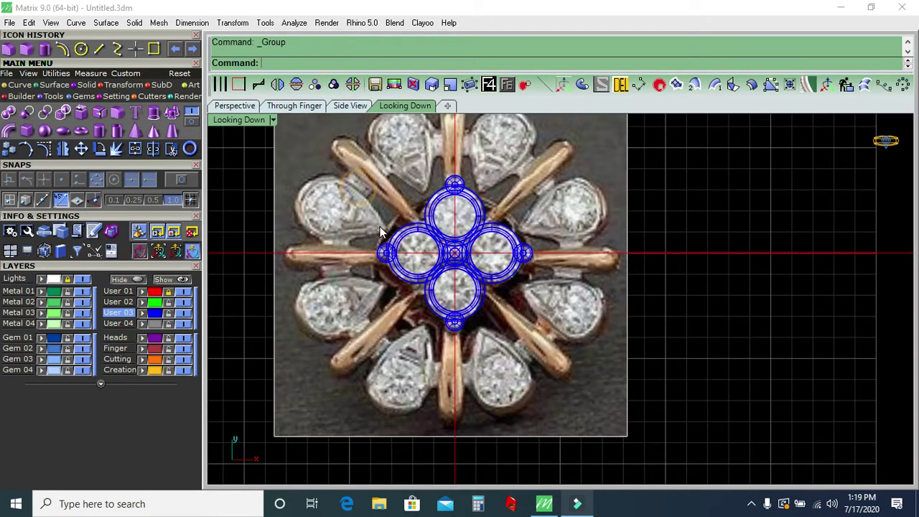
Select the grouped gem cluster and centre it in the view
left_click(402, 263)
mouse_move(361, 198)
right_mouse_down()
mouse_move(420, 273)
mouse_move(462, 221)
right_mouse_up()
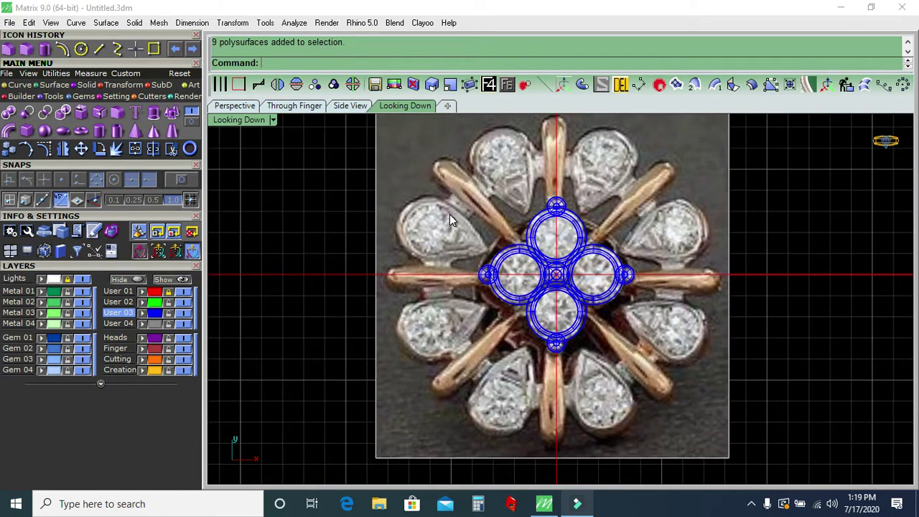
scroll(449, 214, "up", 1)
left_click(639, 84)
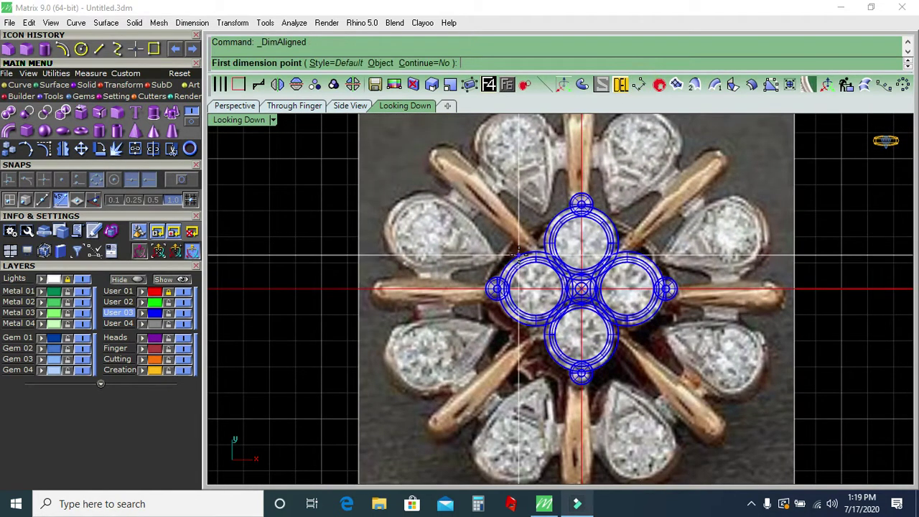
Add aligned dimensions of 4.74 and 3.11 across the pear stones
scroll(438, 234, "up", 2)
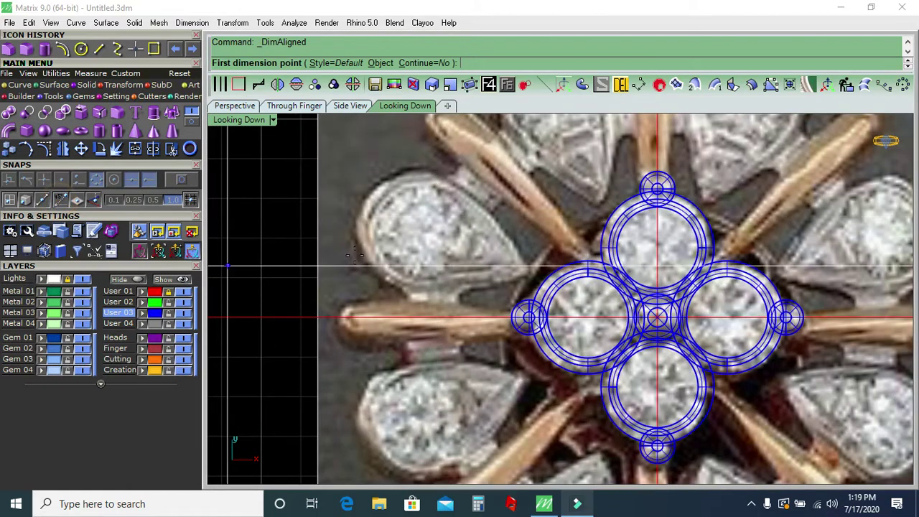
left_click(361, 208)
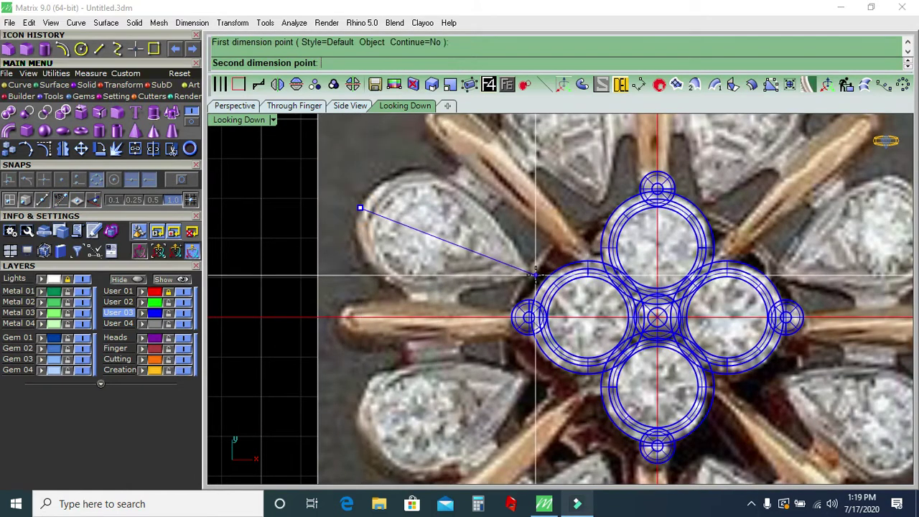
left_click(535, 274)
scroll(536, 275, "down", 2)
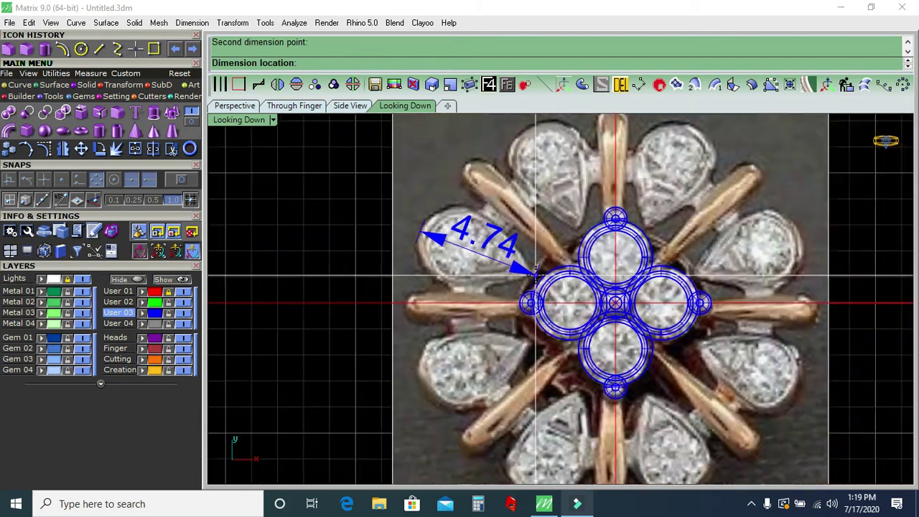
left_click(495, 436)
right_click(494, 438)
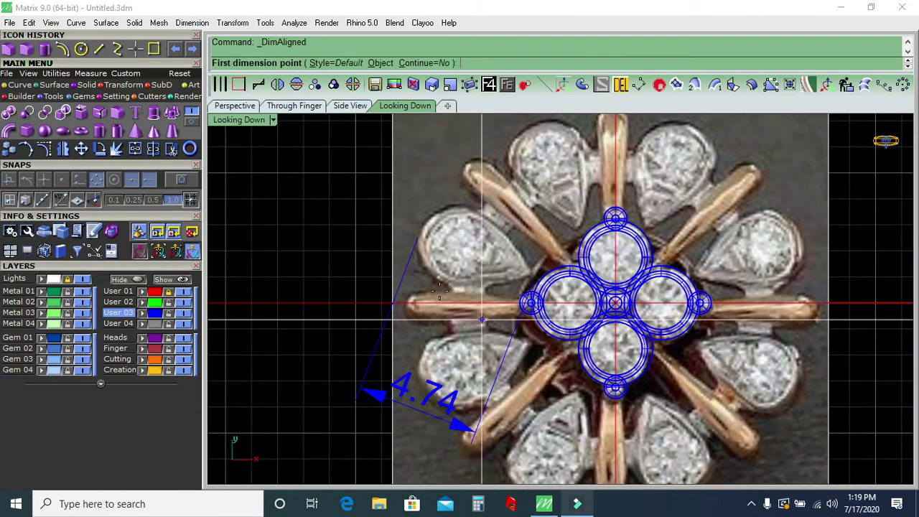
scroll(441, 278, "up", 2)
left_click(440, 278)
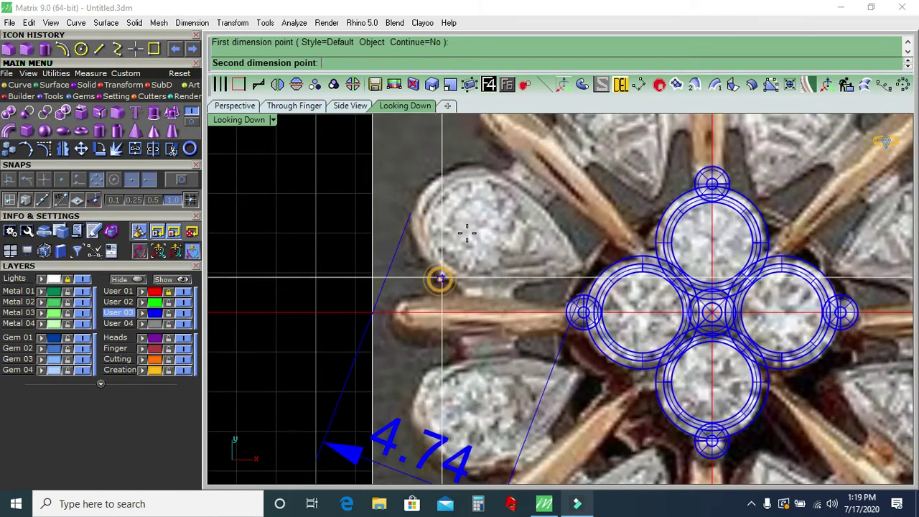
left_click(498, 173)
left_click(498, 172)
scroll(498, 173, "down", 2)
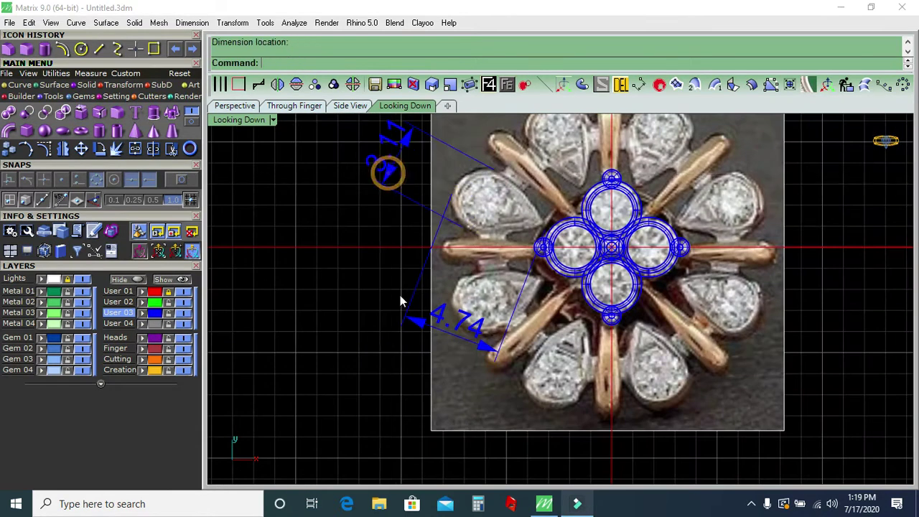
Hide the reference photo and the nine-piece centre cluster
left_click(83, 280)
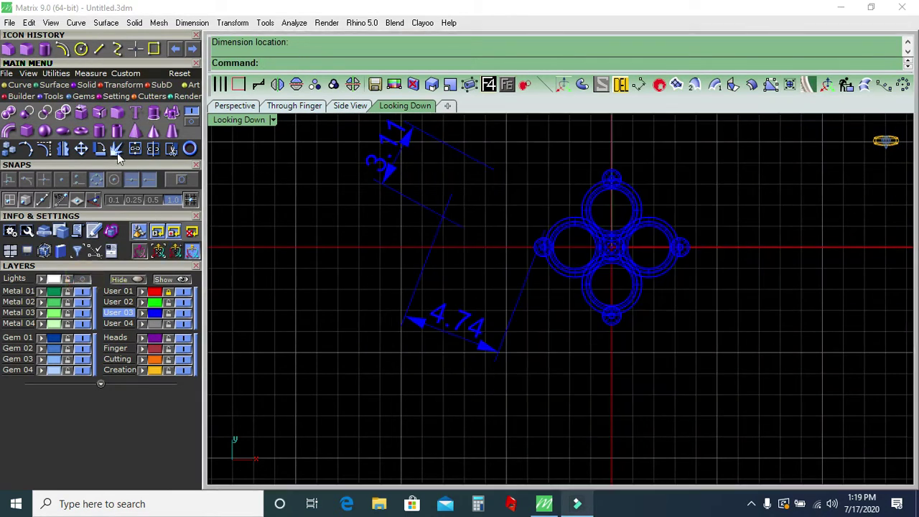
left_click(551, 280)
left_click(121, 279)
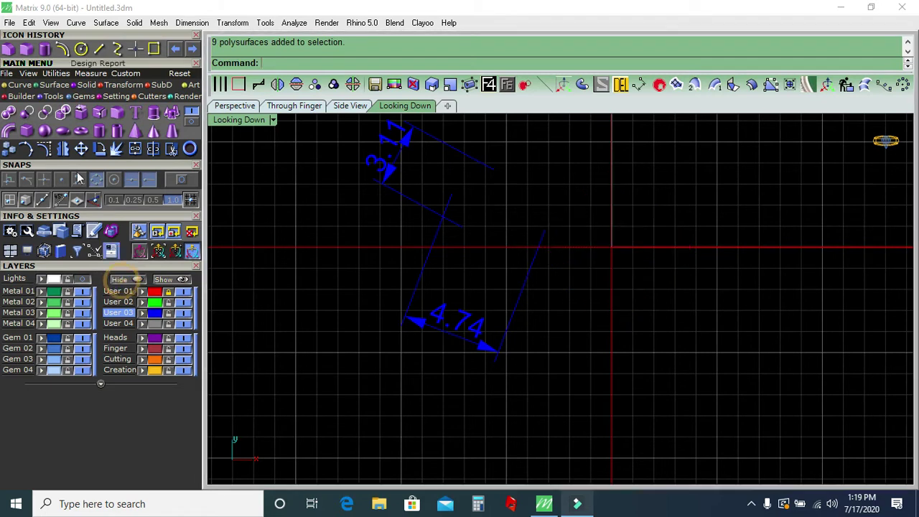
Load a 4.8 × 3.2 × 0.84 pear diamond from the Gem Loader at the origin
left_click(83, 97)
left_click(8, 113)
scroll(149, 399, "down", 5)
left_click(29, 264)
left_click(53, 409)
type("3.2")
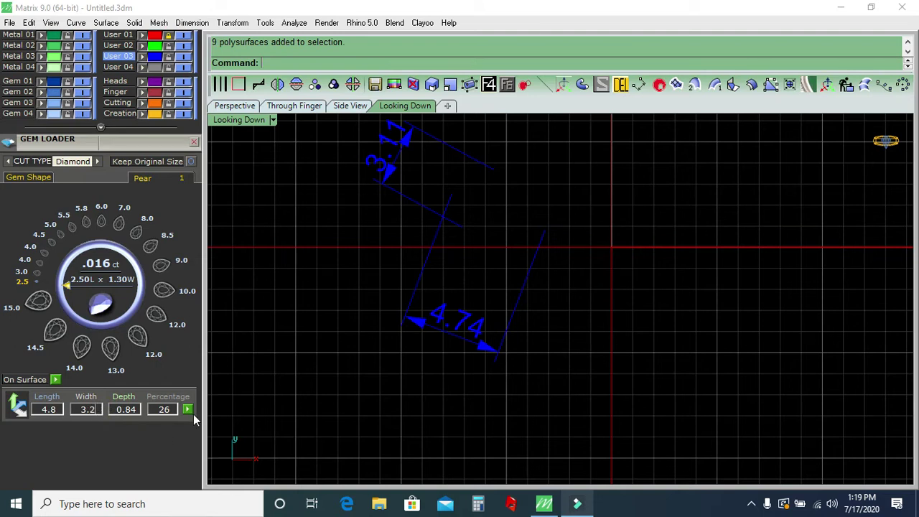
left_click(188, 410)
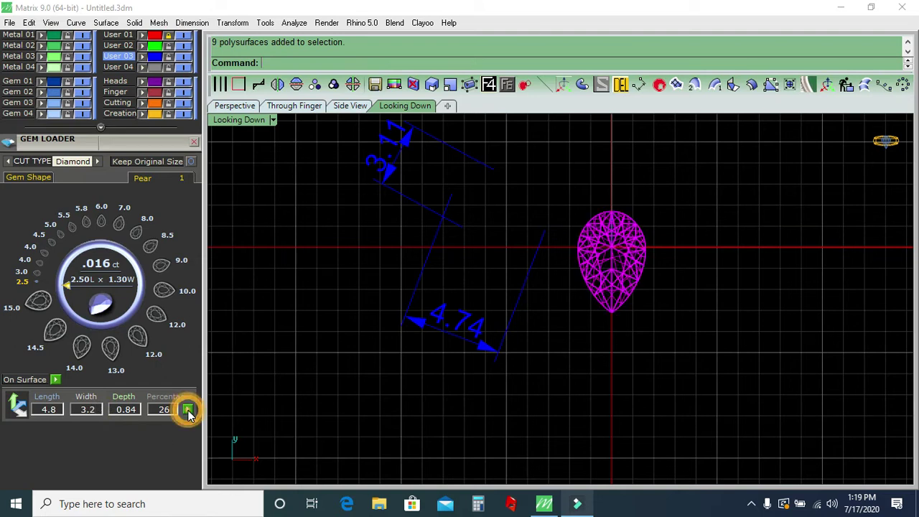
Extract the pear's Gem Profile outline curve, then delete the gem
scroll(624, 281, "up", 3)
left_click(506, 84)
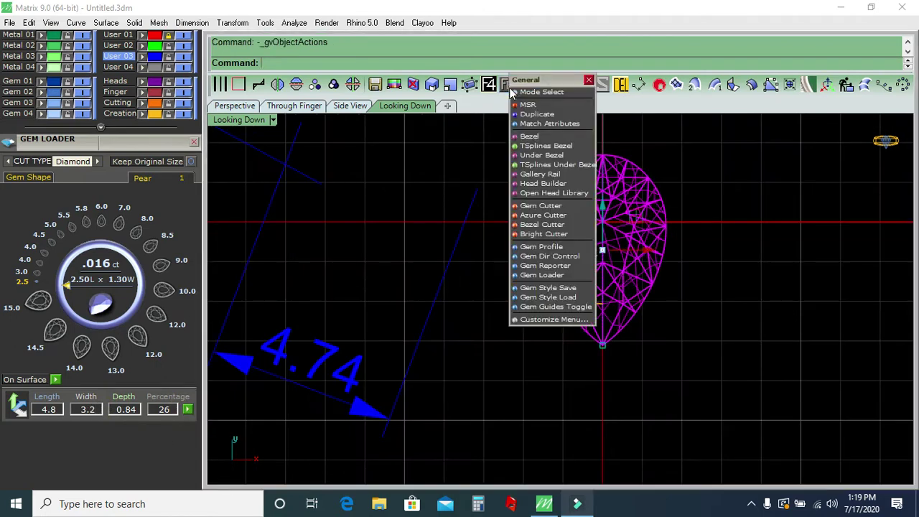
left_click(554, 247)
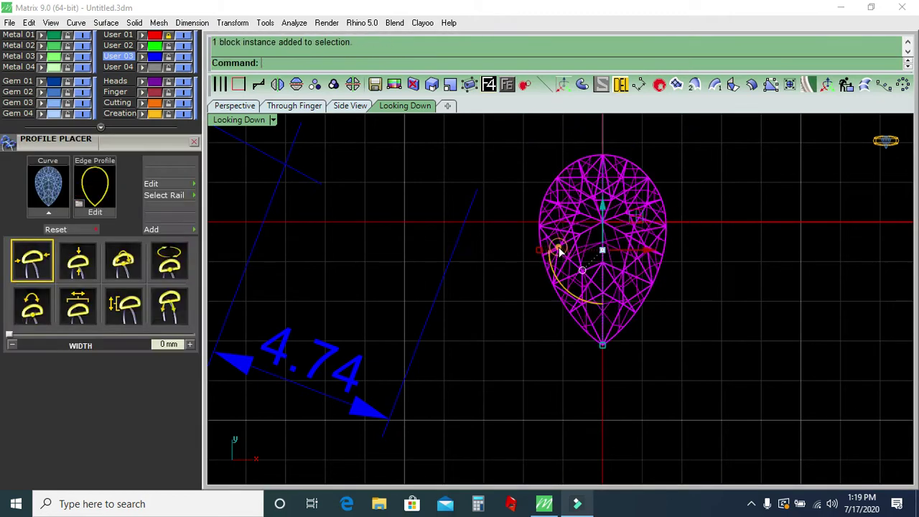
left_click(619, 86)
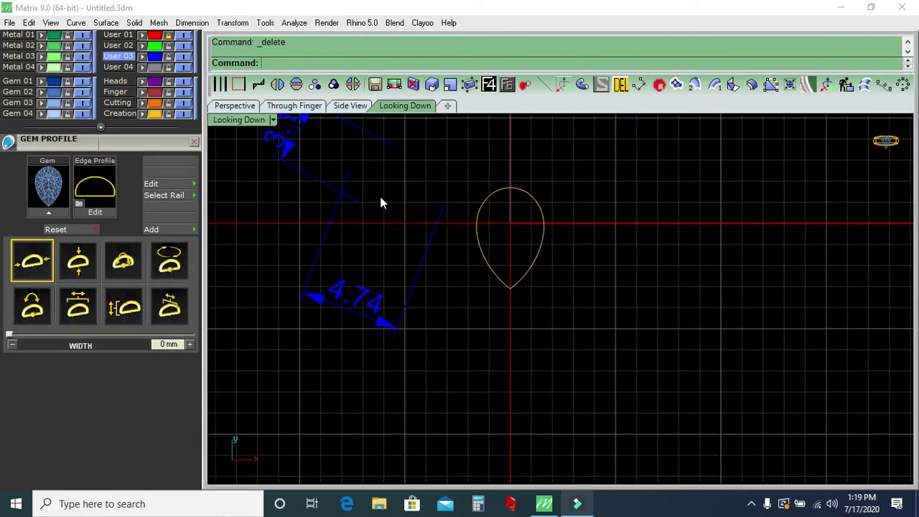
Delete the old dimensions and draw a horizontal line across the pear's tip
left_click(620, 86)
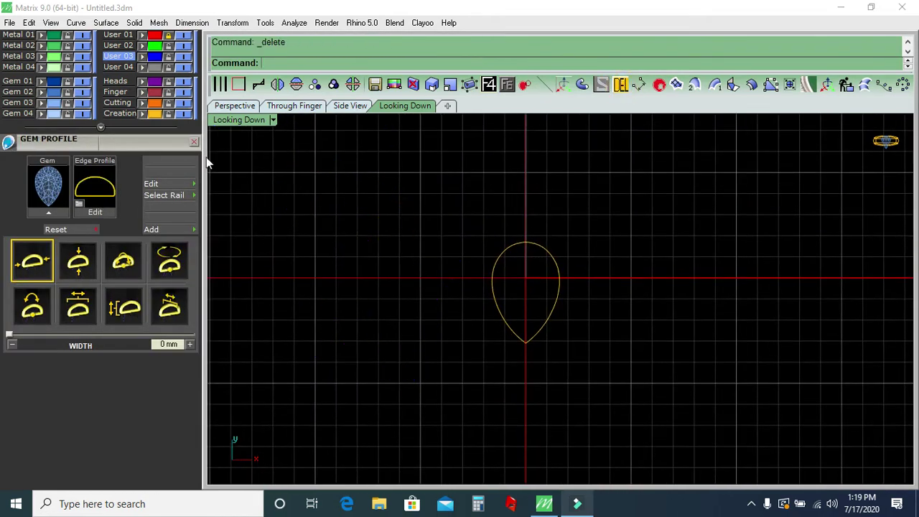
left_click(194, 142)
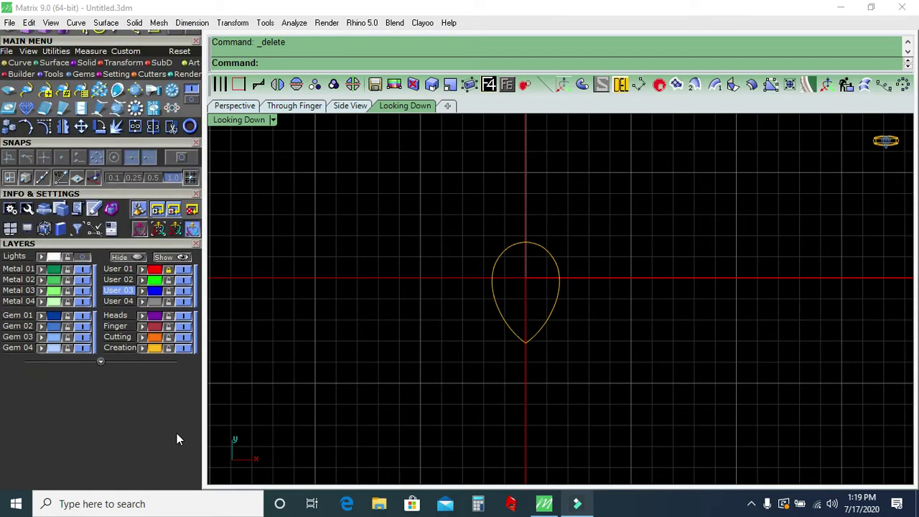
scroll(525, 328, "up", 3)
left_click(19, 63)
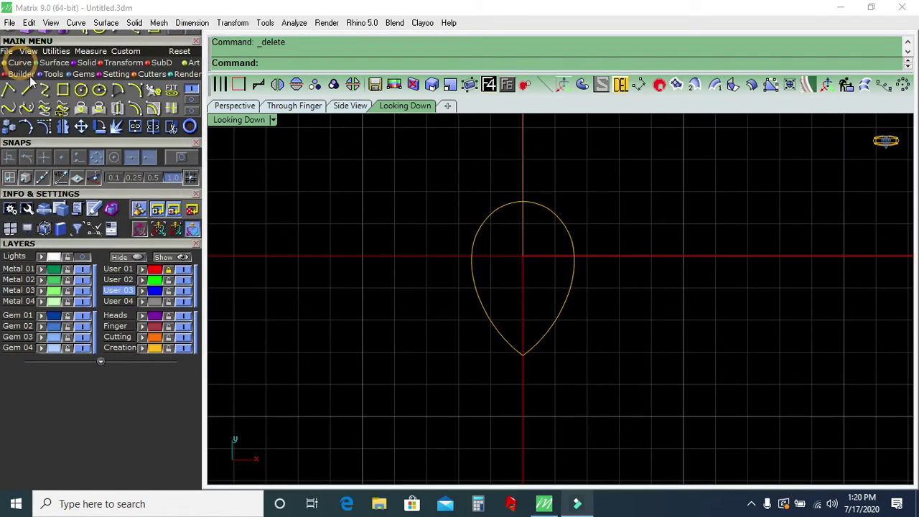
left_click(26, 89)
scroll(517, 366, "up", 2)
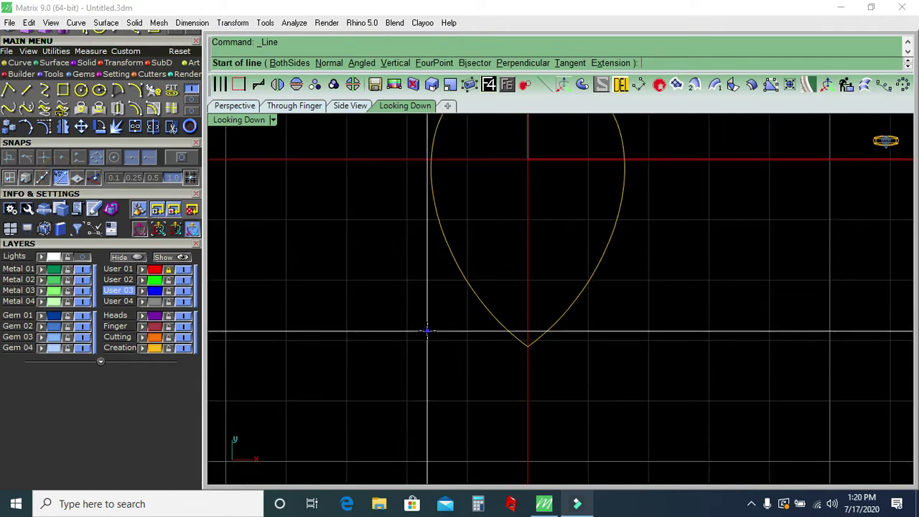
left_click(427, 335)
left_click(716, 335)
left_click(715, 330)
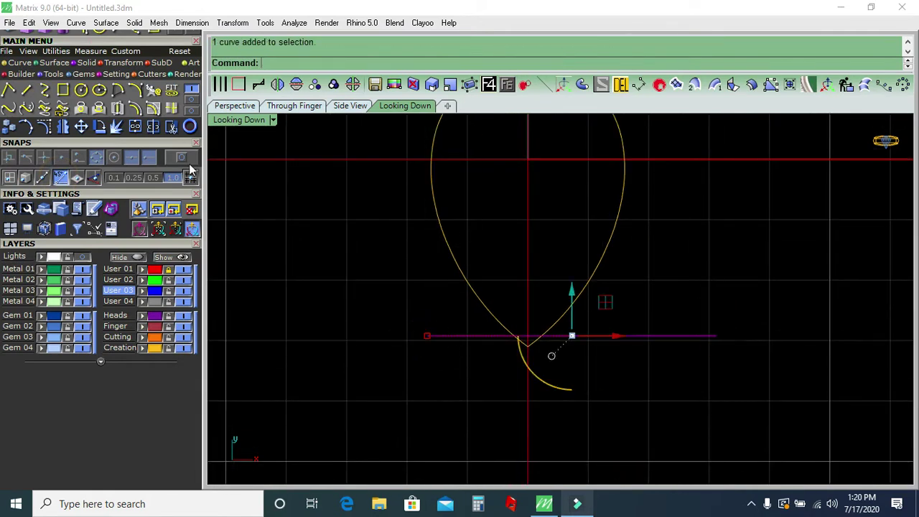
Trim off the pointed tip at the line and blend the two open ends
left_click(534, 342)
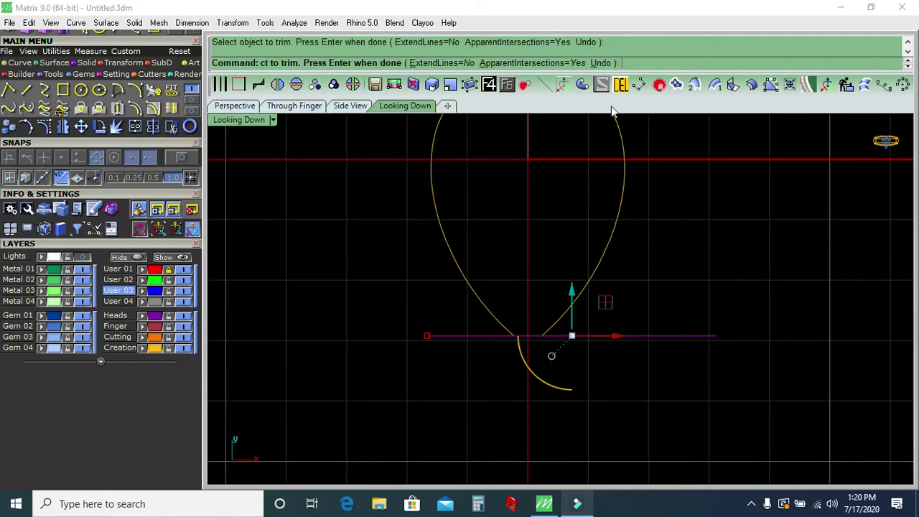
left_click(621, 85)
left_click(27, 108)
left_click(508, 336)
left_click(536, 334)
Join the curves into one closed outline, dismiss the History Warning, and show the reference photo
left_click(592, 364)
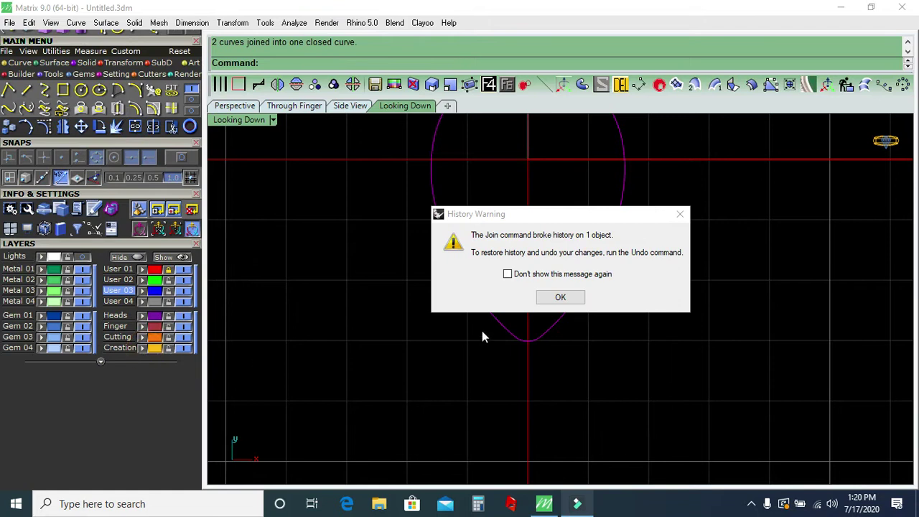
left_click(508, 274)
left_click(560, 297)
left_click(410, 355)
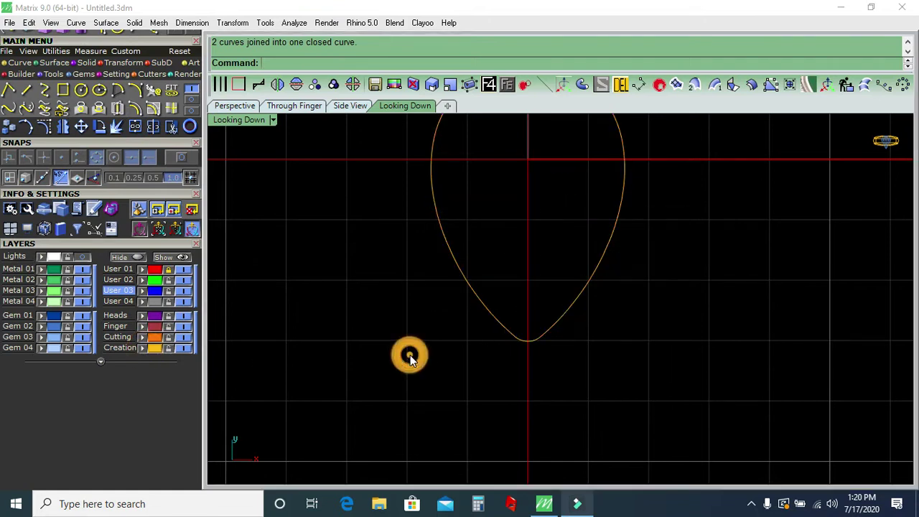
left_click(84, 257)
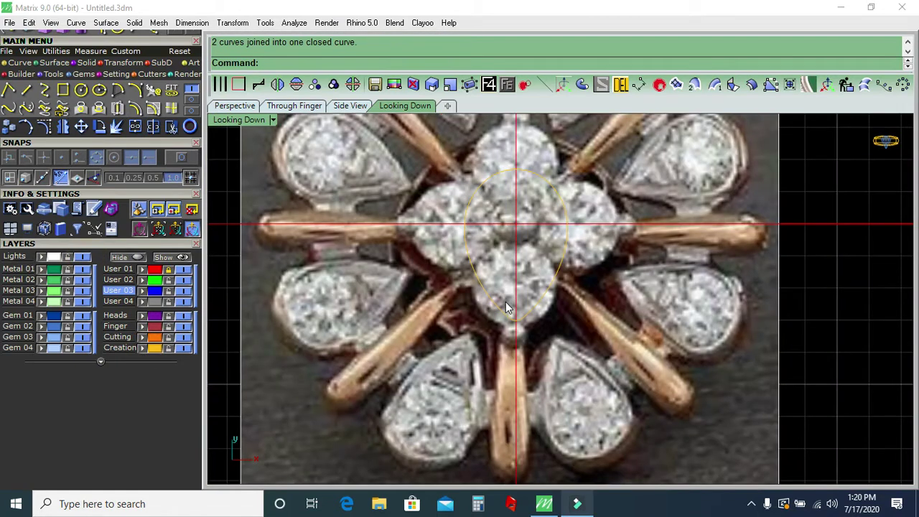
Measure a pear stone on the reference photo (2.06), then hide the photo
scroll(509, 323, "up", 2)
scroll(505, 310, "down", 2)
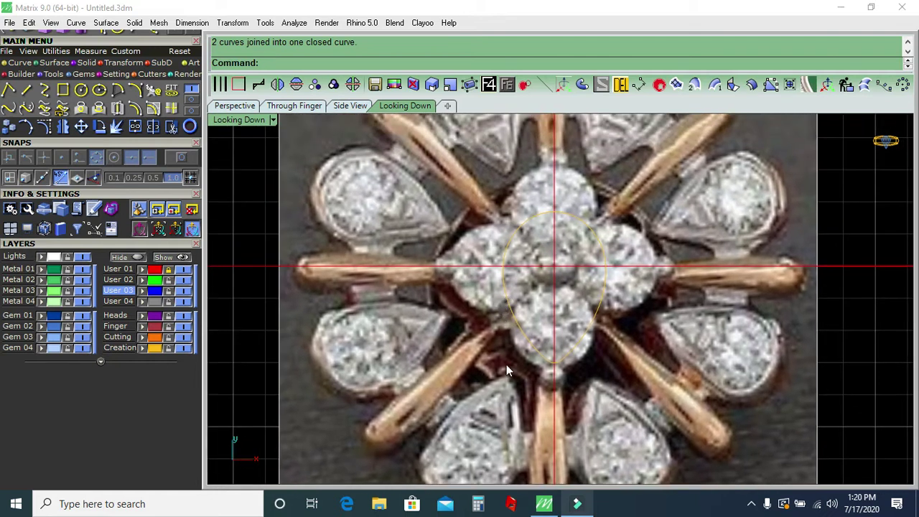
right_click_drag(505, 370, 486, 332)
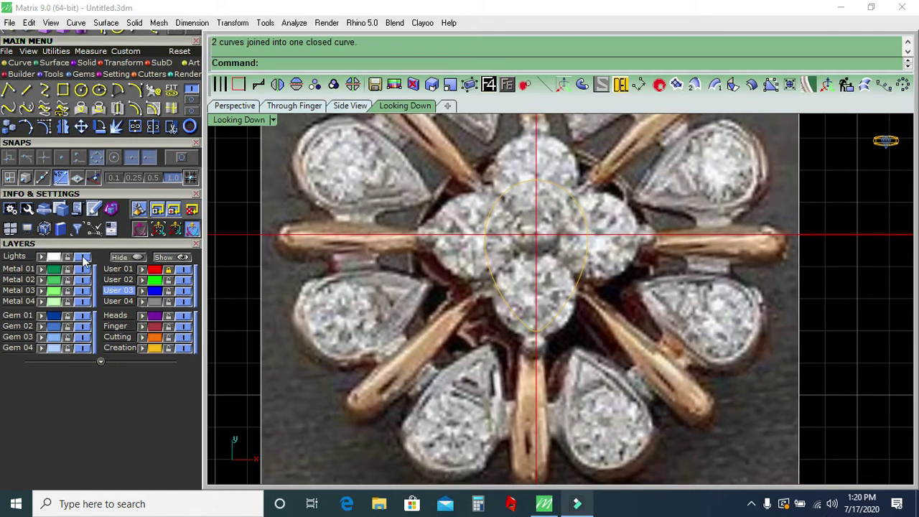
right_click_drag(450, 240, 445, 416)
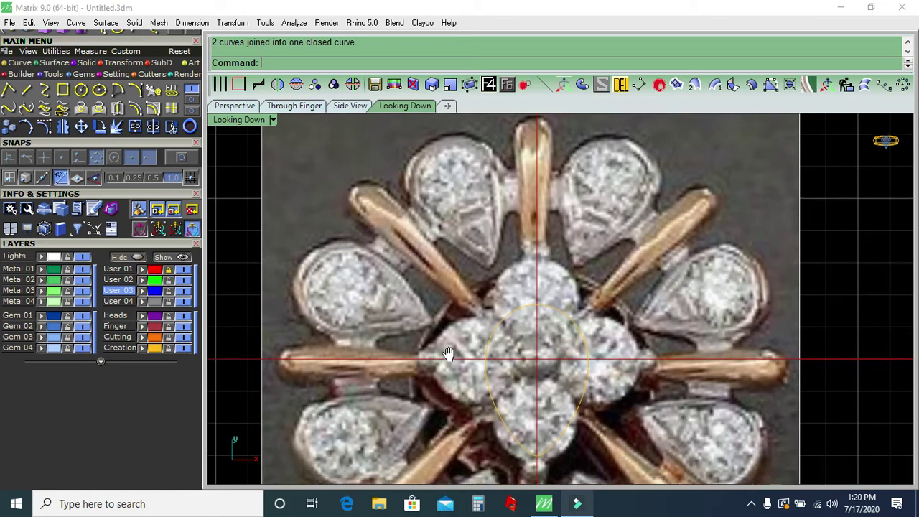
right_click_drag(445, 401, 449, 322)
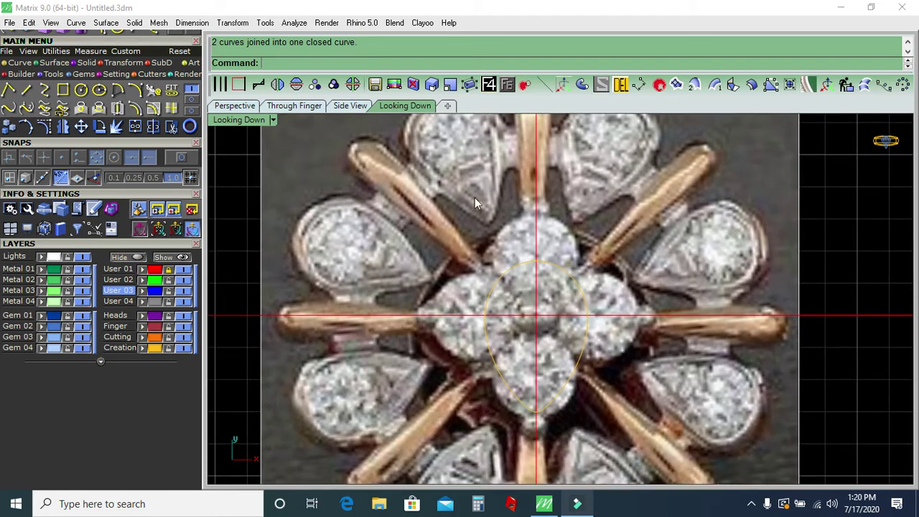
left_click(639, 84)
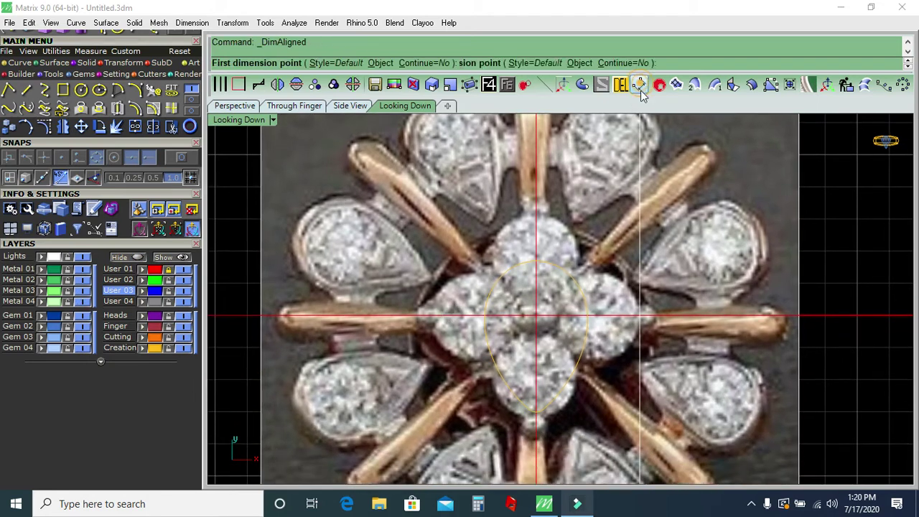
left_click(317, 230)
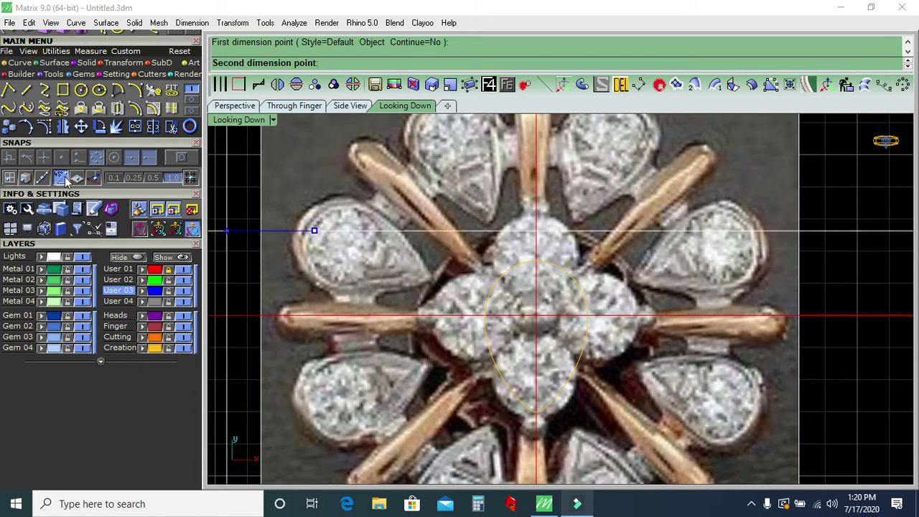
left_click(374, 260)
left_click(373, 260)
left_click(79, 256)
Make a planar surface from the pear outline
scroll(446, 344, "up", 2)
left_click(438, 388)
right_click_drag(437, 387, 400, 318)
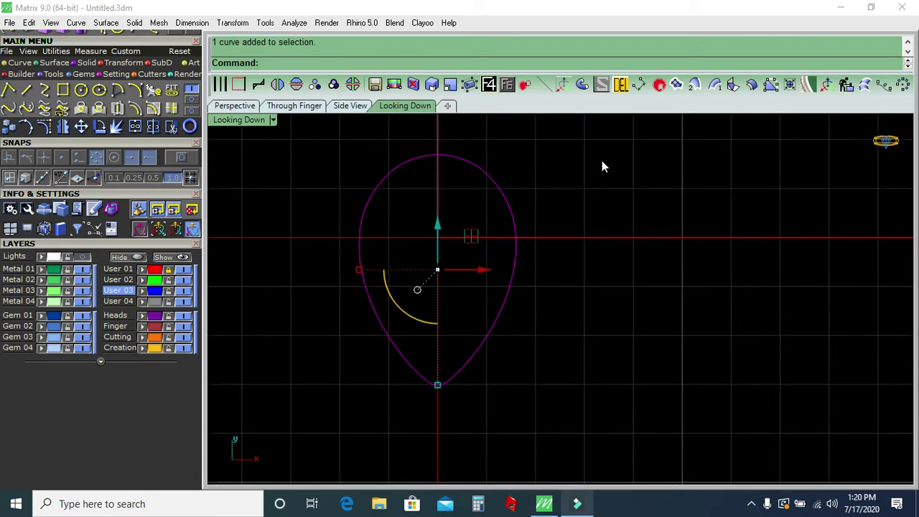
left_click(655, 91)
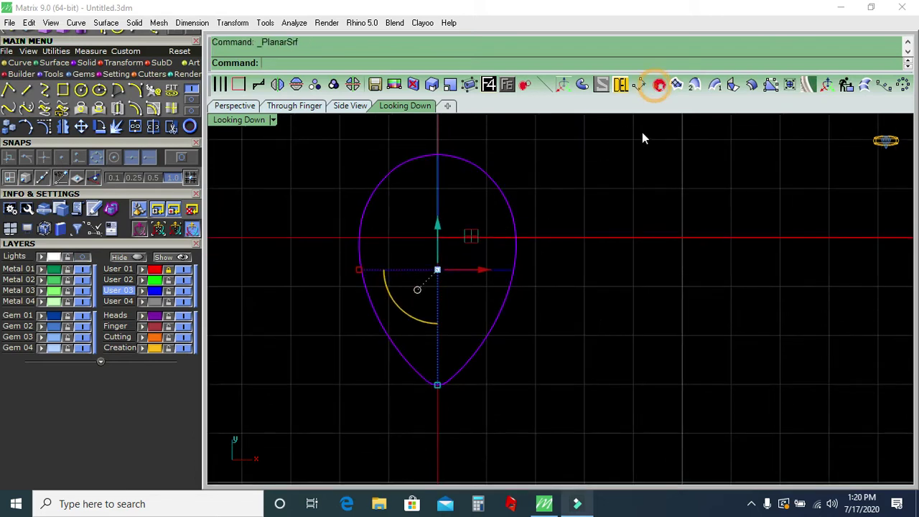
Offset the pear outline 0.2 inward and delete the extra surface
left_click(135, 108)
scroll(422, 228, "up", 1)
type("2")
key("Return")
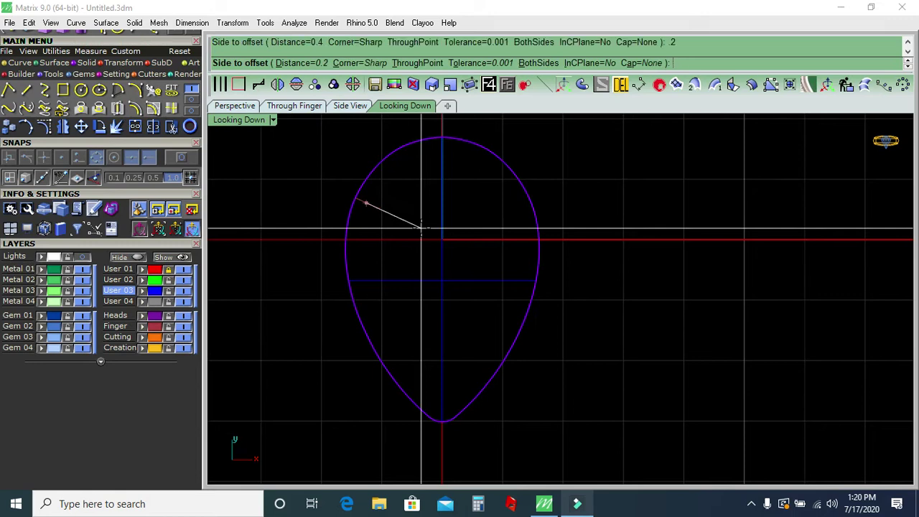
left_click(421, 228)
left_click(622, 86)
Select the inner curve, outer outline and surface together and view them from the side
left_click(506, 202)
left_click(145, 280)
left_click(273, 330)
left_click_drag(498, 448, 407, 391)
left_click(352, 106)
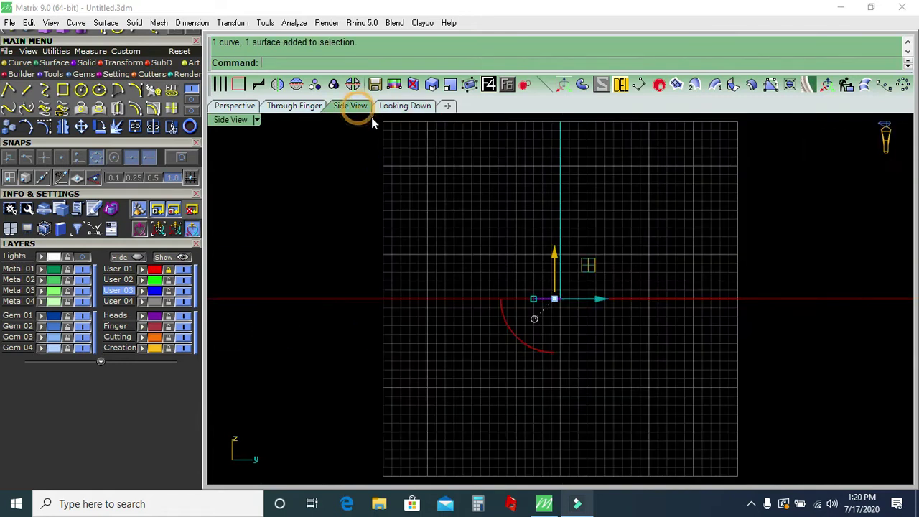
Put a bounding-box cage with default settings around the pear surface, viewed in Perspective
left_click(468, 85)
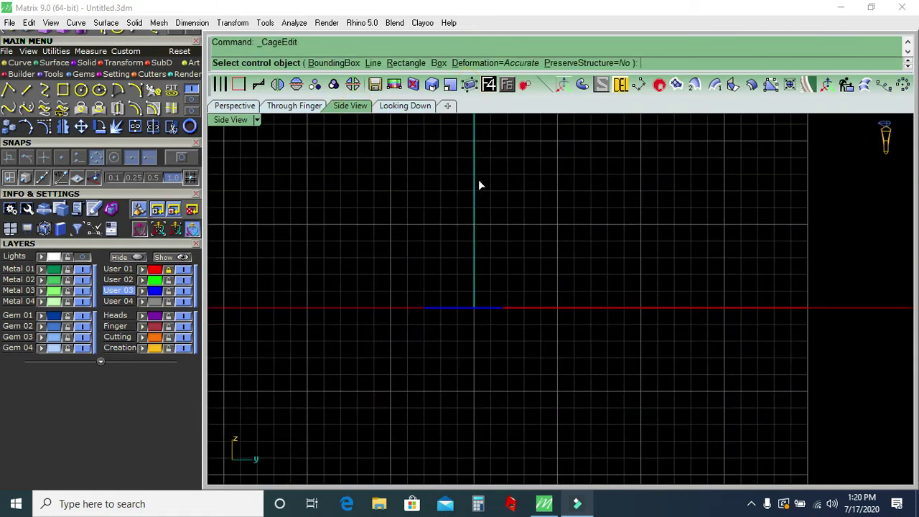
left_click(316, 64)
key("Return")
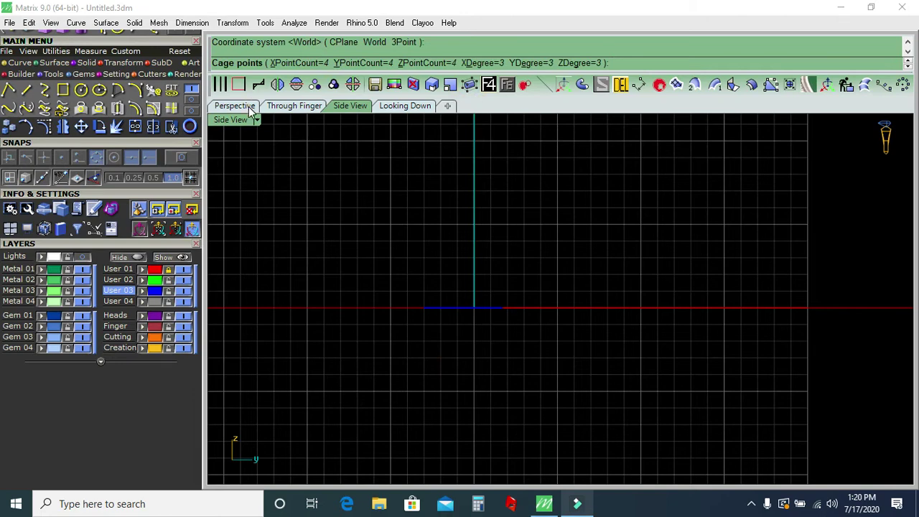
left_click(235, 106)
key("Return")
key("Return")
mouse_move(539, 267)
right_mouse_down()
mouse_move(567, 241)
mouse_move(578, 294)
right_mouse_up()
scroll(484, 361, "up", 2)
Raise the middle cage points to arch the pear surface upward, then remove the cage
left_click_drag(439, 389, 603, 188)
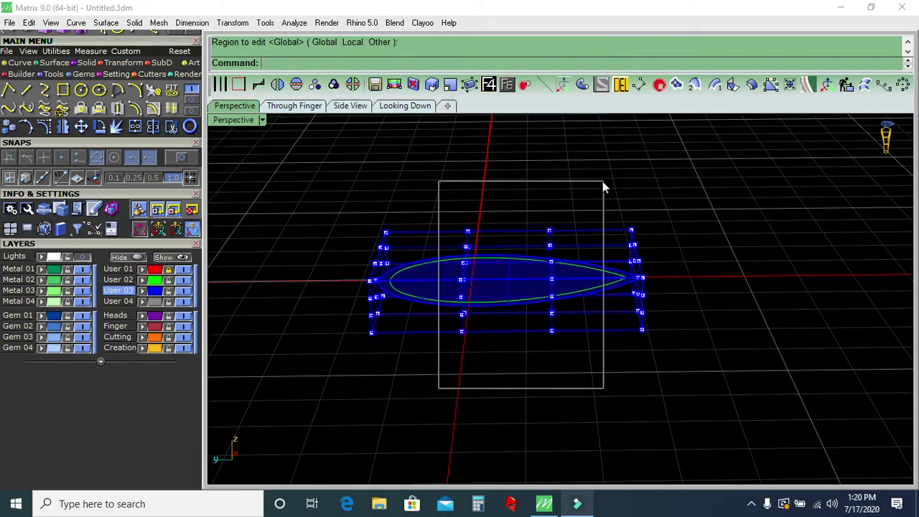
scroll(326, 278, "up", 2)
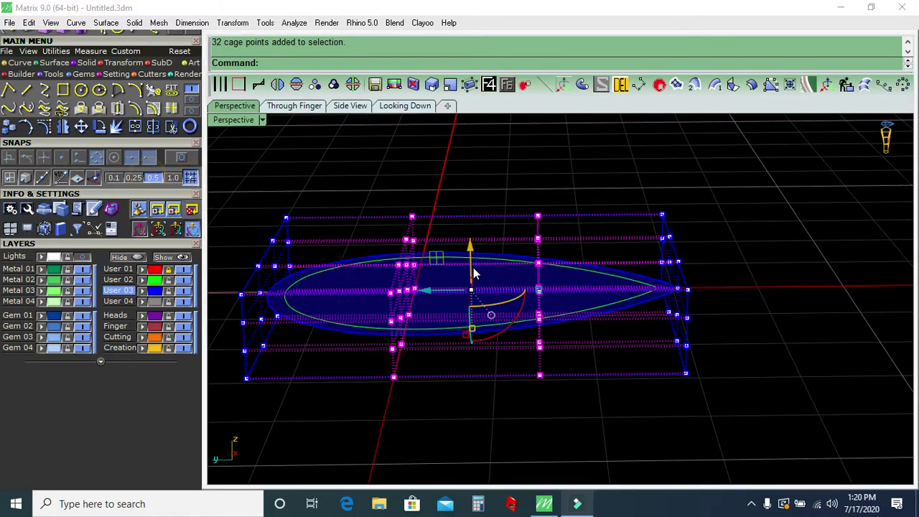
right_click_drag(474, 273, 448, 256)
left_click_drag(443, 248, 443, 208)
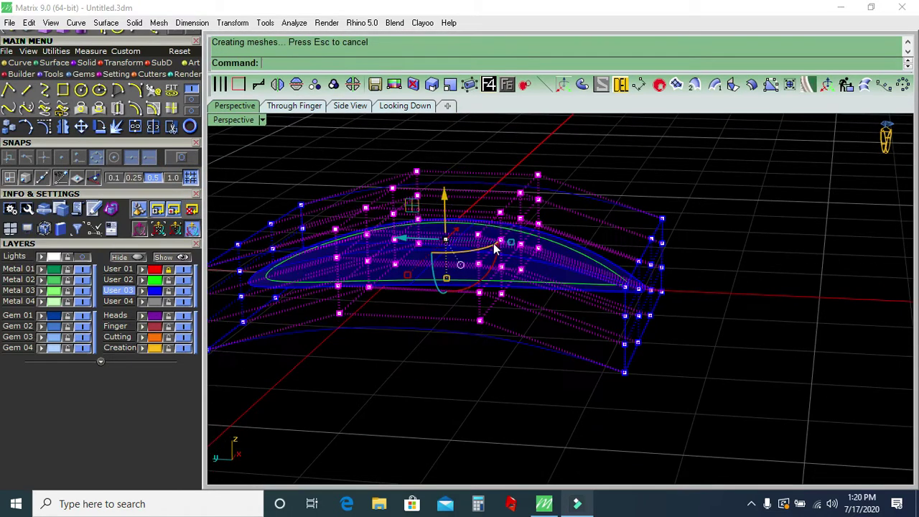
left_click(610, 205)
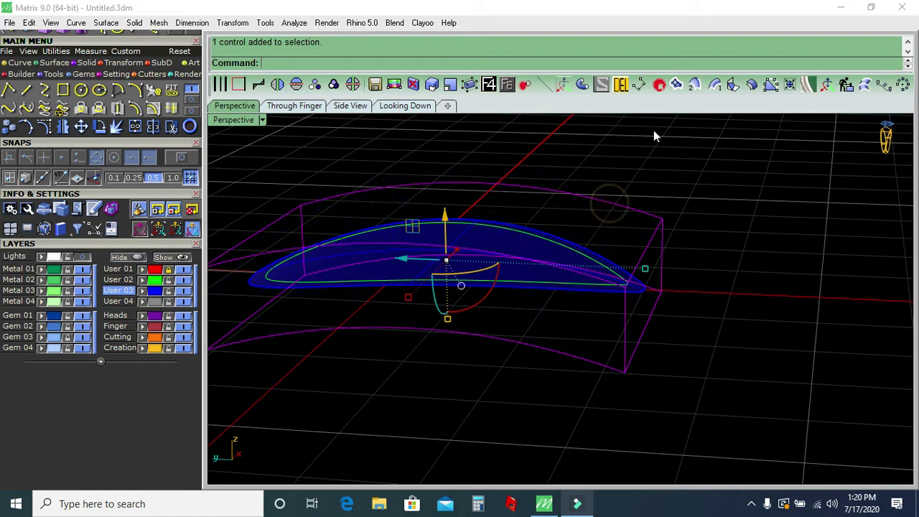
left_click(622, 85)
mouse_move(579, 208)
right_mouse_down()
mouse_move(565, 263)
mouse_move(513, 271)
right_mouse_up()
left_click(502, 275)
Offset the bent pear surface in the flipped direction to make it a solid
left_click(750, 85)
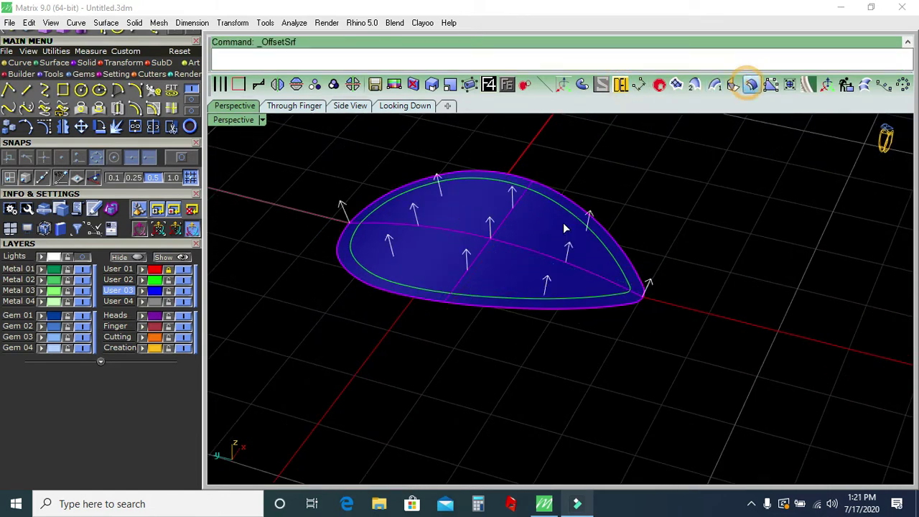
left_click(550, 228)
type("5")
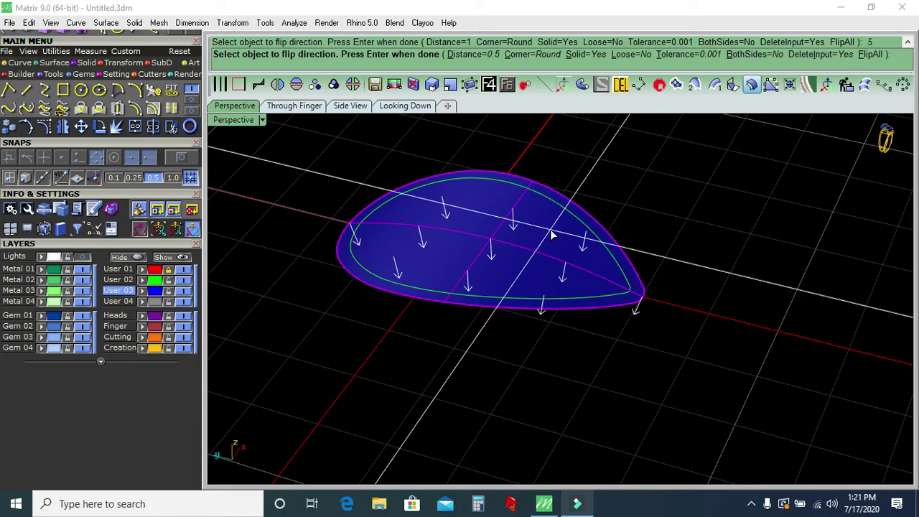
key("Return")
left_click(610, 183)
mouse_move(452, 251)
right_mouse_down()
mouse_move(497, 335)
mouse_move(508, 287)
right_mouse_up()
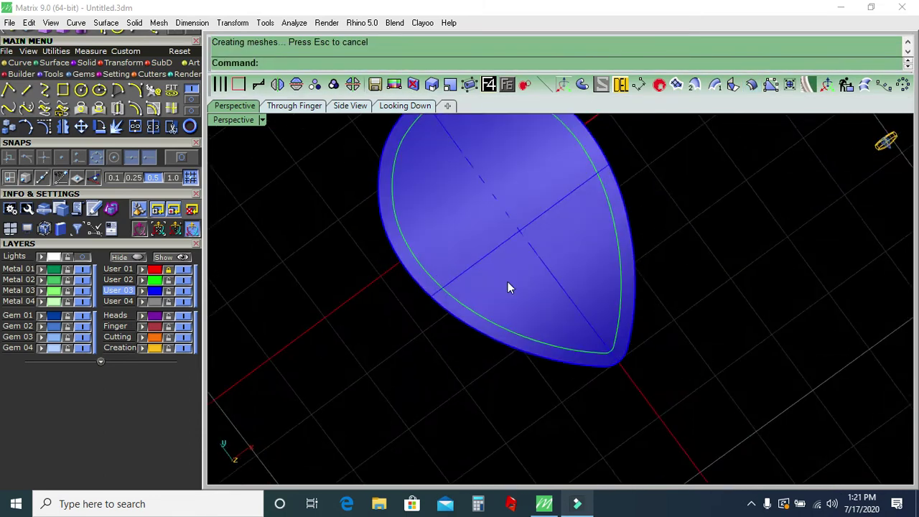
Rebuild the inner pear curve with 222 points
left_click(154, 289)
left_click(845, 86)
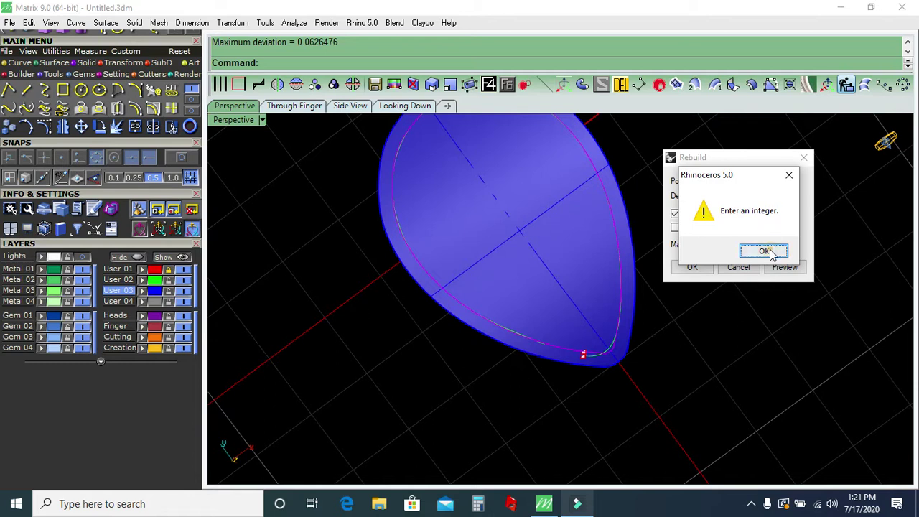
left_click(765, 251)
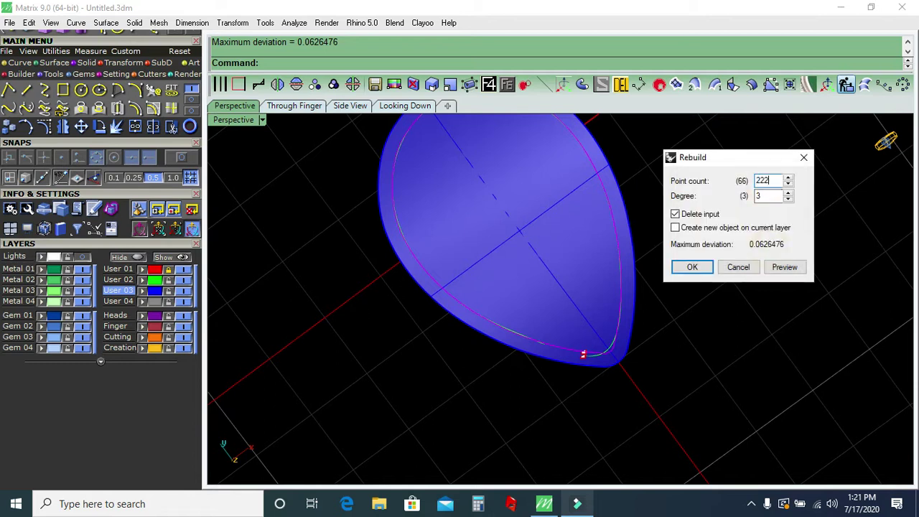
key("Return")
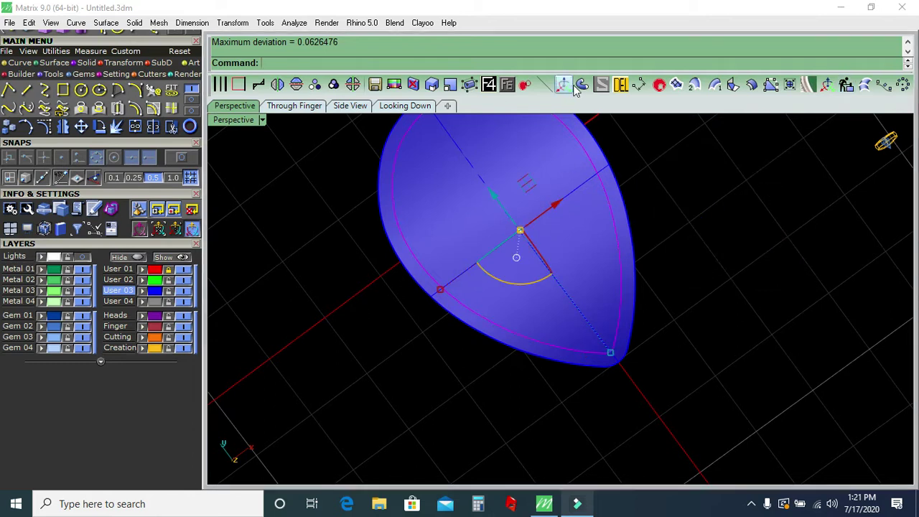
Pipe a round tube by diameter along the curve, then delete the leftover curve
left_click(581, 85)
left_click(368, 62)
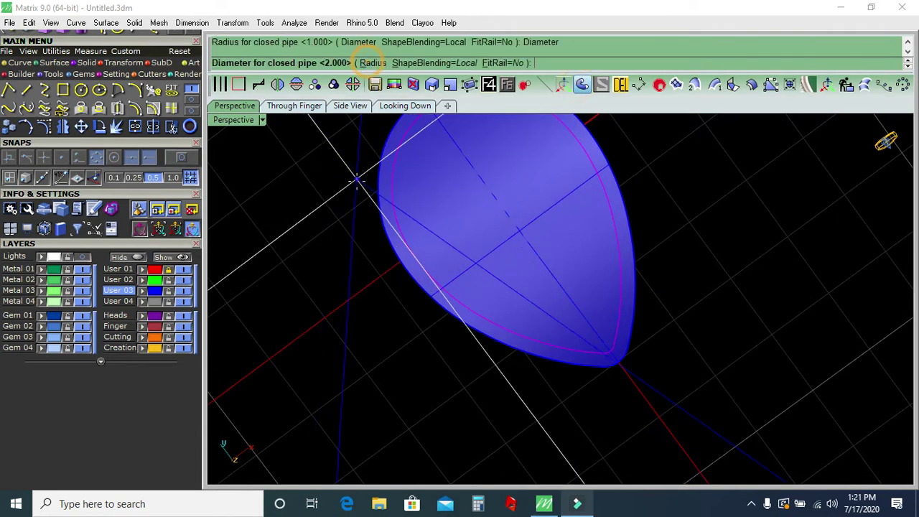
key("Return")
key("Return")
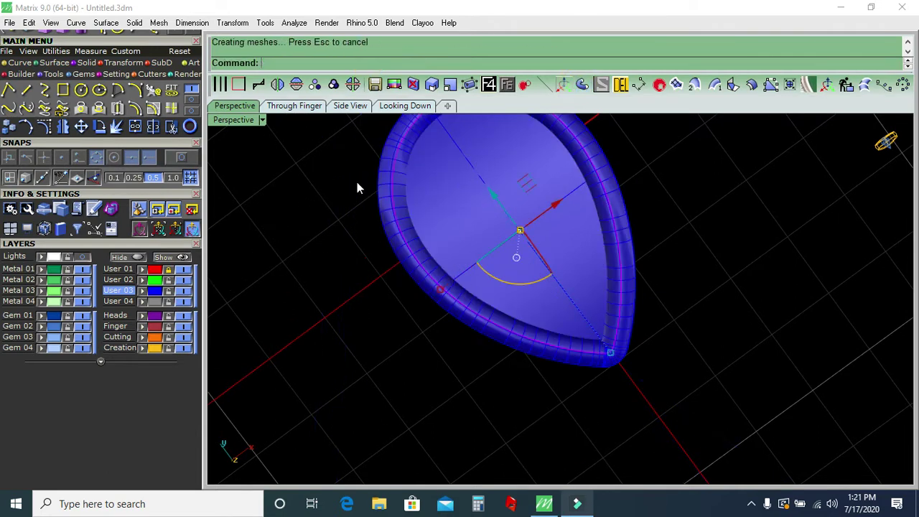
left_click(620, 85)
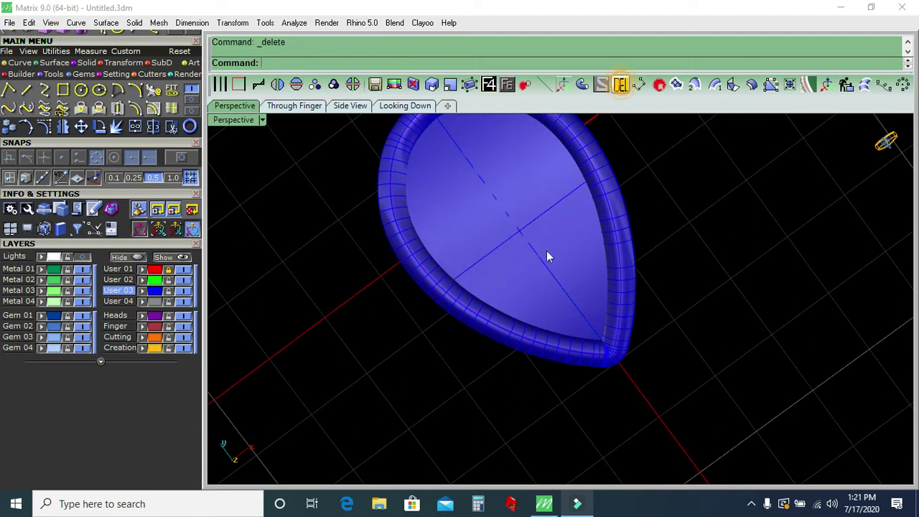
mouse_move(471, 357)
right_mouse_down()
mouse_move(564, 262)
mouse_move(558, 353)
right_mouse_up()
left_click(558, 353)
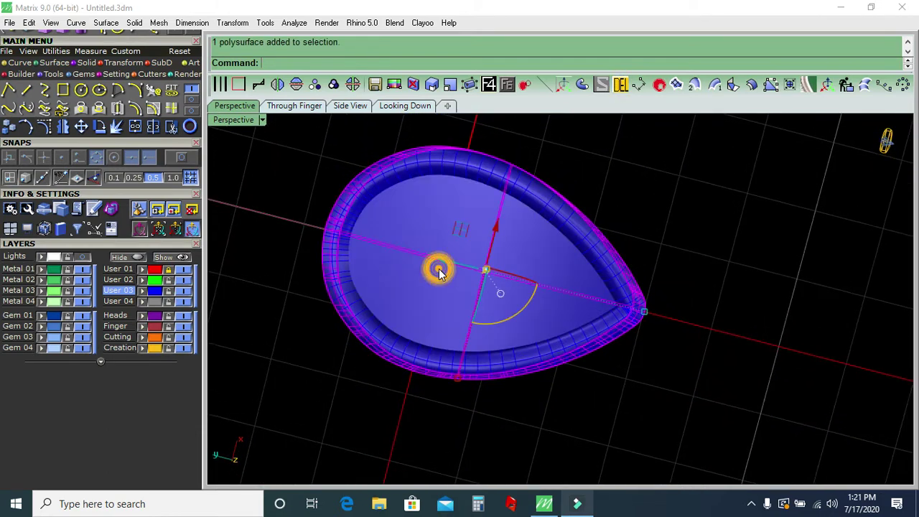
Place a 2 mm round gem on the pear surface inside the setting
left_click(507, 85)
left_click(534, 121)
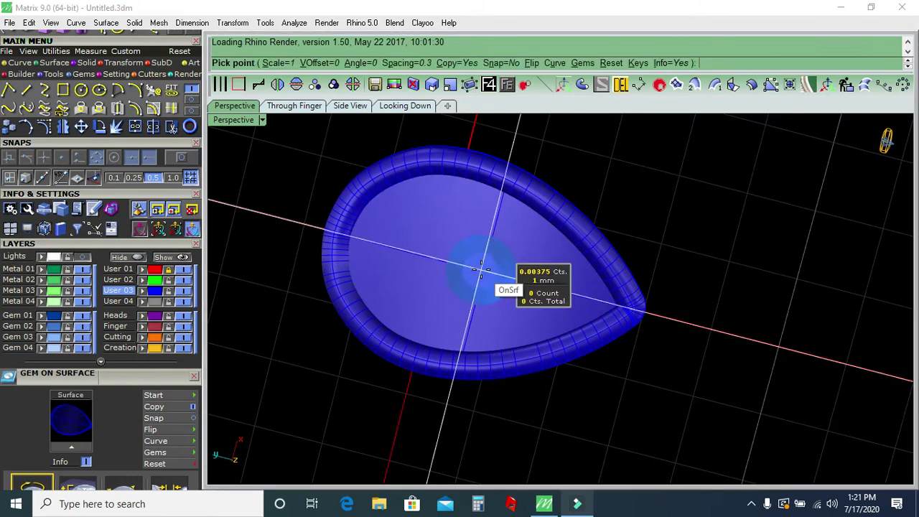
left_click(450, 278)
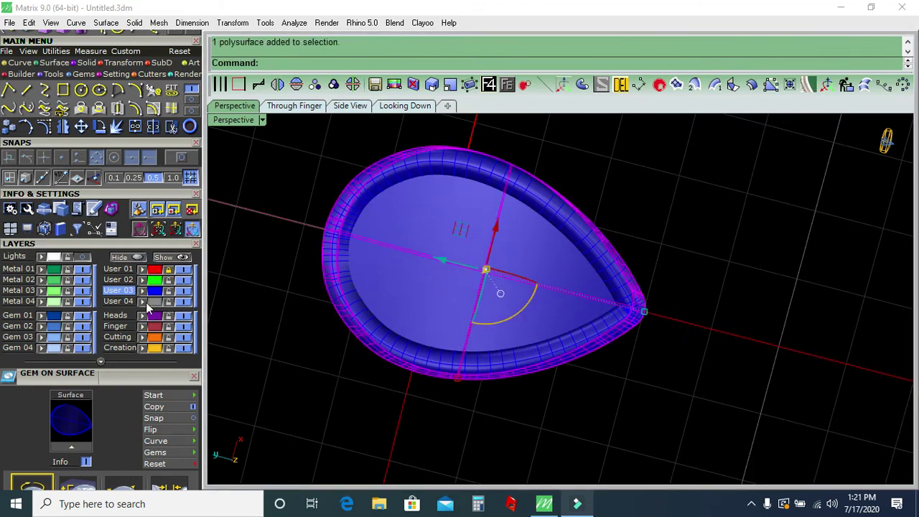
left_click(267, 331)
left_click(437, 277)
right_click(438, 277)
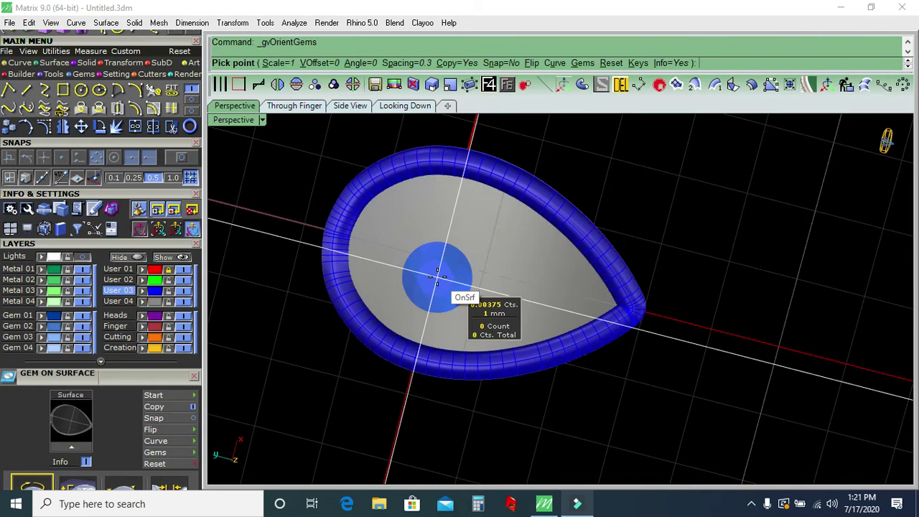
scroll(443, 270, "up", 1)
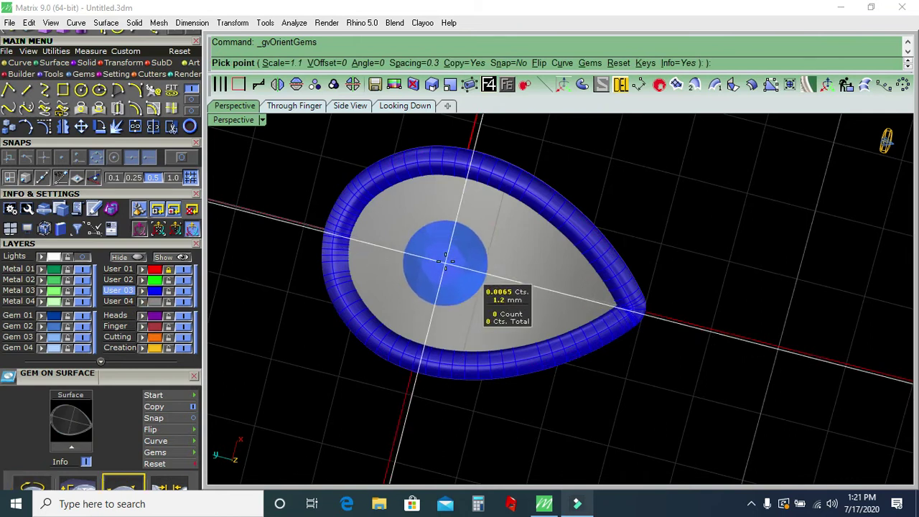
scroll(444, 267, "up", 1)
scroll(444, 264, "up", 1)
scroll(446, 261, "up", 1)
scroll(445, 260, "up", 2)
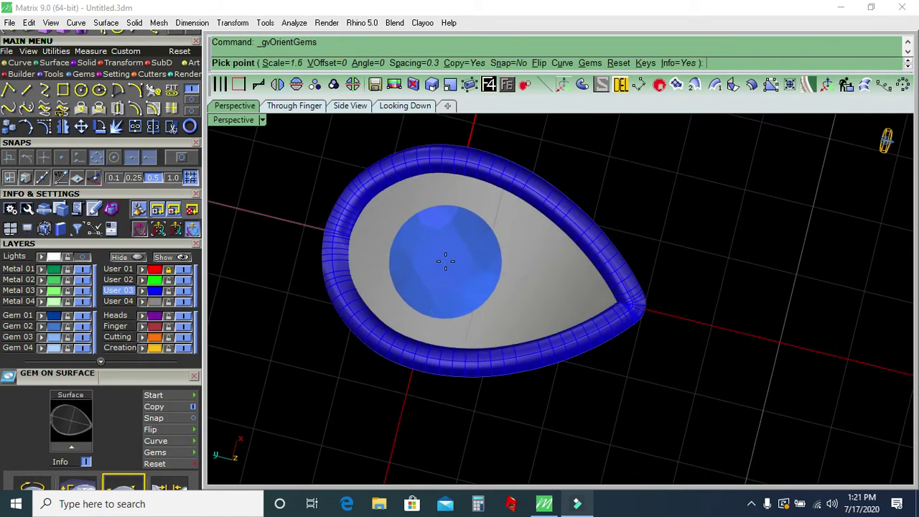
scroll(445, 261, "up", 2)
scroll(445, 261, "up", 2)
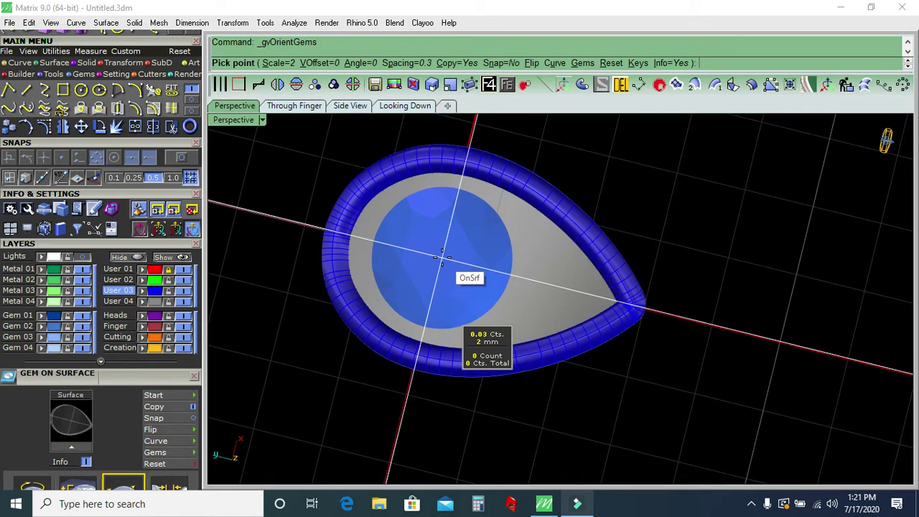
left_click(443, 256)
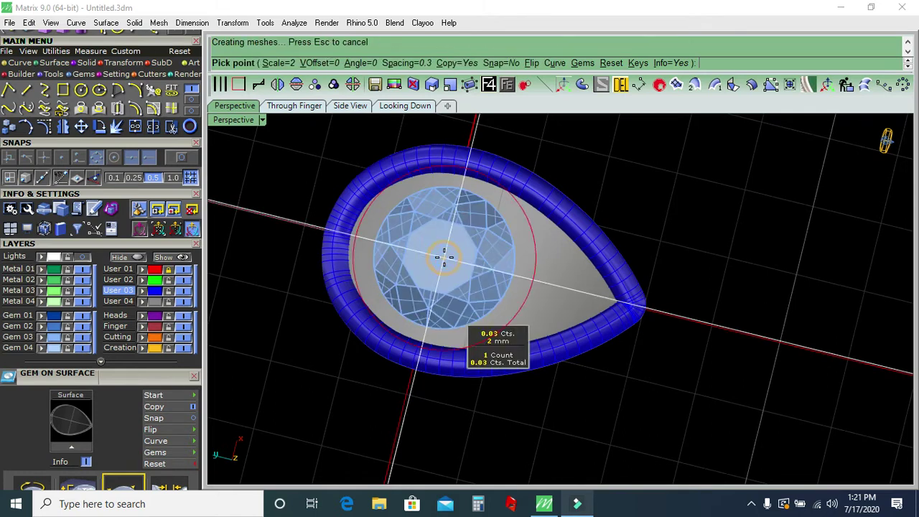
Centre the gem along the X axis with Center Object (Move to 0)
left_click(63, 54)
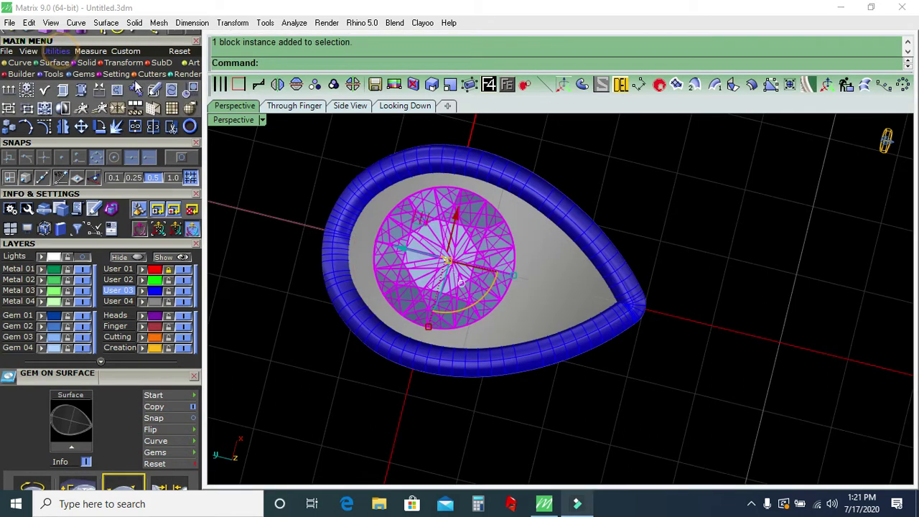
left_click(189, 88)
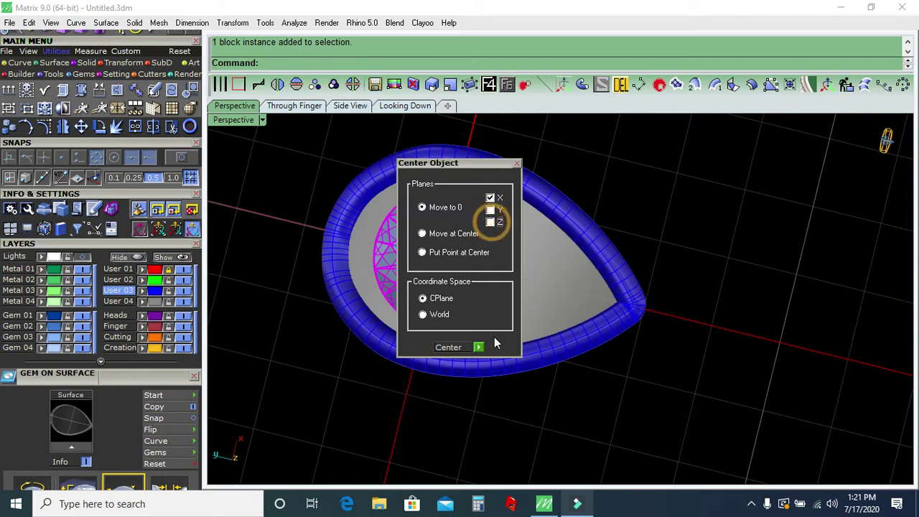
left_click(480, 348)
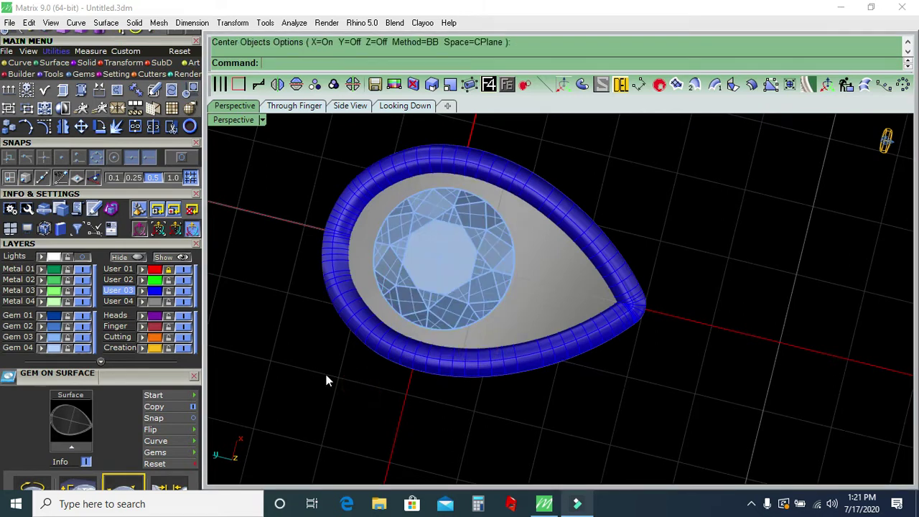
scroll(563, 333, "down", 4)
scroll(568, 335, "up", 8)
left_click(560, 430)
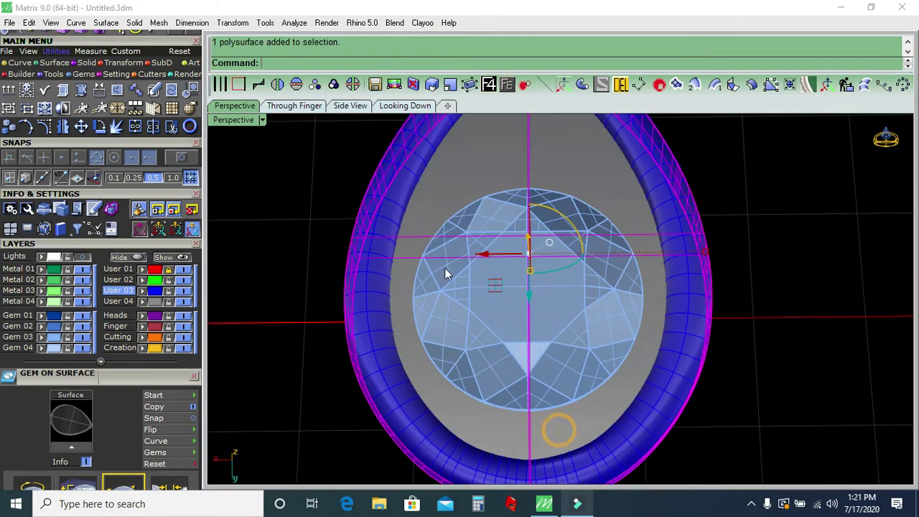
Set up Prong on Surface with taper 0, height 0.7 and drop 0.2
left_click(508, 86)
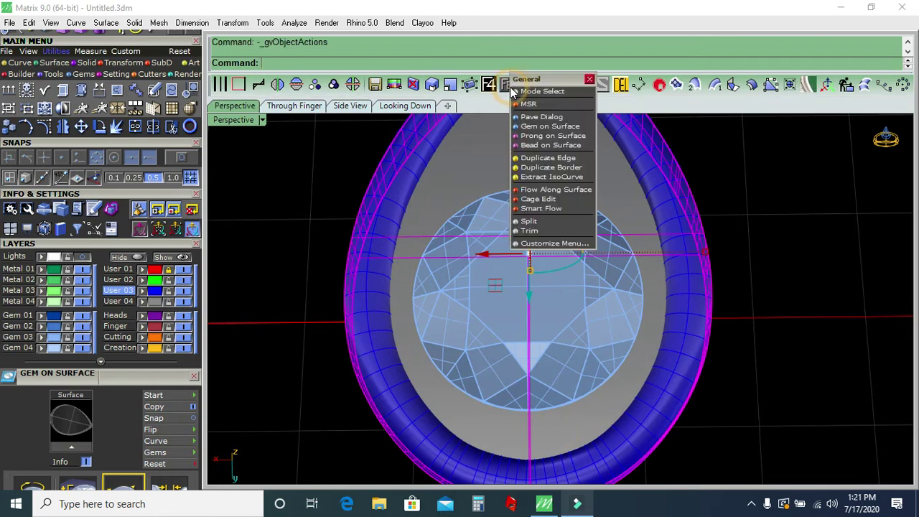
left_click(529, 137)
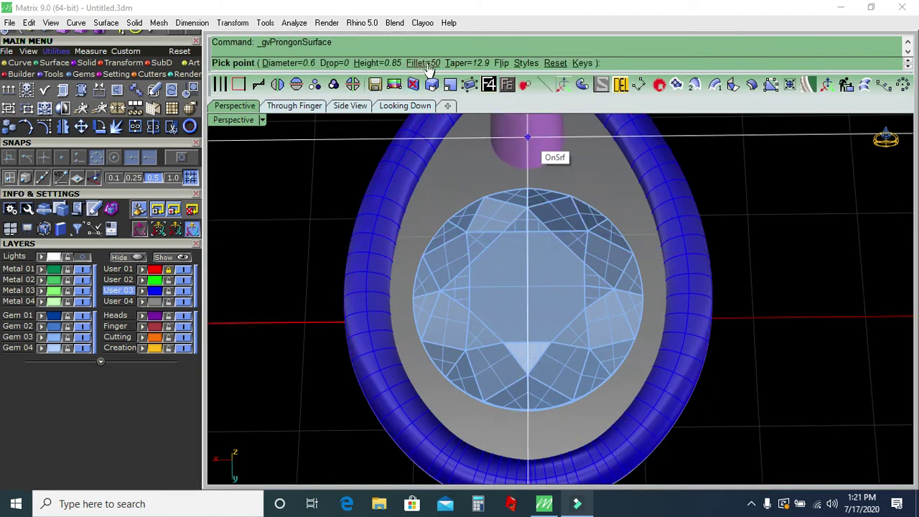
left_click(464, 63)
type("0")
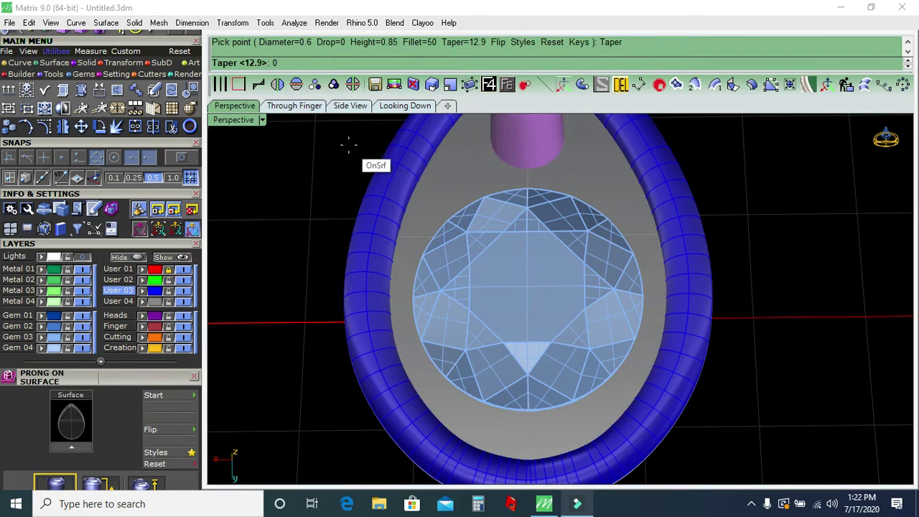
key("Return")
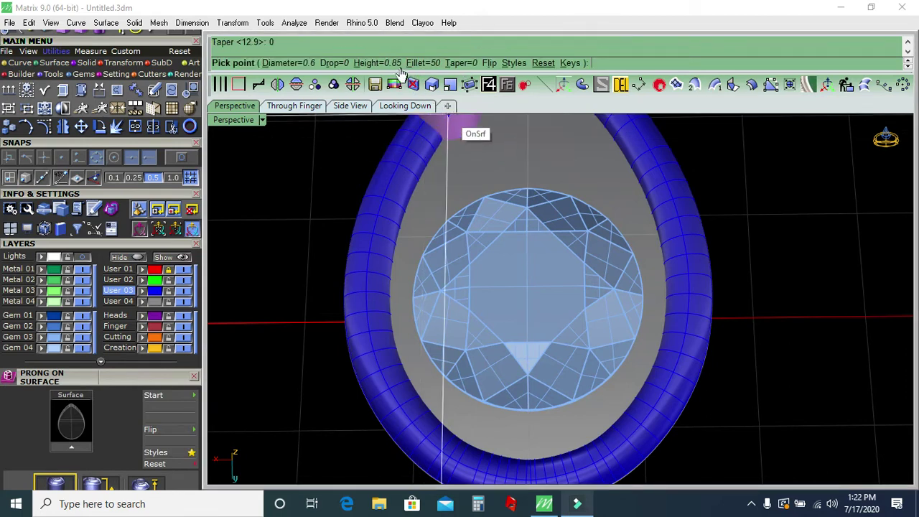
left_click(388, 63)
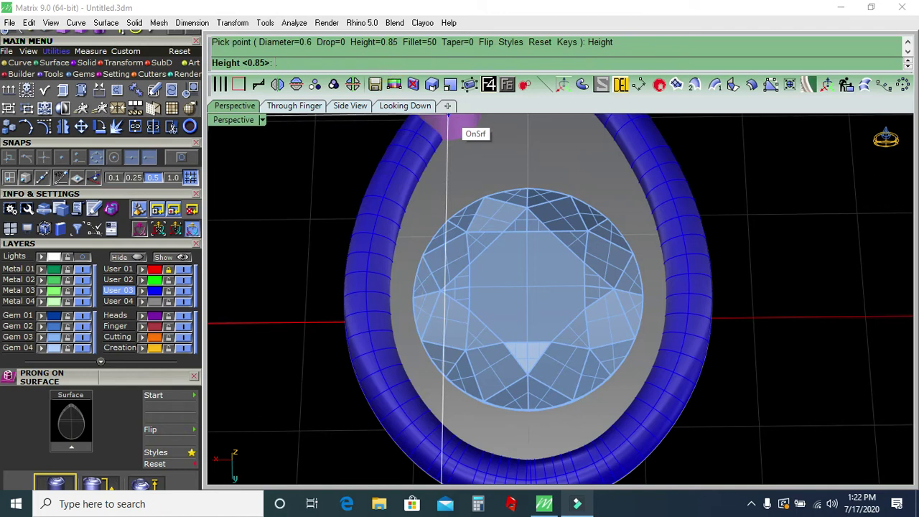
type(".7")
key("Return")
left_click(327, 63)
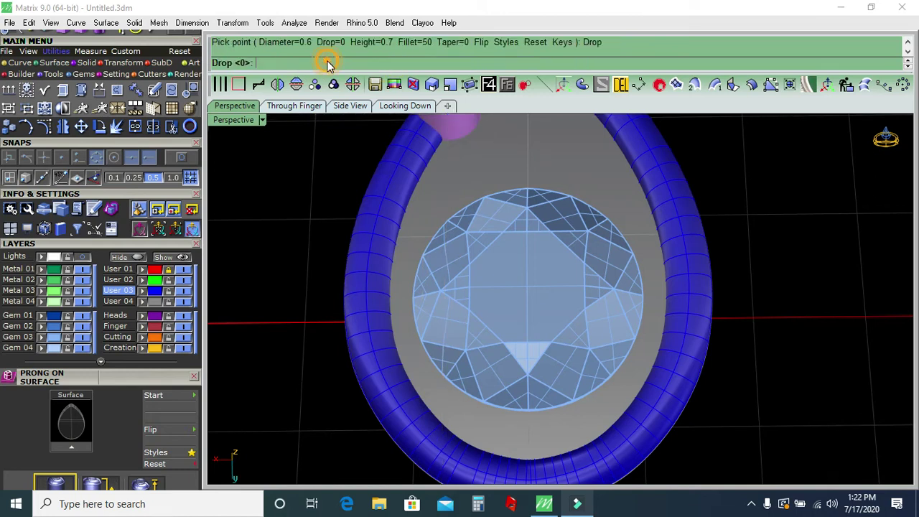
type("2")
key("Return")
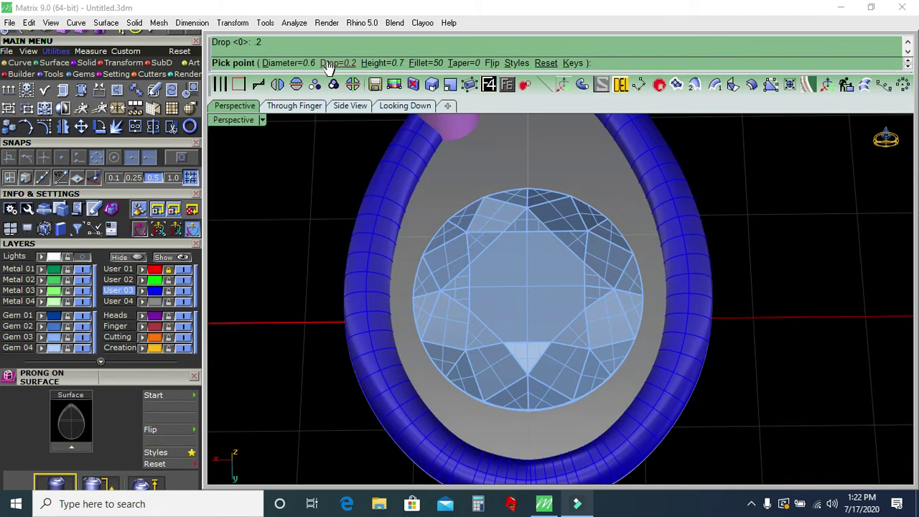
Place prongs at the bottom, upper left and top of the pear bezel
scroll(519, 316, "down", 2)
scroll(538, 380, "up", 1)
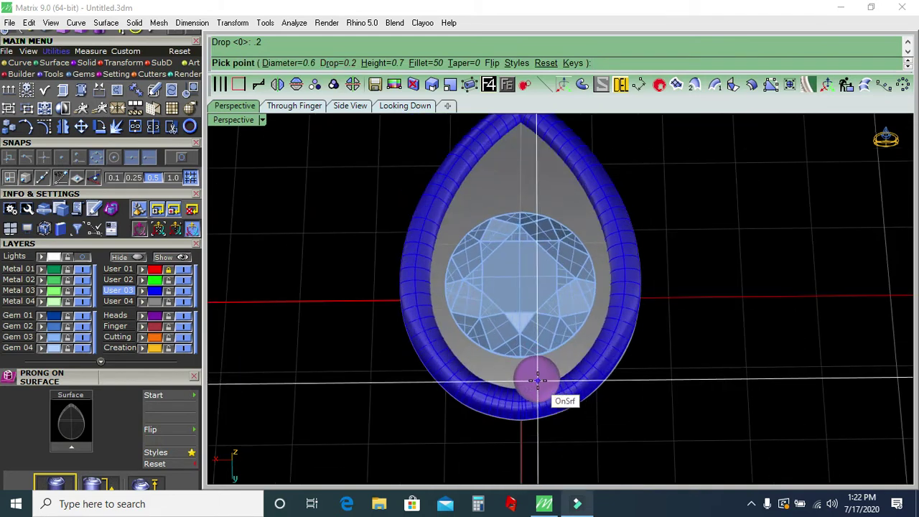
scroll(534, 376, "up", 1)
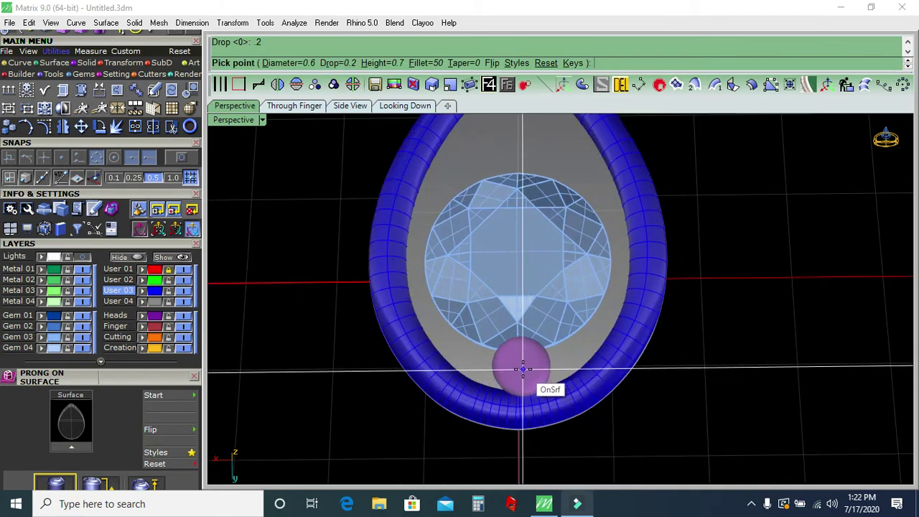
left_click(521, 367)
scroll(520, 367, "down", 2)
right_click_drag(513, 288, 479, 260)
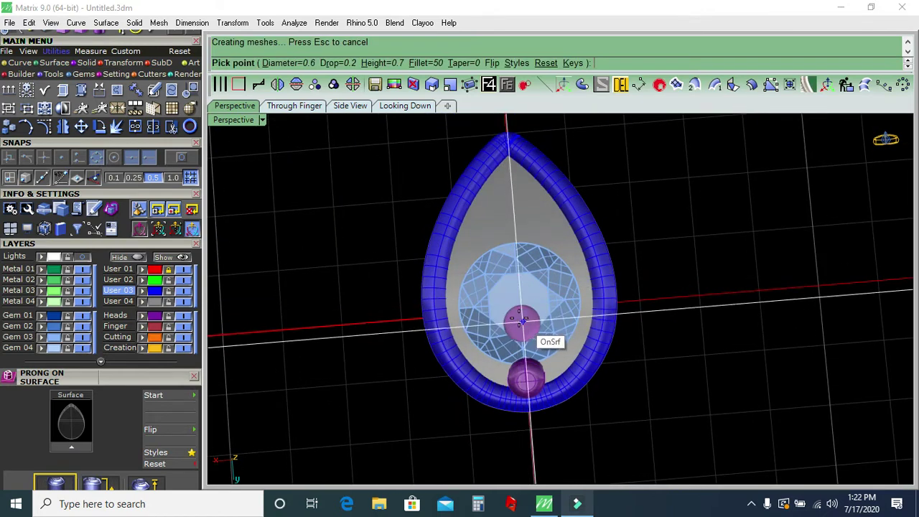
left_click(468, 242)
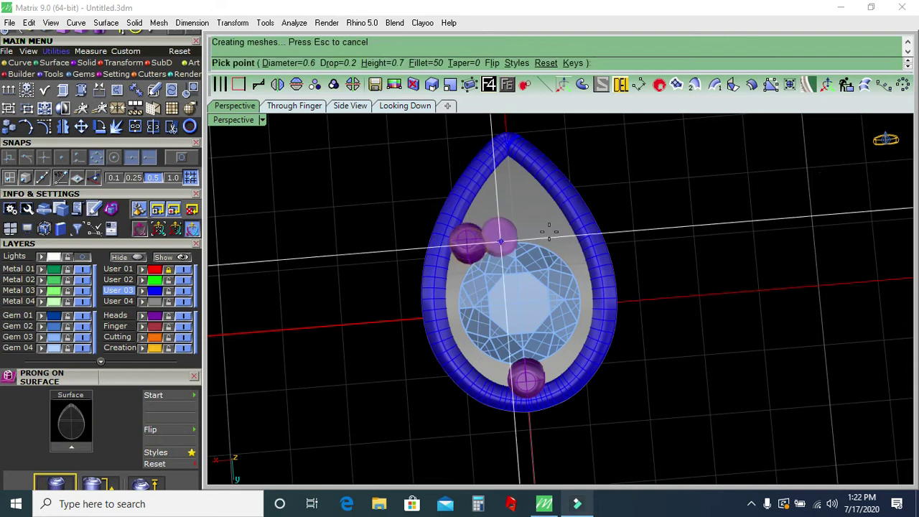
left_click(509, 201)
key("Return")
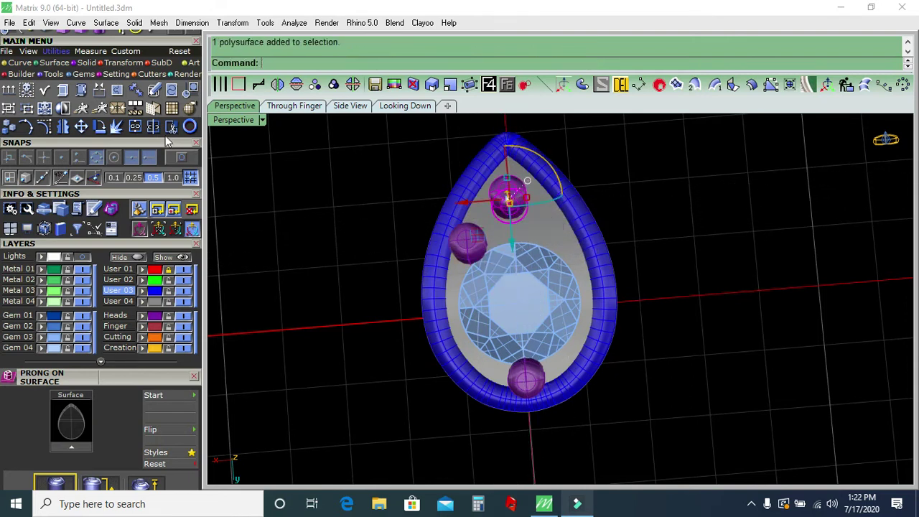
Centre the setting at the origin and mirror the left prong to the opposite side
left_click(192, 89)
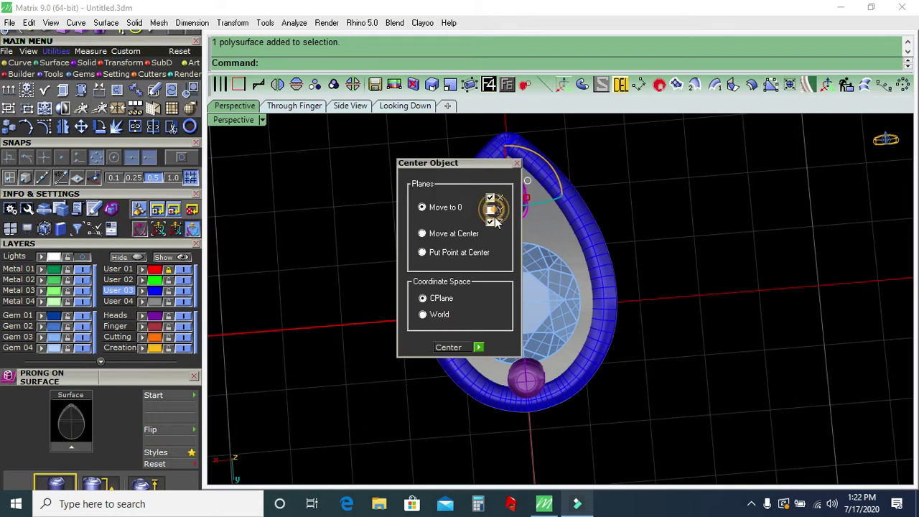
left_click(479, 347)
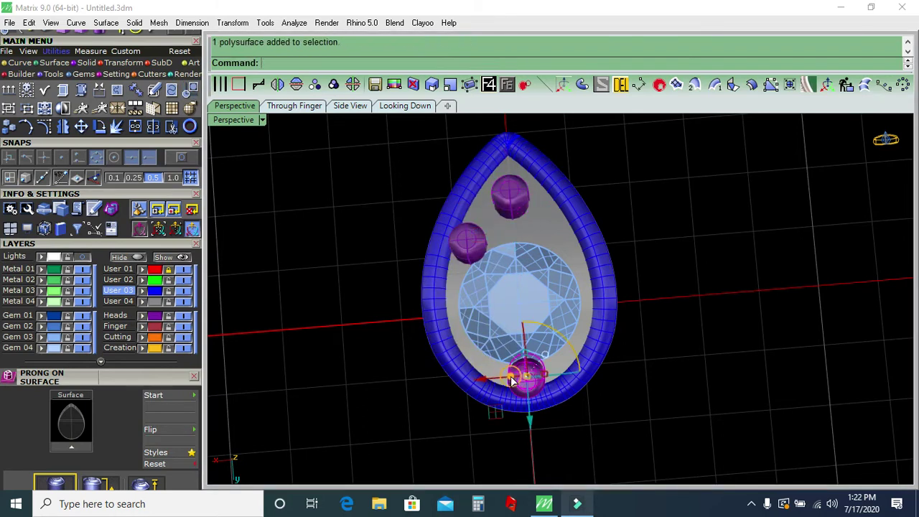
left_click(470, 253)
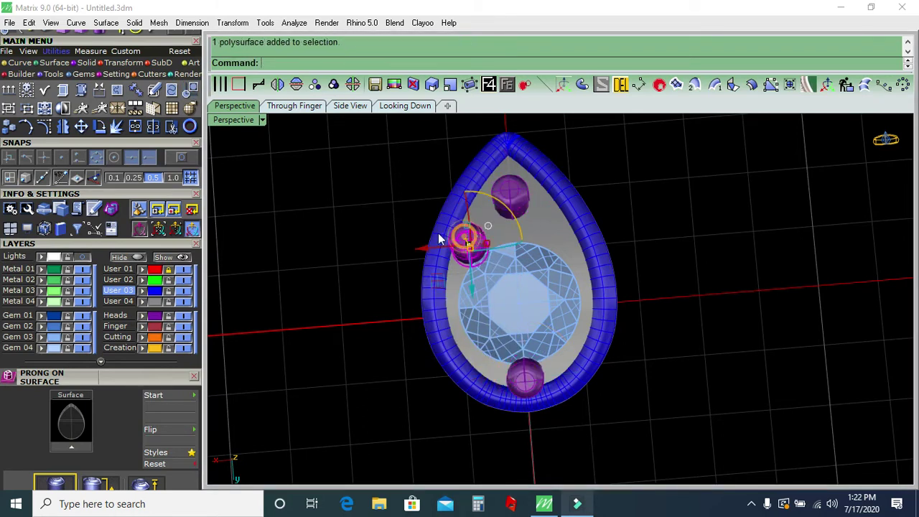
left_click(289, 93)
right_click_drag(409, 342, 578, 257)
Create a gem cutter for the centre gem
left_click(576, 350)
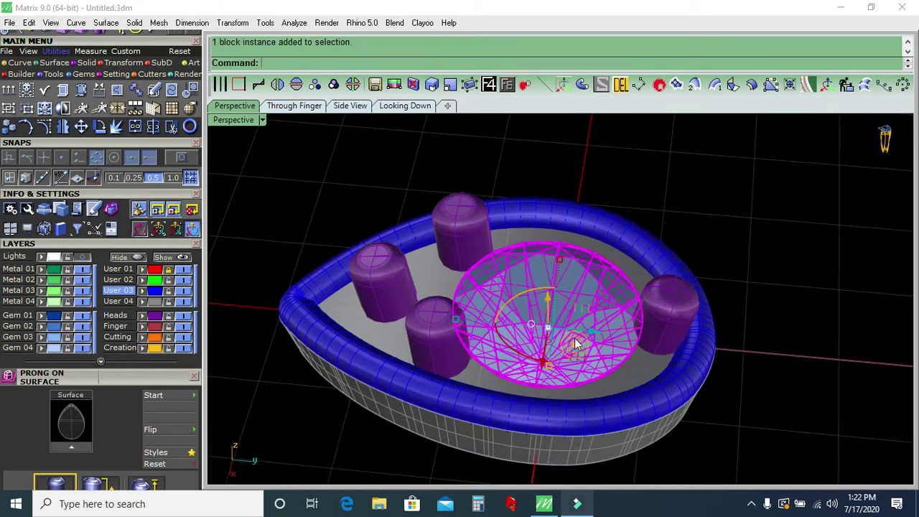
left_click(507, 85)
left_click(551, 215)
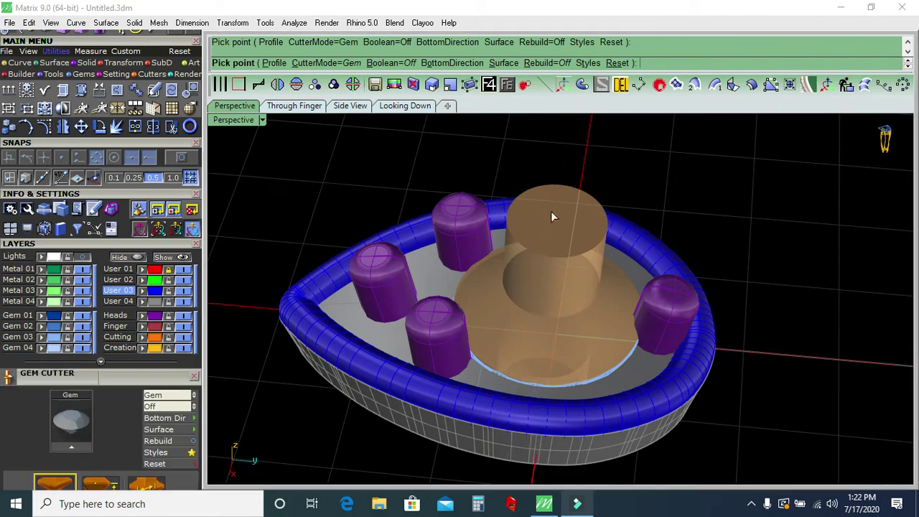
Apply the Pilot Hole Straight gem cutter style and accept its placement
scroll(520, 275, "down", 3)
scroll(520, 275, "down", 1)
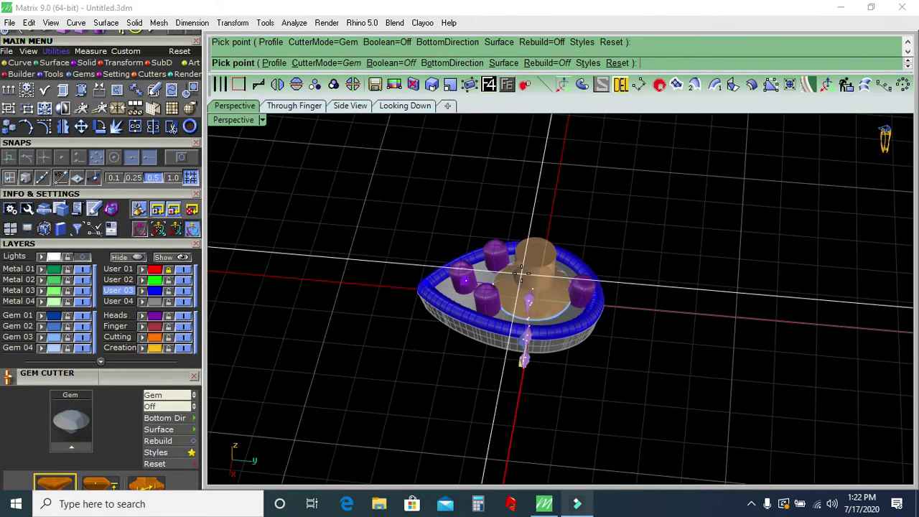
right_click_drag(522, 275, 482, 331)
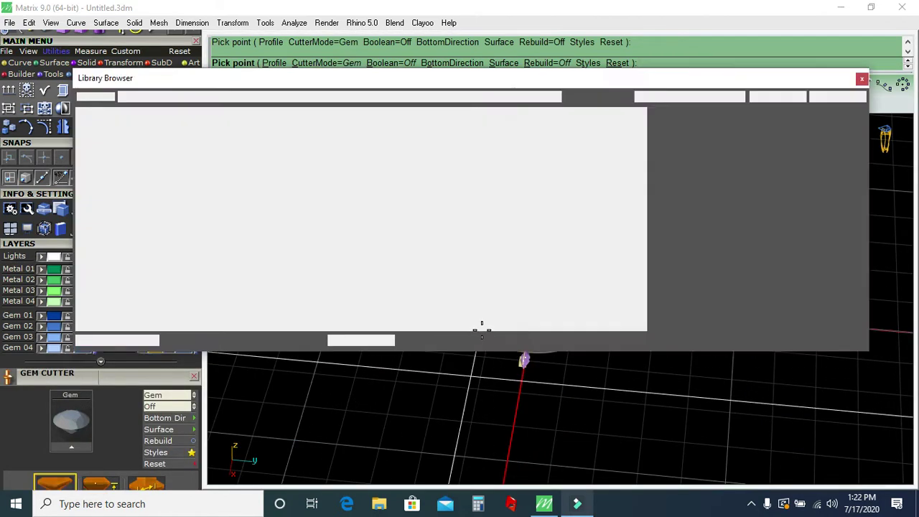
scroll(482, 337, "down", 3)
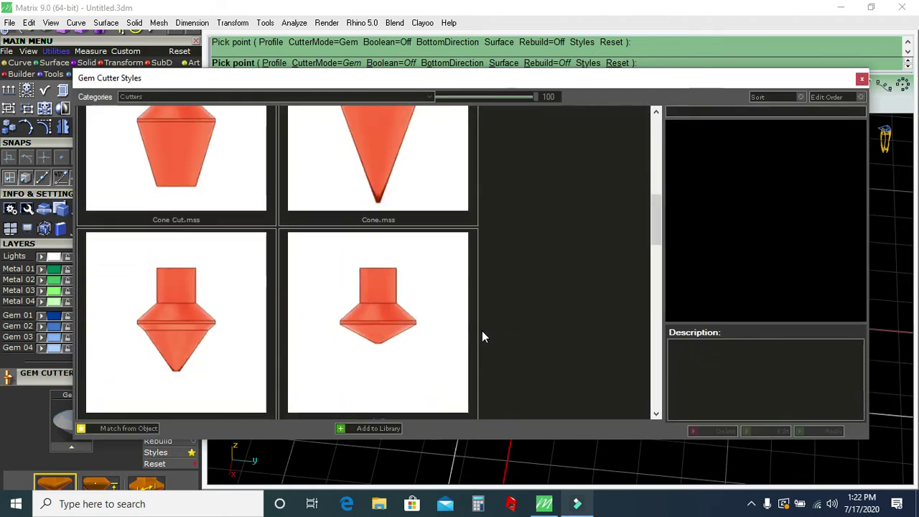
scroll(482, 337, "down", 2)
scroll(482, 337, "down", 2)
scroll(482, 337, "down", 2)
scroll(481, 337, "down", 2)
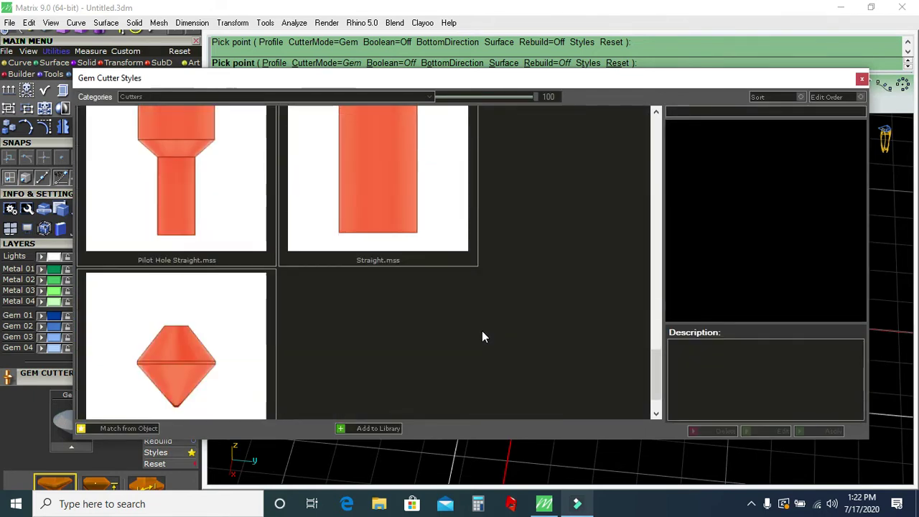
left_click(243, 225)
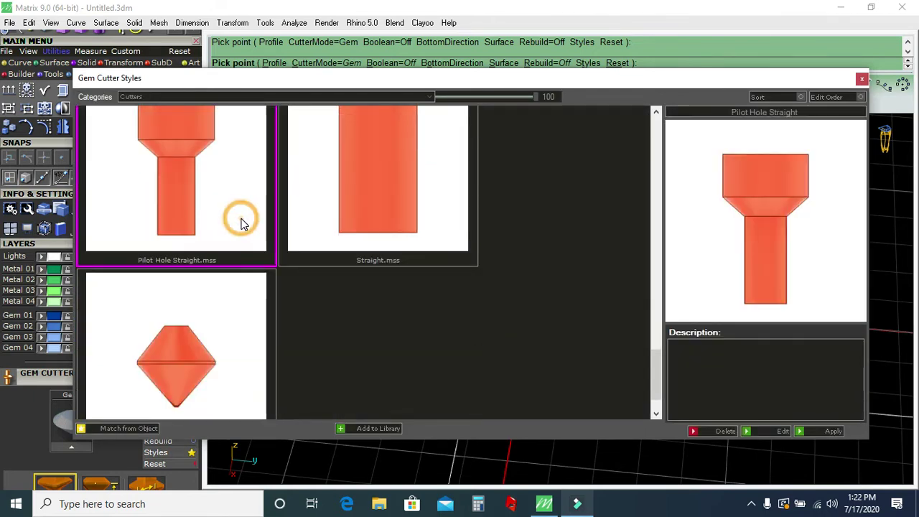
left_click(801, 431)
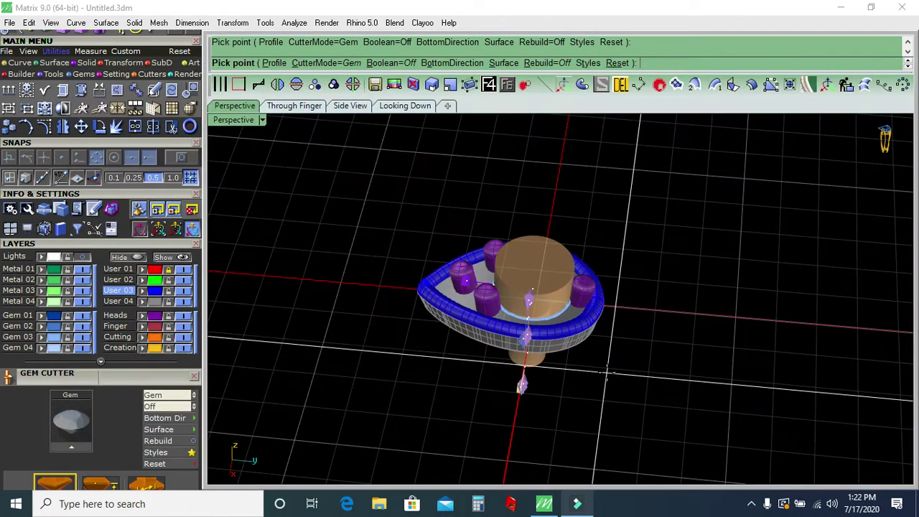
left_click(553, 345)
Boolean-subtract the cutter from the pear setting body to cut the centre-stone seat
left_click(516, 87)
left_click(522, 238)
key("Return")
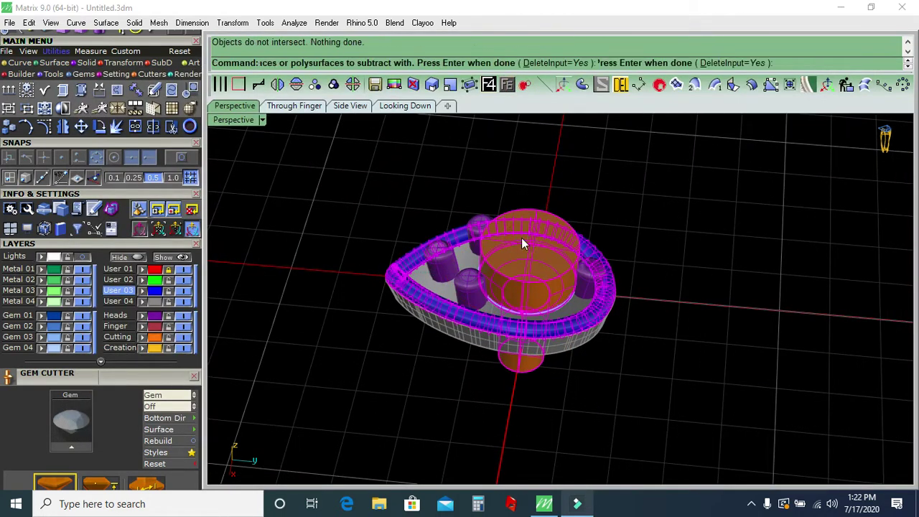
left_click(587, 365)
left_click(559, 352)
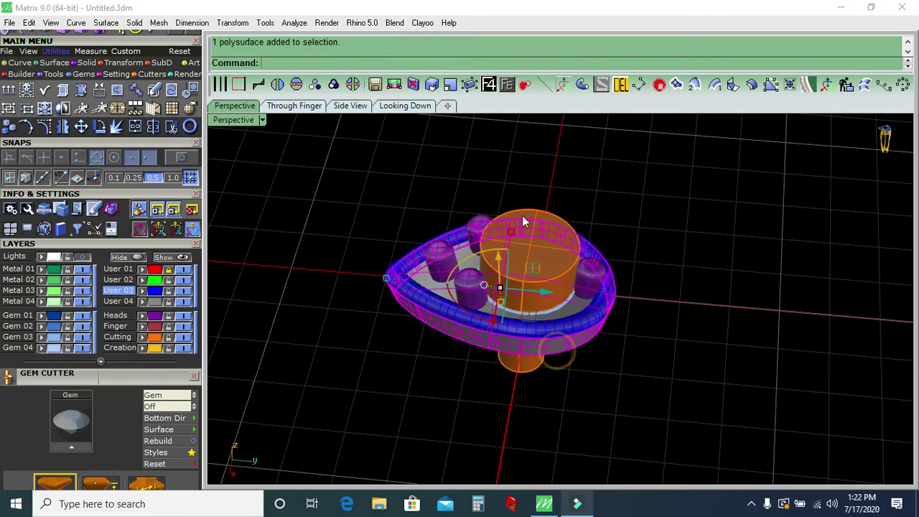
left_click(525, 86)
left_click(526, 251)
key("Return")
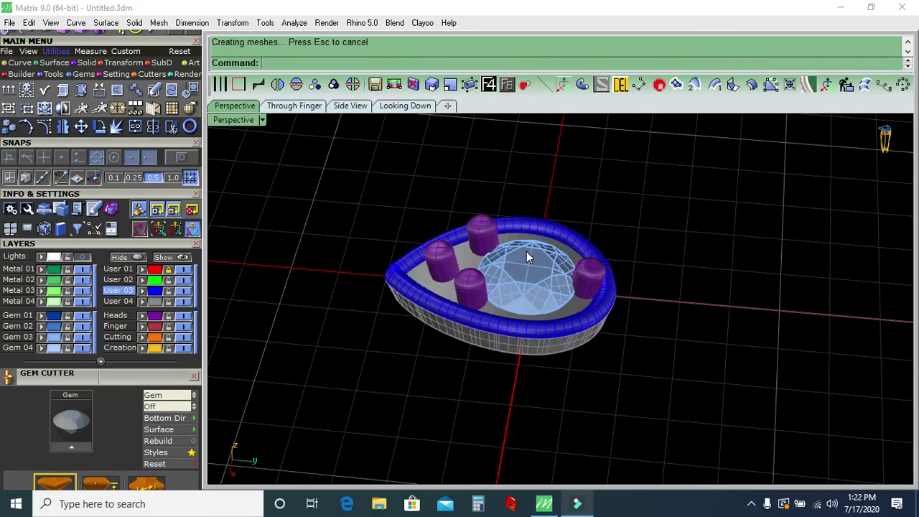
Select the setting's body and parts and start grouping them
left_click(152, 316)
left_click(152, 309)
left_click(152, 305)
left_click(334, 84)
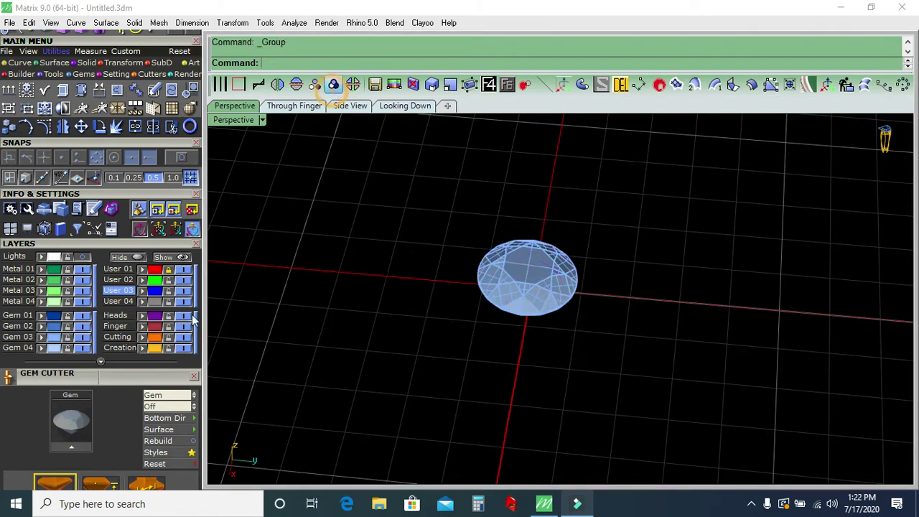
Group all parts of the pear setting into one object
left_click(298, 351)
right_click_drag(480, 313, 474, 216)
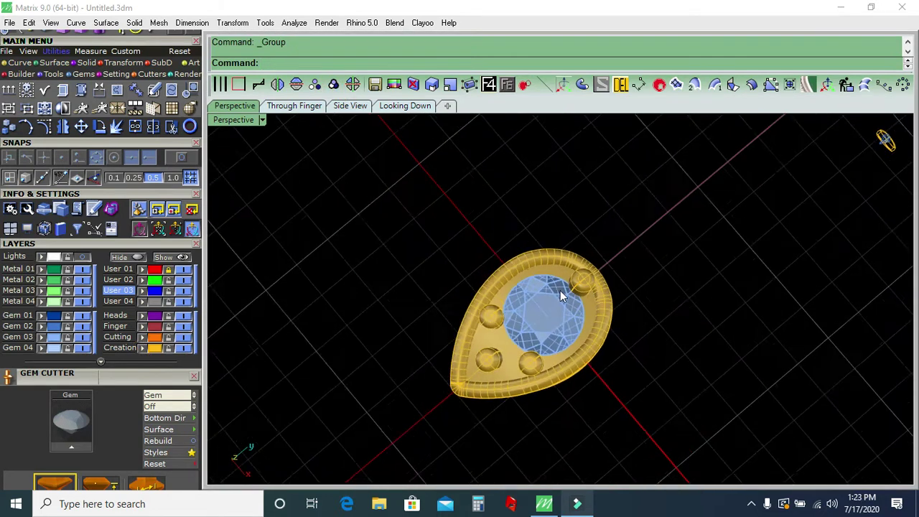
left_click(82, 338)
left_click(83, 337)
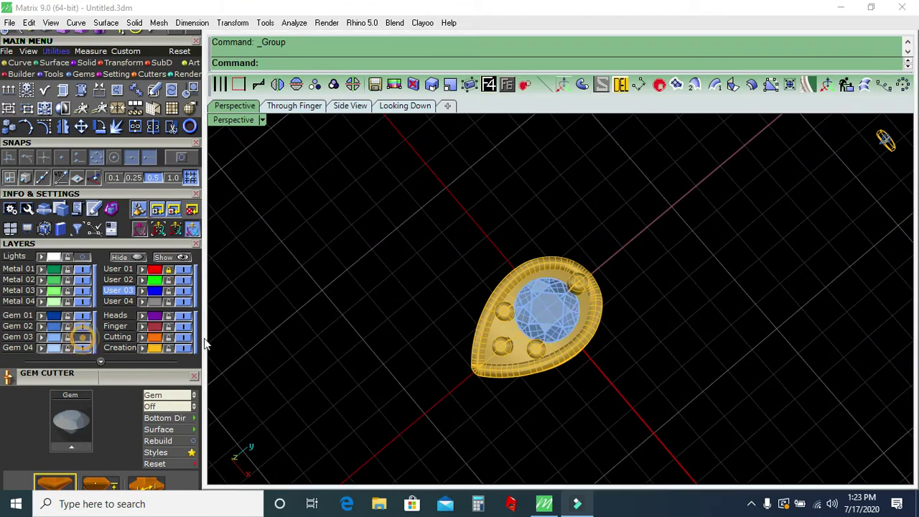
key("ctrl+a")
left_click(333, 85)
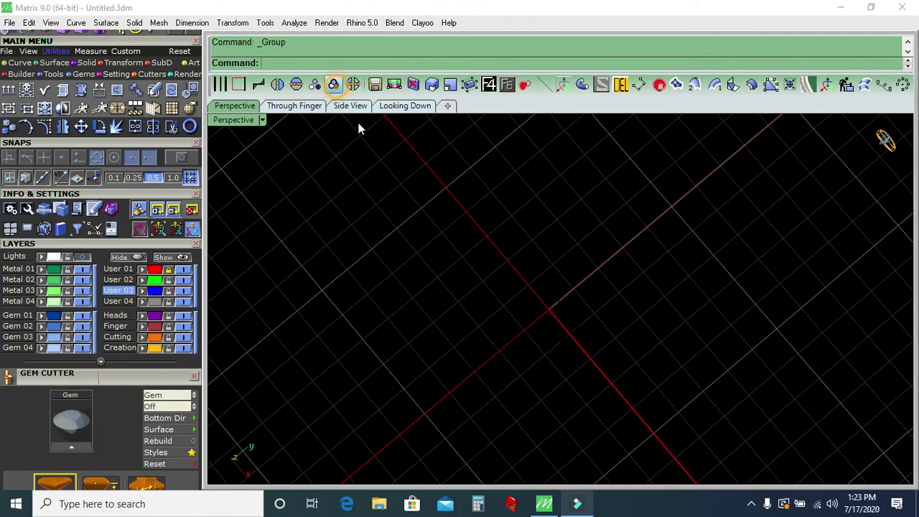
In top-down view, measure the flower reference image at 15.77, then hide the image
left_click(405, 105)
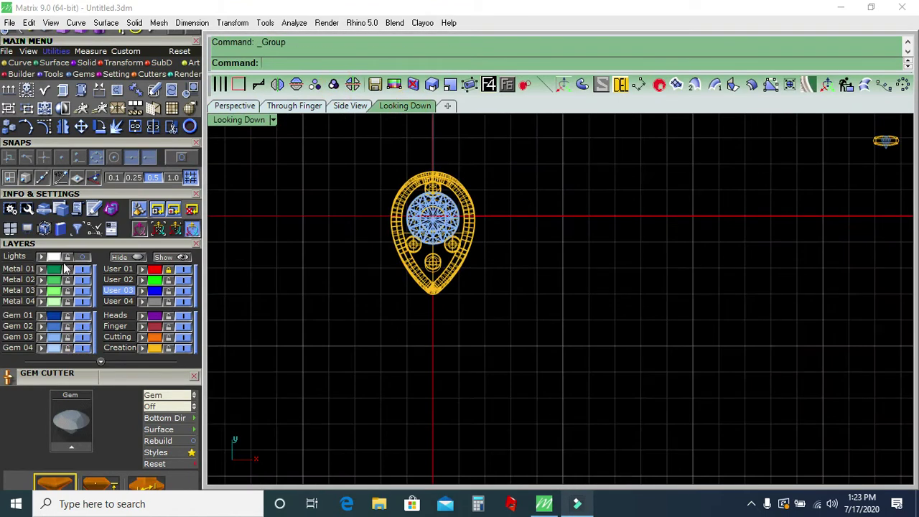
left_click(67, 257)
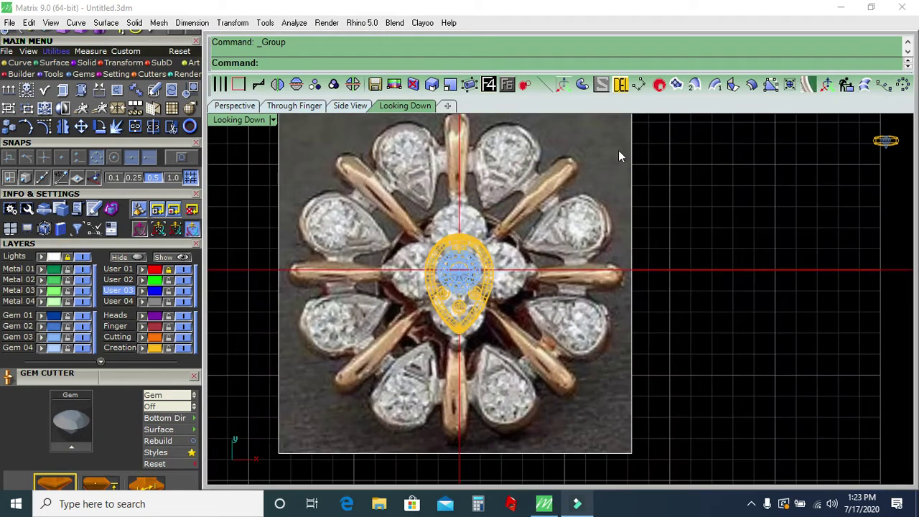
left_click(639, 85)
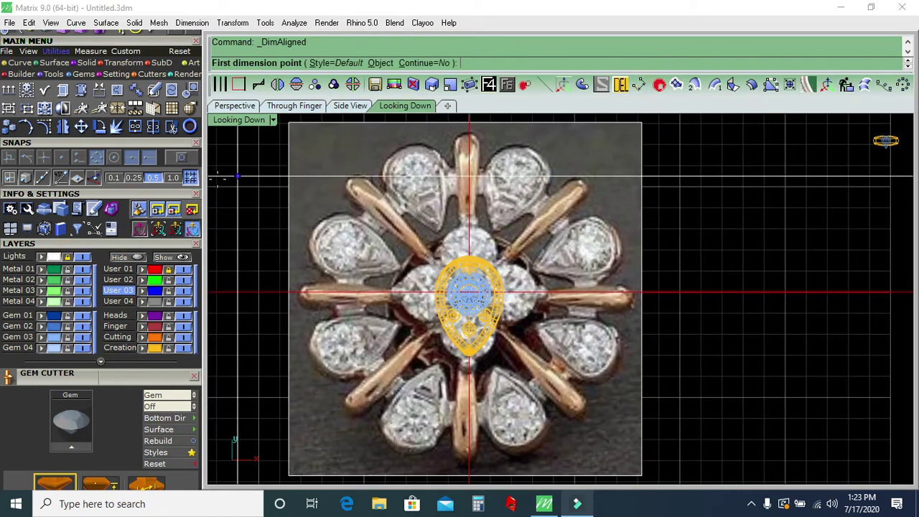
left_click(398, 147)
scroll(481, 297, "up", 3)
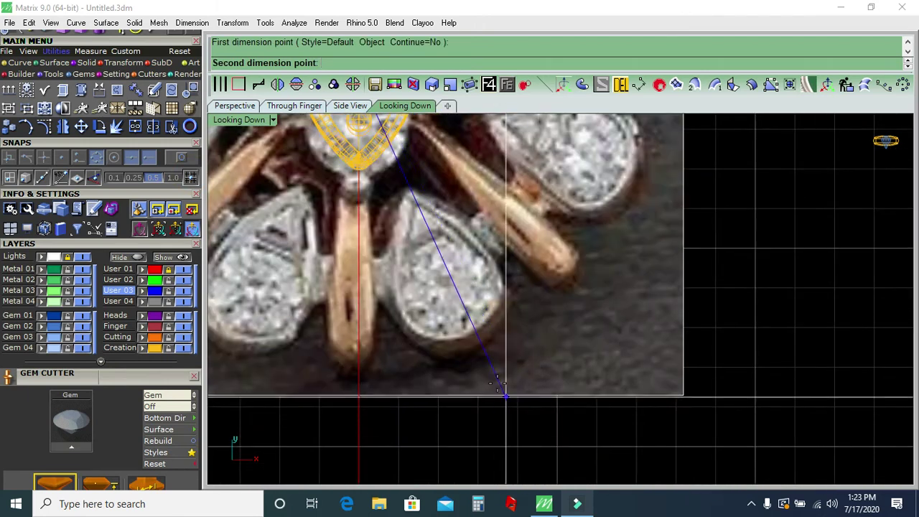
left_click(479, 352)
scroll(478, 351, "down", 3)
scroll(478, 352, "down", 1)
scroll(332, 404, "up", 2)
key("Escape")
left_click(84, 256)
left_click(20, 62)
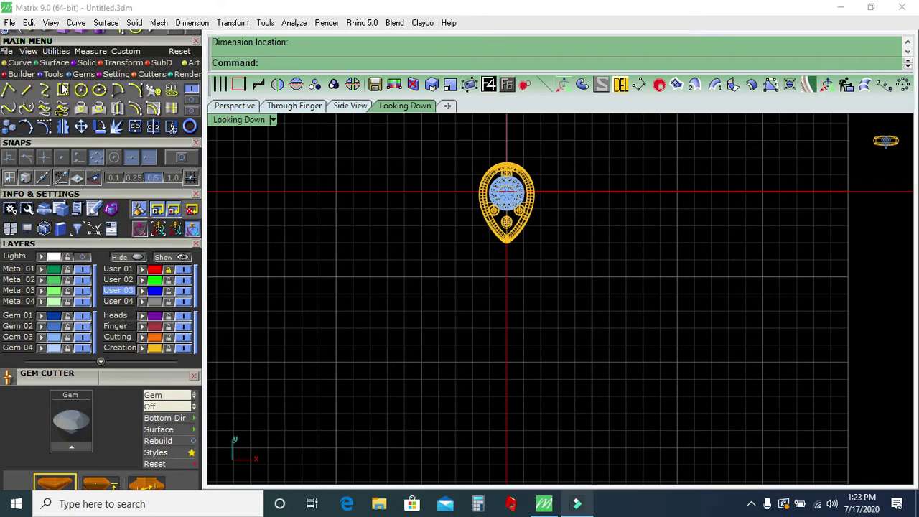
Draw a 15.8-diameter circle centred on the origin
left_click(81, 90)
left_click(489, 85)
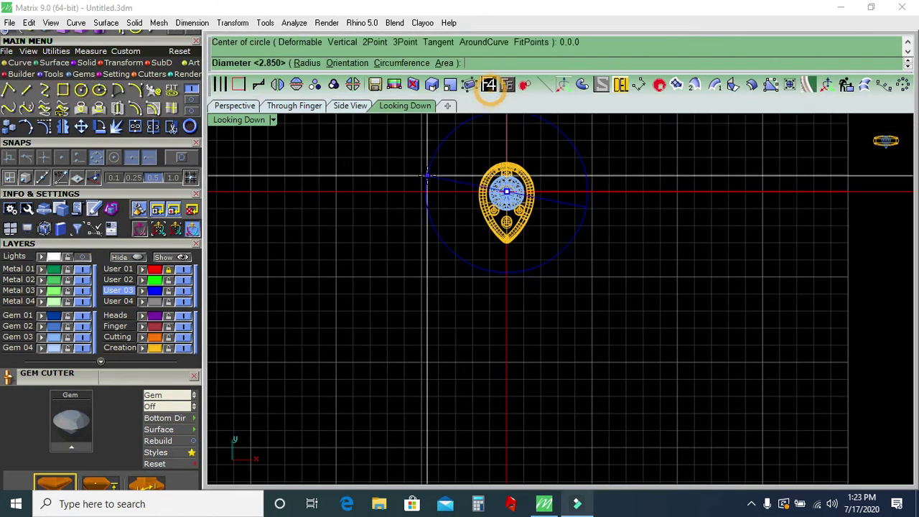
type("15.8")
left_click(427, 176)
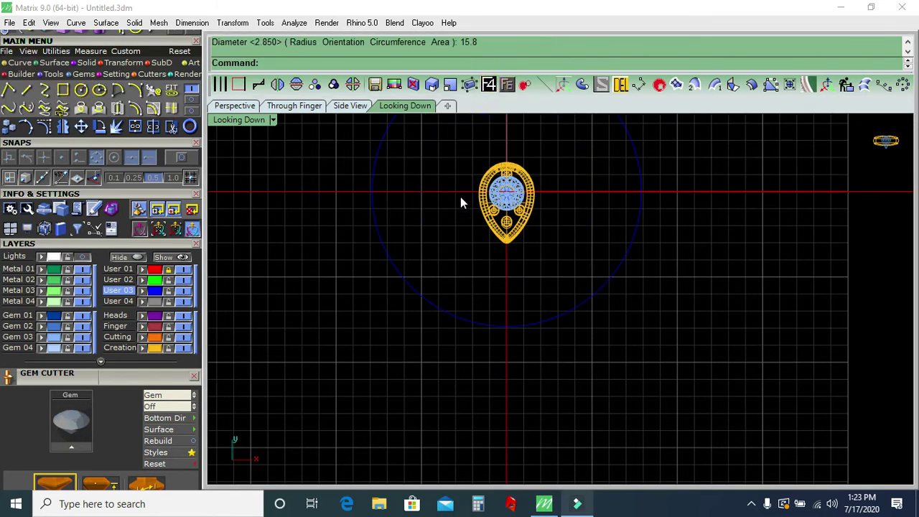
Move the pear setting up so it sits at the circle's top
left_click(510, 290)
left_click_drag(510, 291, 533, 209)
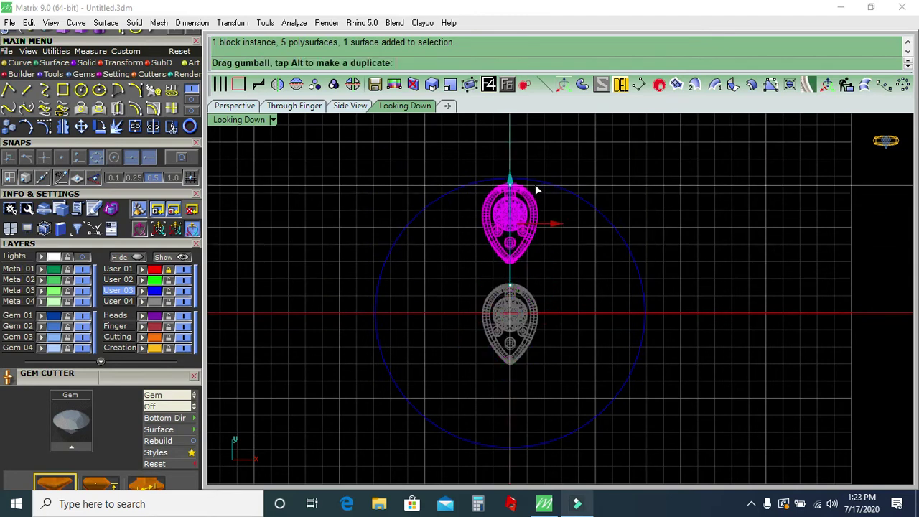
scroll(585, 278, "up", 3)
scroll(567, 297, "up", 3)
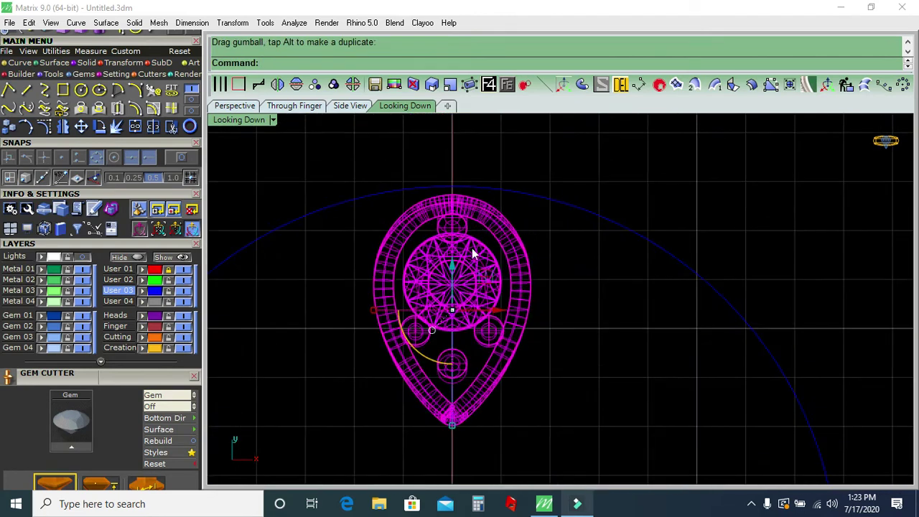
left_click_drag(454, 269, 454, 260)
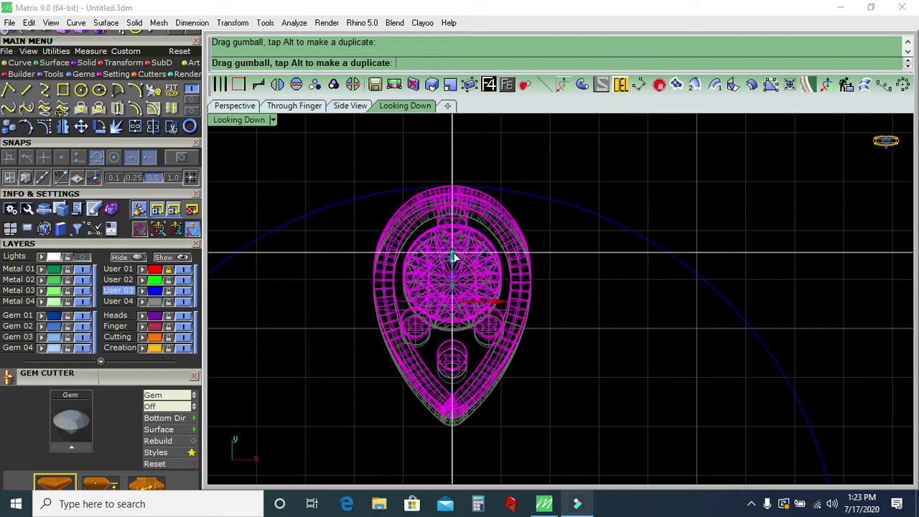
left_click(706, 288)
scroll(611, 216, "down", 2)
scroll(533, 174, "down", 2)
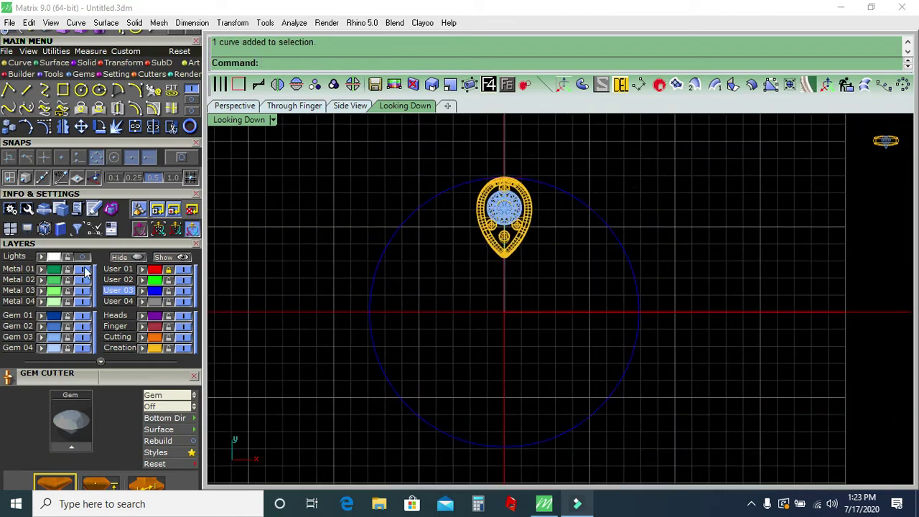
Polar-array the pear setting into 8 copies around 0,0,0 over 360°, then make User 02 current
left_click(85, 270)
right_click_drag(462, 314, 462, 292)
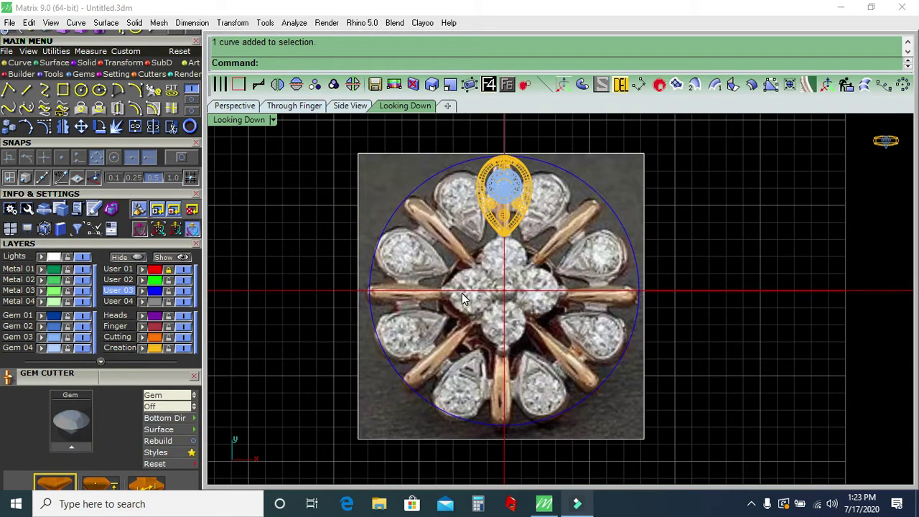
left_click(82, 253)
left_click(504, 188)
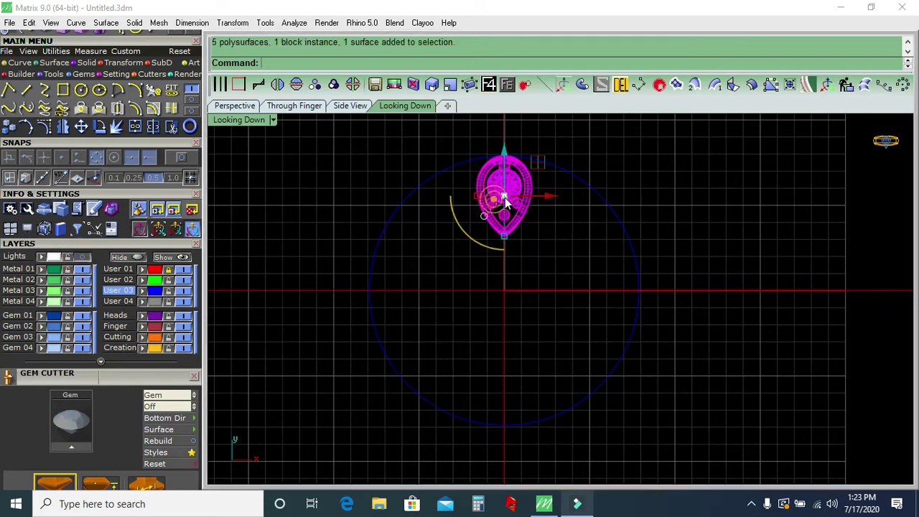
left_click(507, 85)
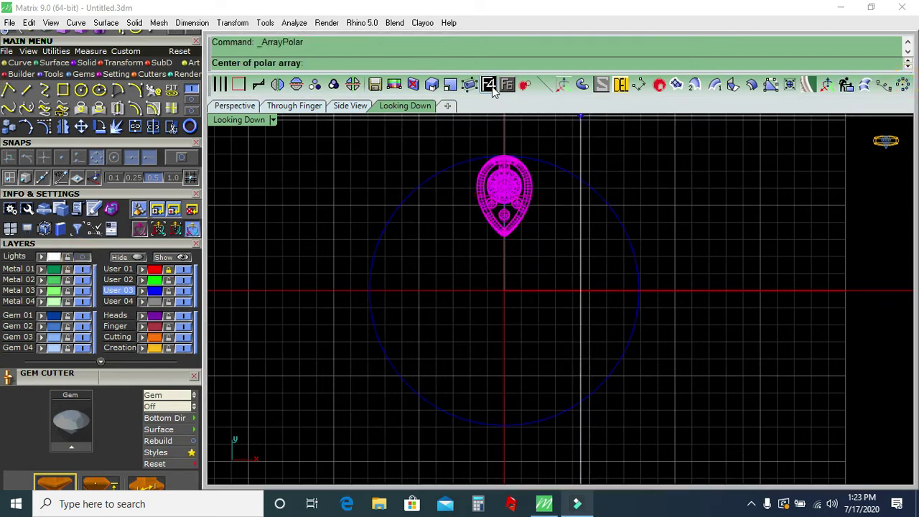
type("0,0,0")
key("Return")
key("Return")
key("Return")
key("Return")
left_click(718, 187)
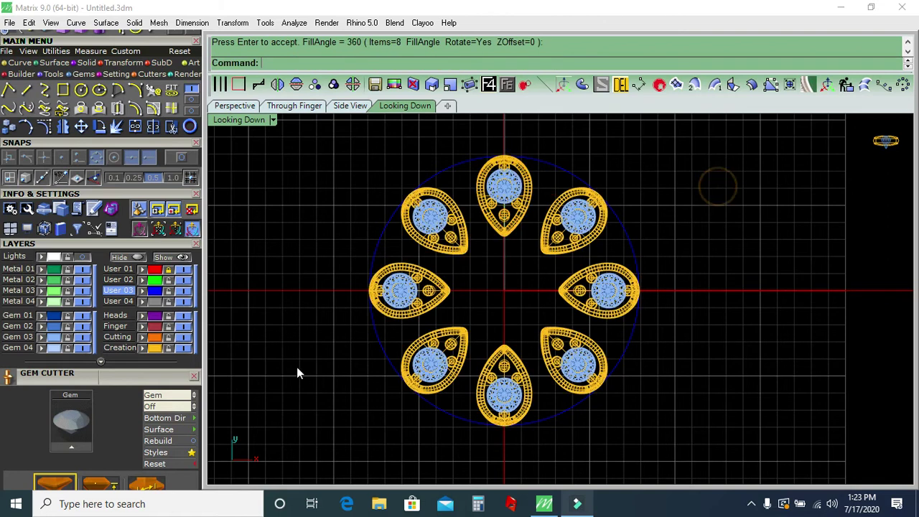
left_click(119, 280)
left_click(58, 177)
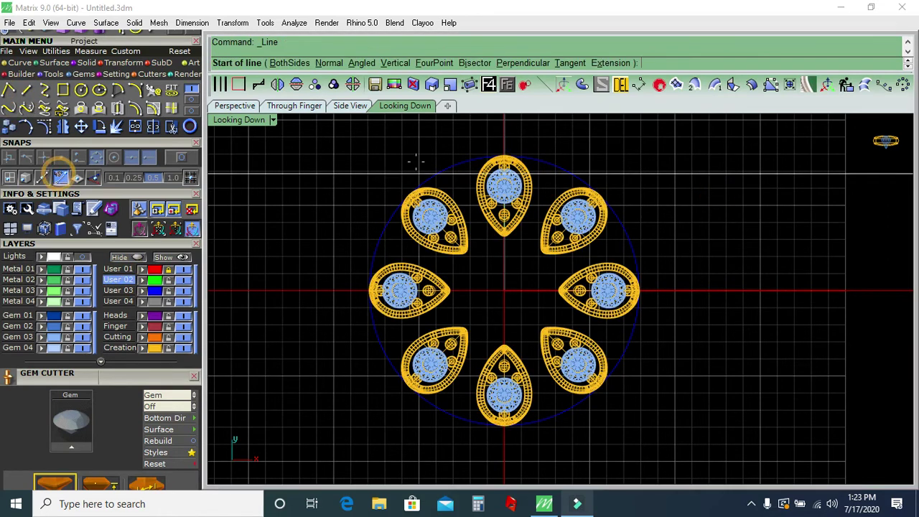
Draw a vertical line from the origin and polar-array it into 16 radial guide lines
left_click(504, 291)
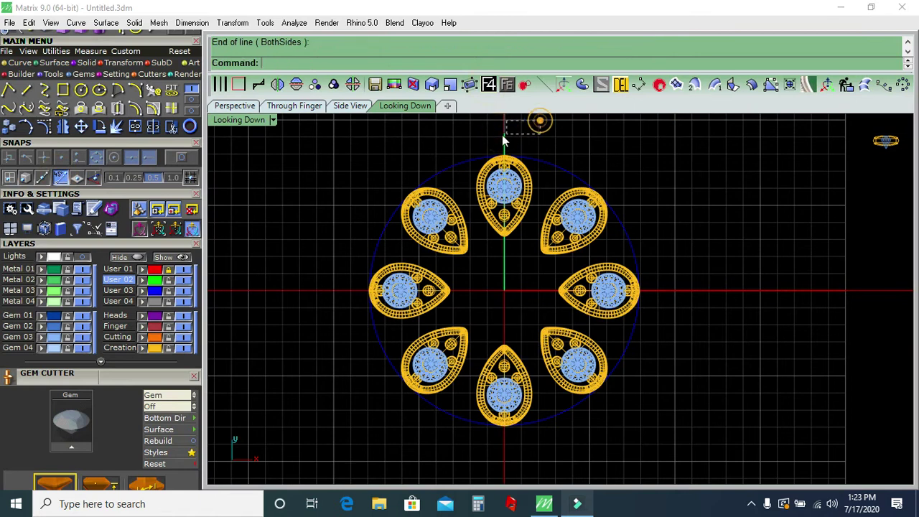
left_click(540, 119)
left_click(903, 84)
left_click(488, 84)
key("Return")
key("Return")
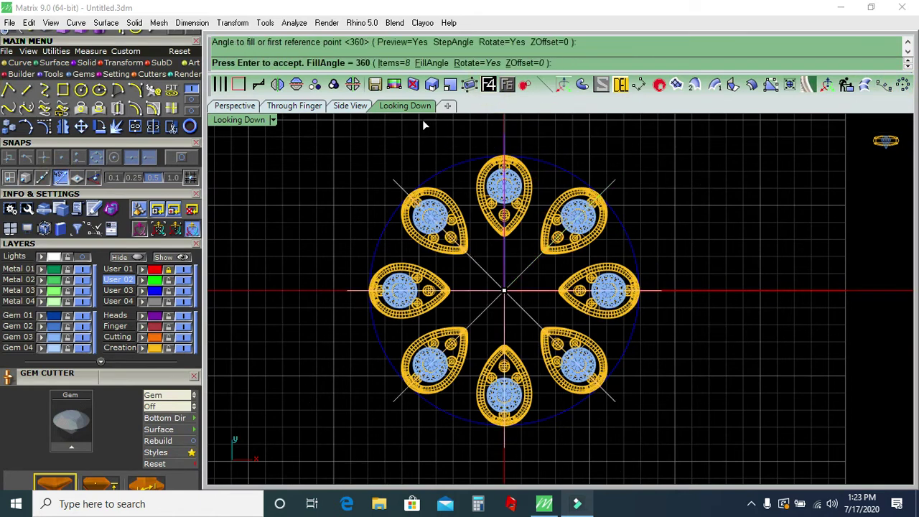
left_click(395, 62)
type("16")
key("Return")
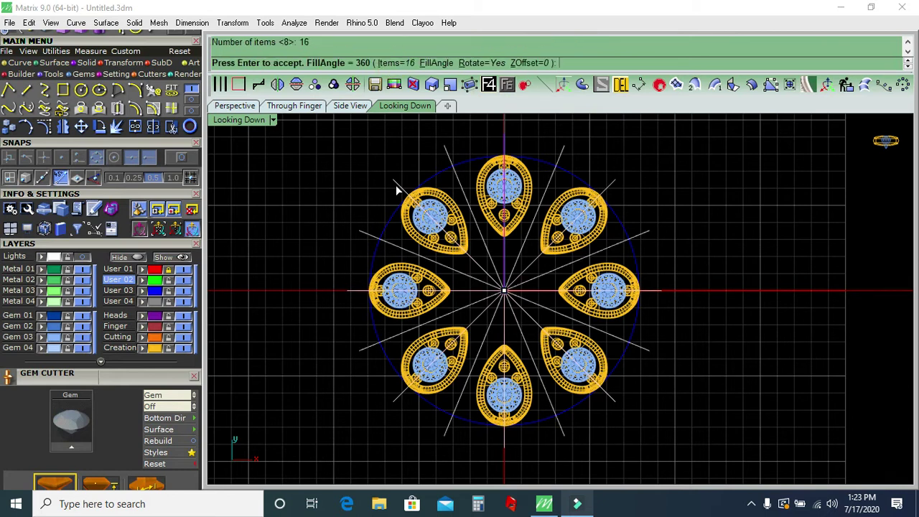
key("Return")
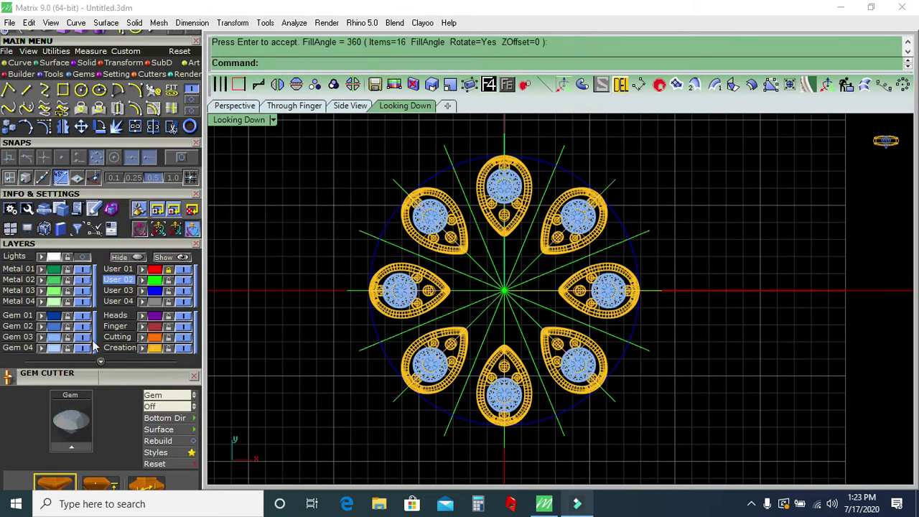
Rotate the eight pear settings about the origin onto the neighbouring spoke
left_click(62, 337)
left_click(156, 350)
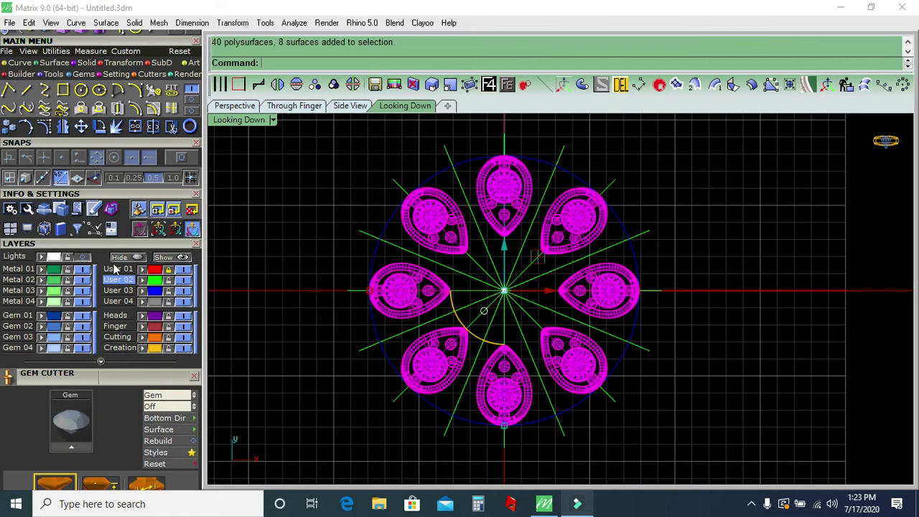
left_click(99, 126)
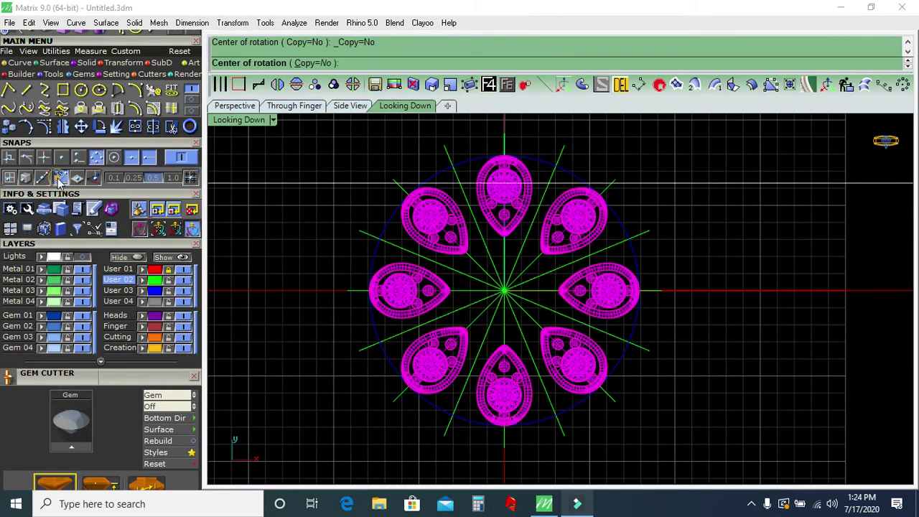
left_click(505, 291)
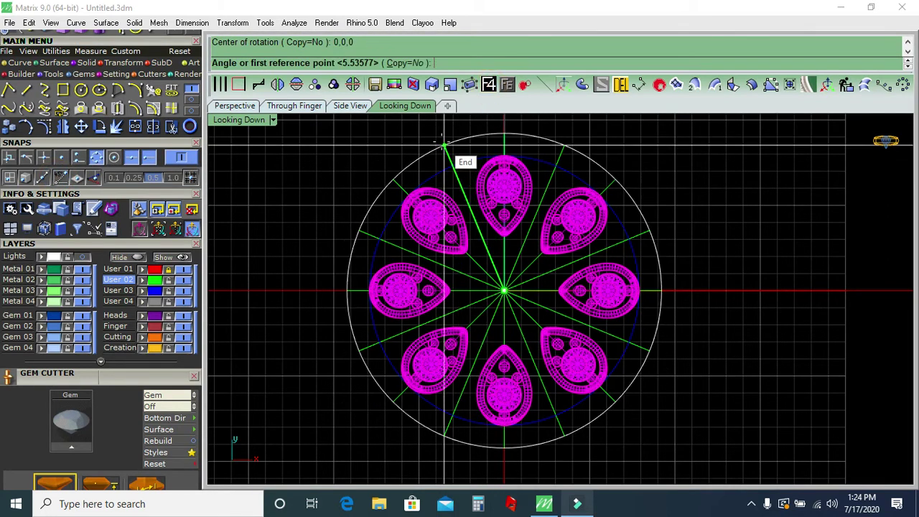
left_click(444, 145)
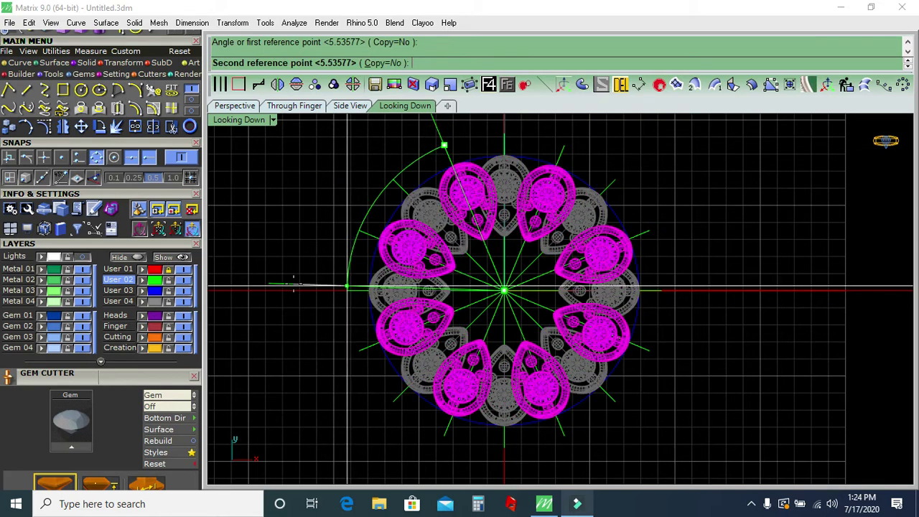
left_click(294, 286)
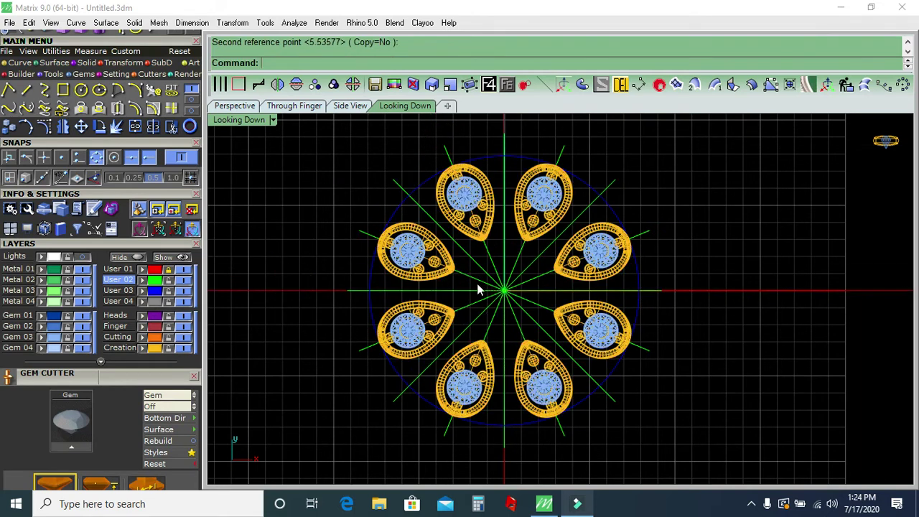
scroll(471, 291, "up", 2)
left_click_drag(550, 251, 496, 319)
Delete the 16 guide lines, show the ring reference photo, and reveal the four-stone centre
left_click(620, 85)
scroll(495, 187, "down", 3)
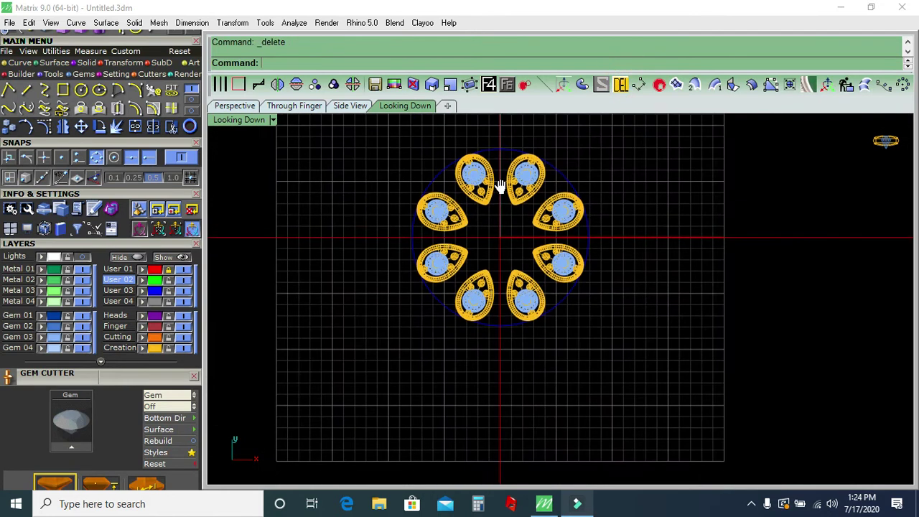
left_click(65, 258)
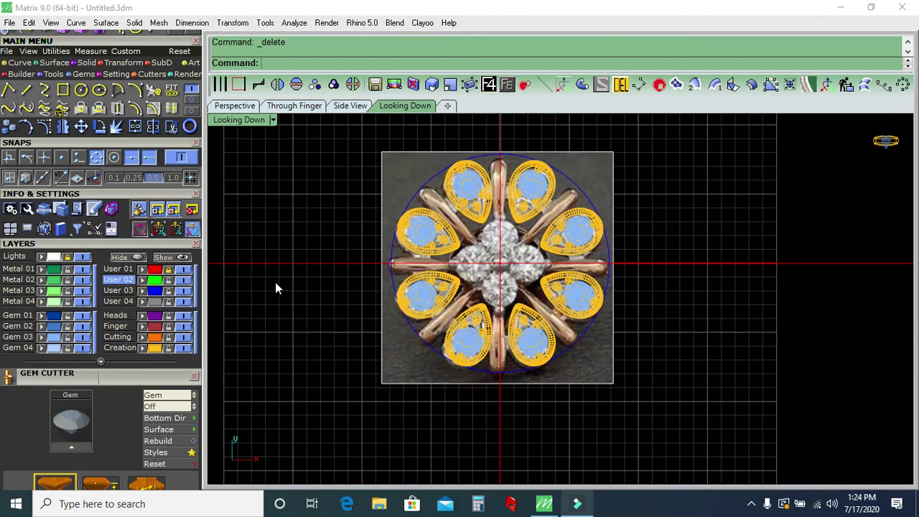
left_click(174, 260)
left_click(142, 349)
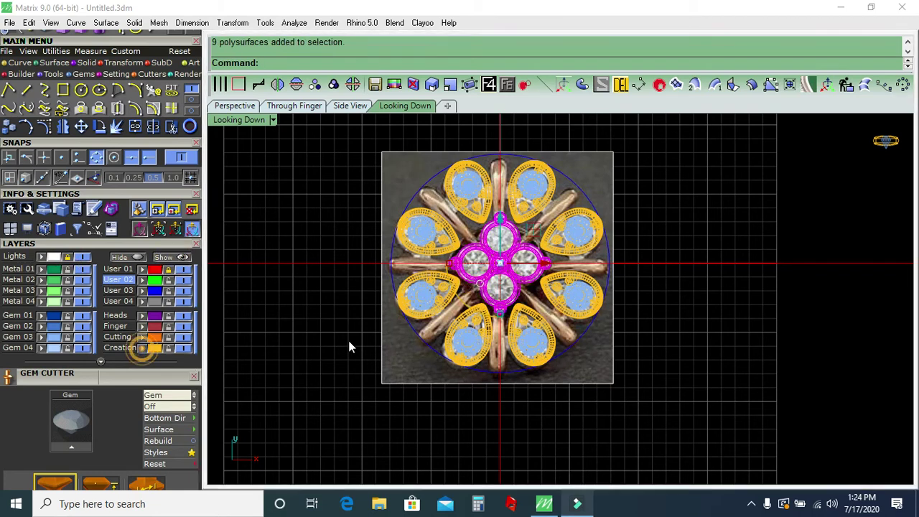
left_click(263, 350)
Centre the ring in view and hide the metal head and gem outline layers
scroll(492, 262, "up", 3)
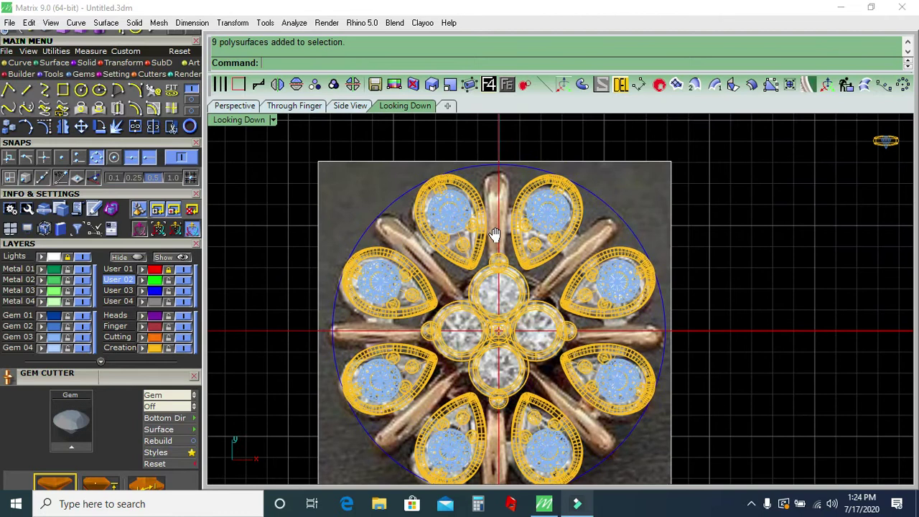
scroll(404, 292, "up", 3)
right_click_drag(404, 294, 457, 293)
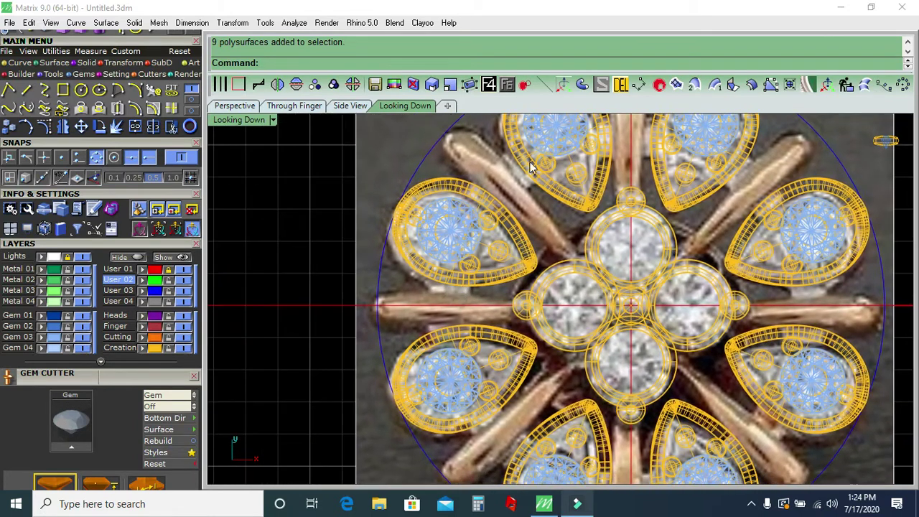
left_click(183, 348)
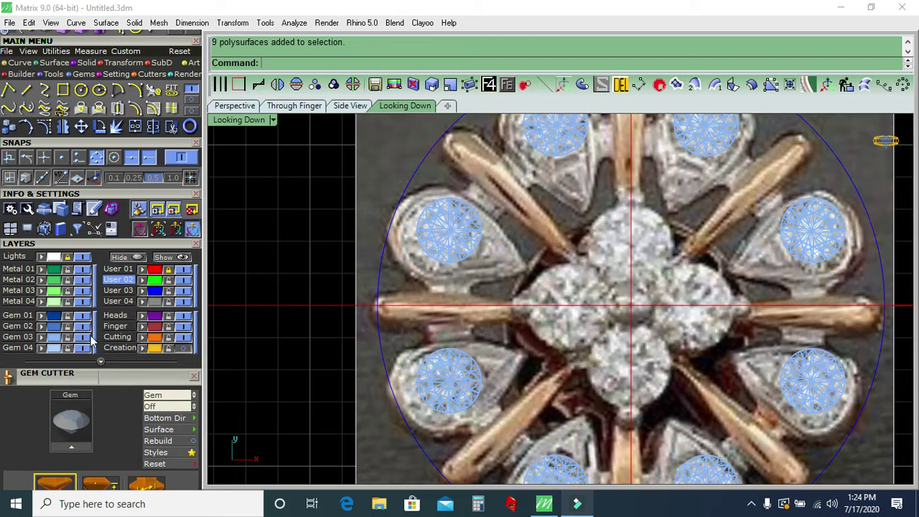
left_click(83, 337)
left_click(25, 89)
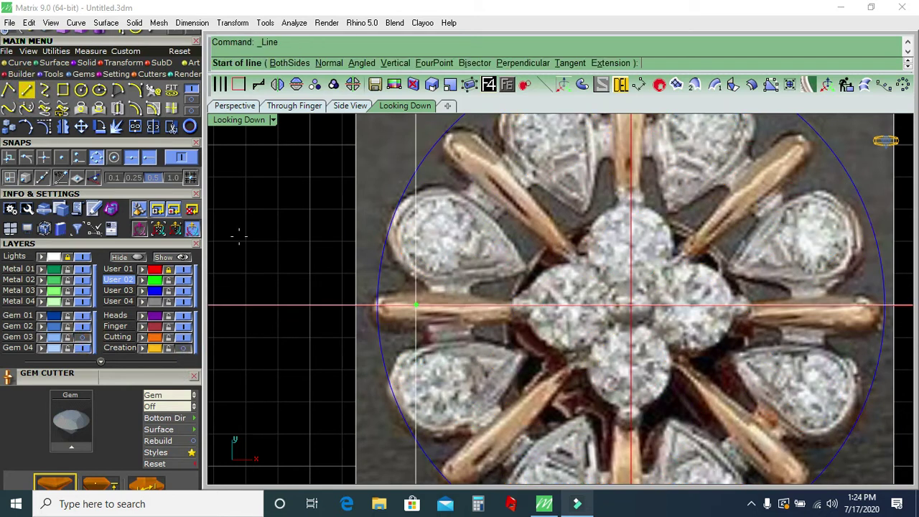
Draw a line along the left spoke from its outer end to the centre stones
left_click(376, 305)
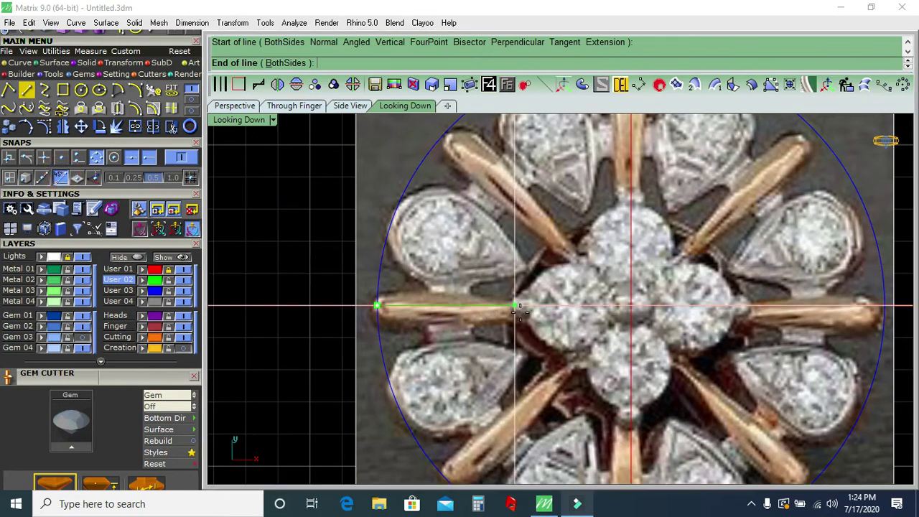
left_click(522, 308)
right_click_drag(513, 252, 521, 263)
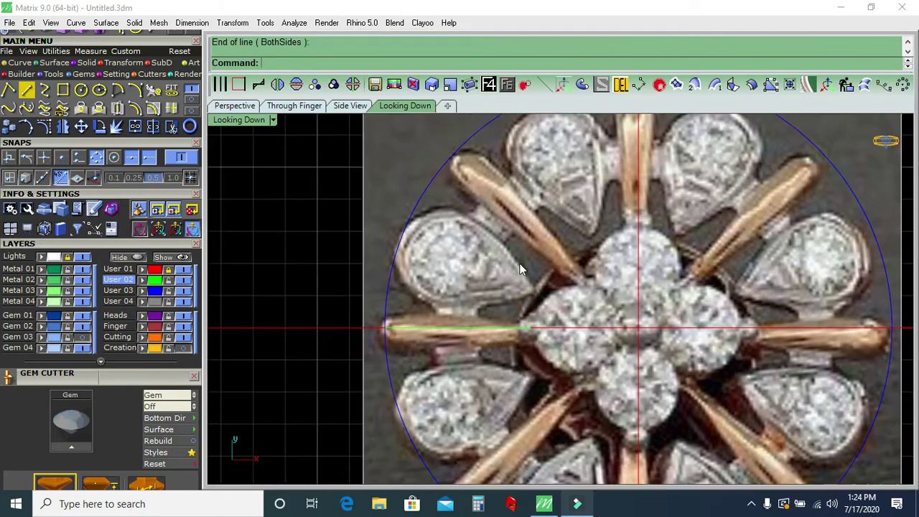
Measure the spoke's width with aligned dimensions: 1.40 at the rim, 0.73 inward
left_click(638, 84)
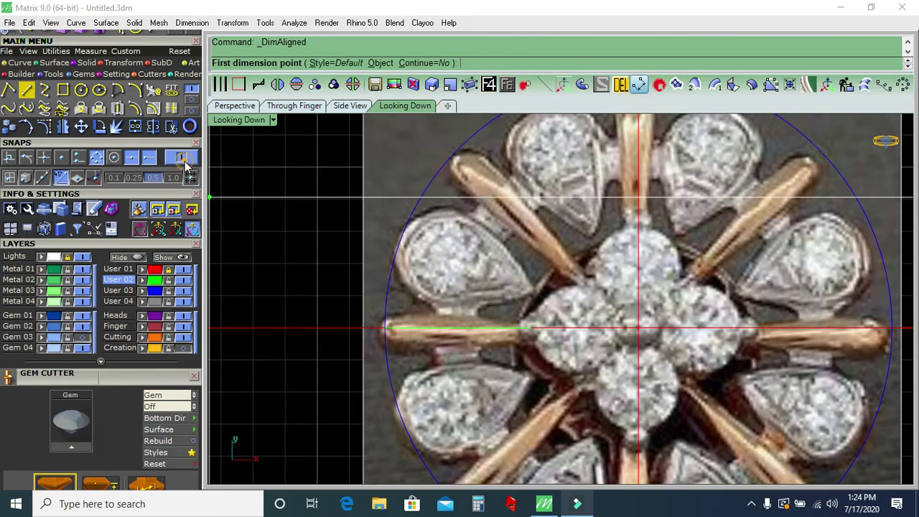
left_click(452, 182)
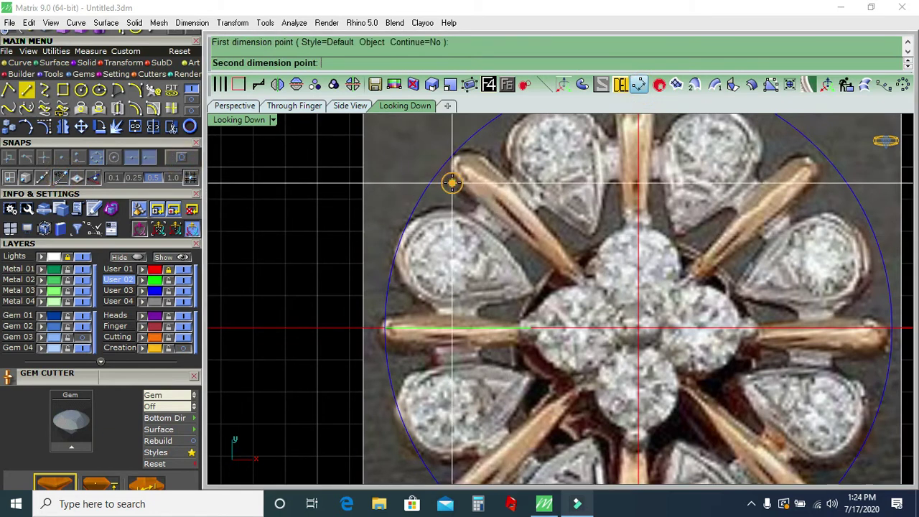
left_click(487, 158)
left_click(410, 140)
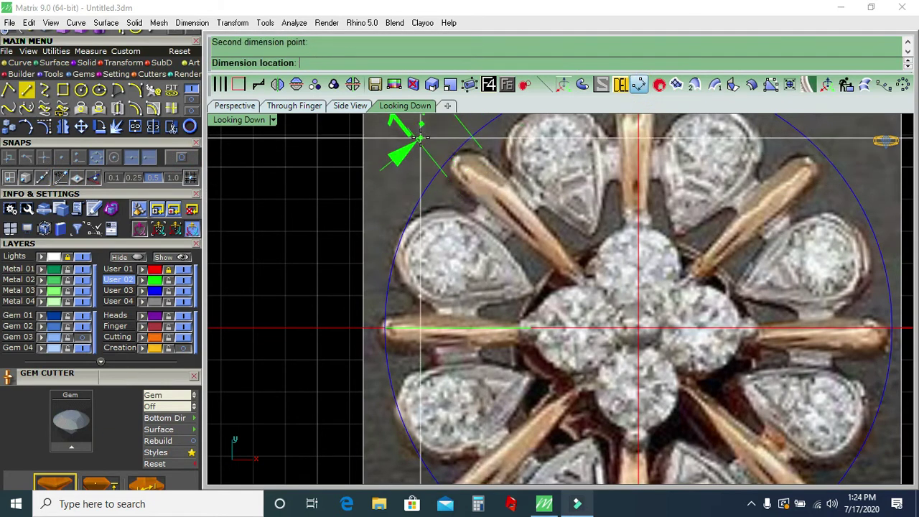
right_click(587, 297)
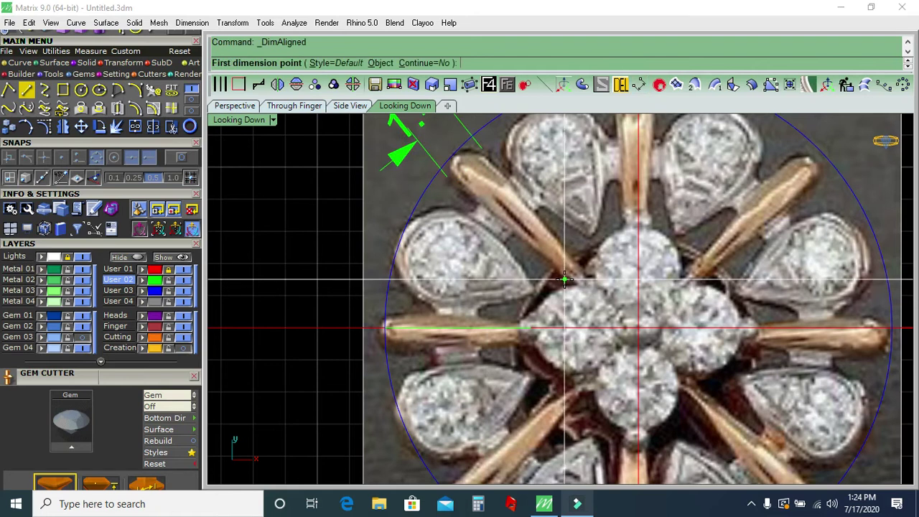
left_click(564, 280)
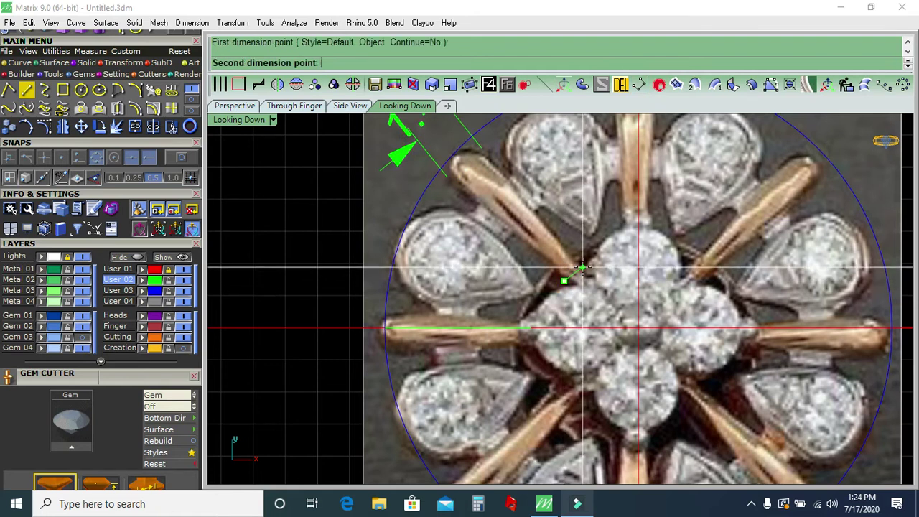
left_click(583, 267)
left_click(628, 318)
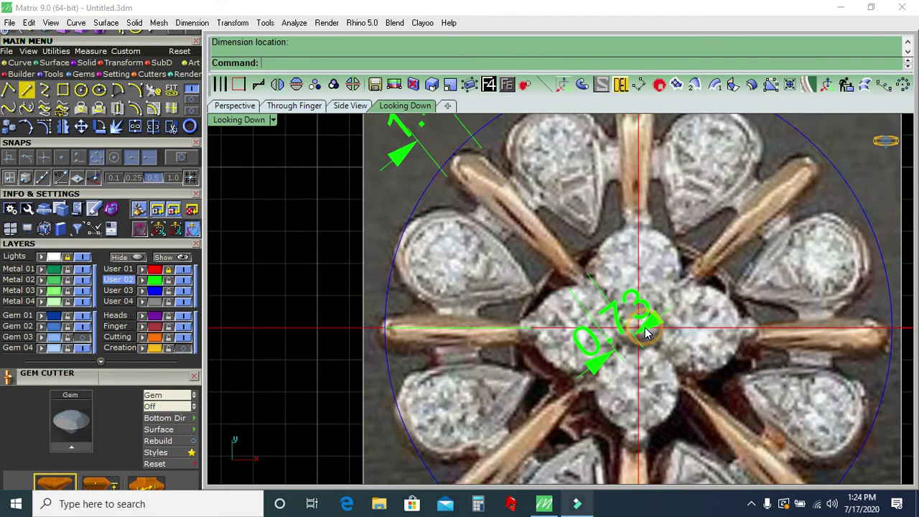
left_click(645, 329)
Delete both width dimensions and select the traced spoke line
scroll(555, 338, "down", 3)
left_click(621, 84)
right_click_drag(442, 274, 448, 250)
left_click(470, 171)
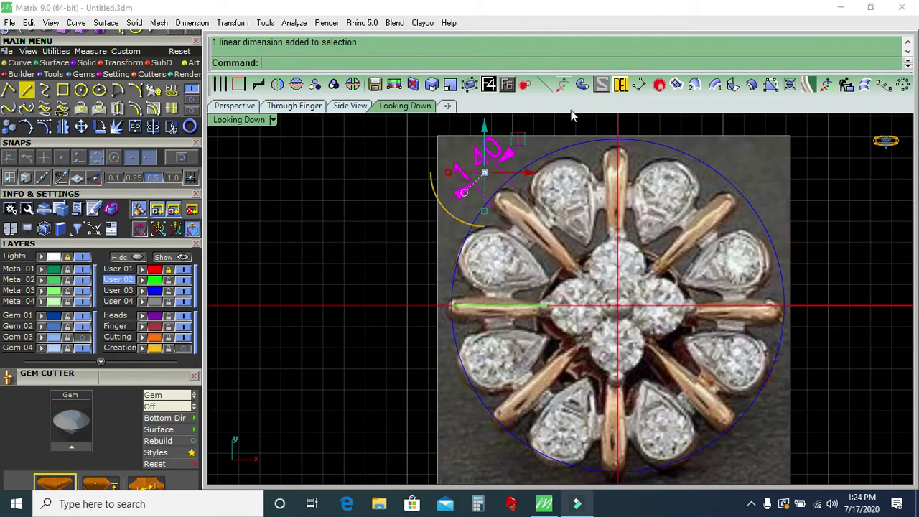
left_click(621, 84)
scroll(481, 349, "up", 3)
left_click(481, 284)
left_click(584, 87)
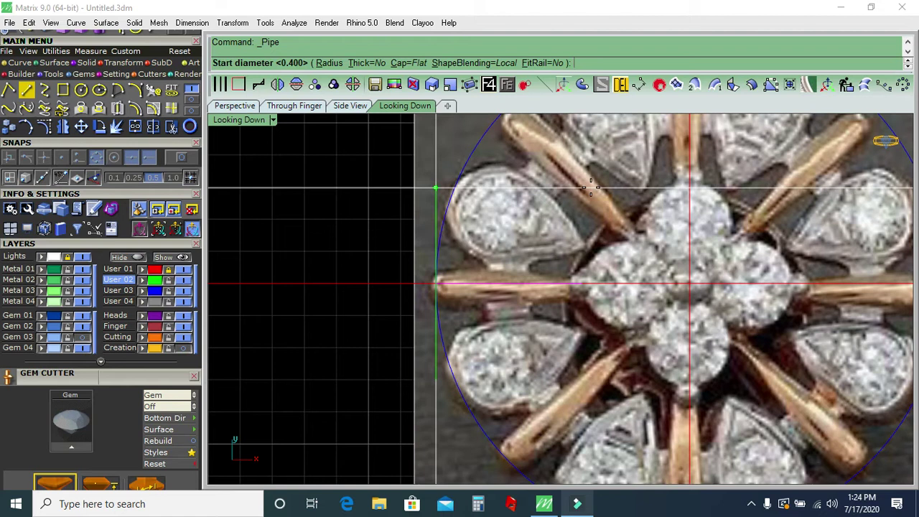
type("1.4")
Replace the first pipe with a round-capped tube tapering from 1.2 to 0.8 along the spoke
key("Return")
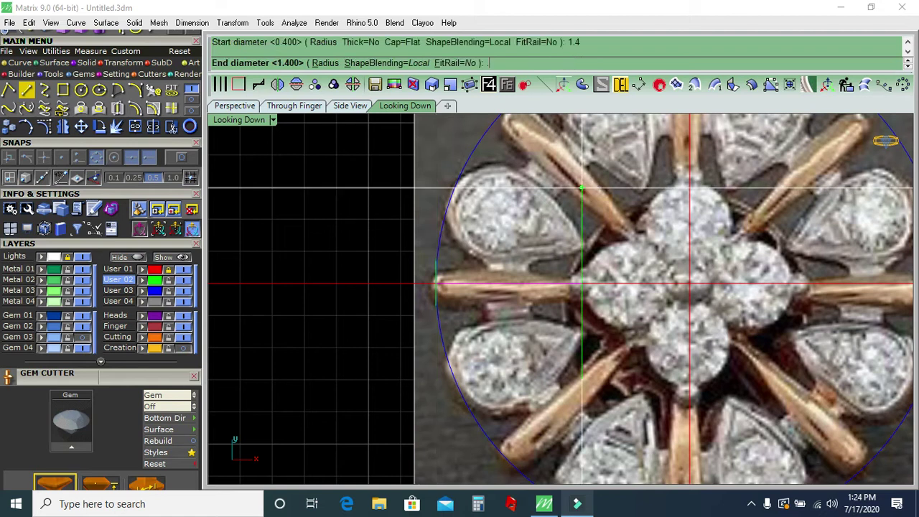
type("8")
key("Return")
key("Return")
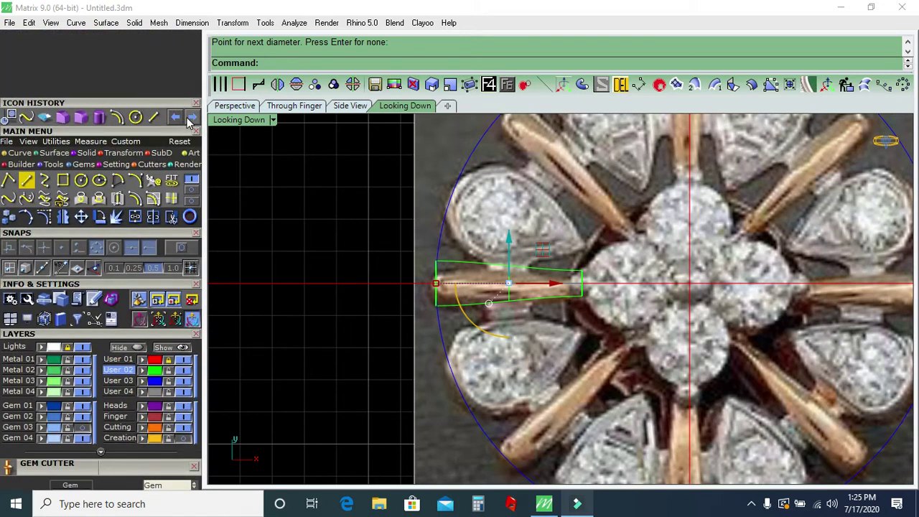
left_click(181, 119)
left_click(181, 119)
left_click(411, 63)
left_click(324, 62)
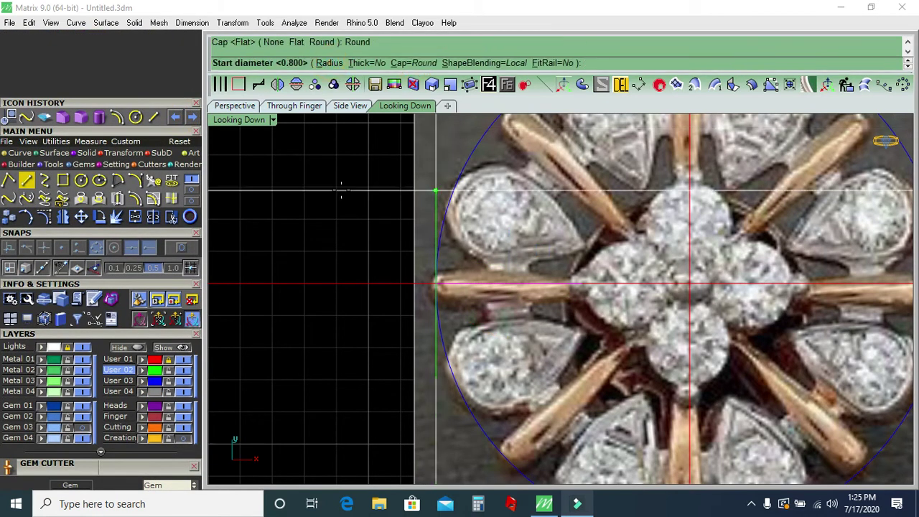
type("1.2")
key("Return")
type(".8")
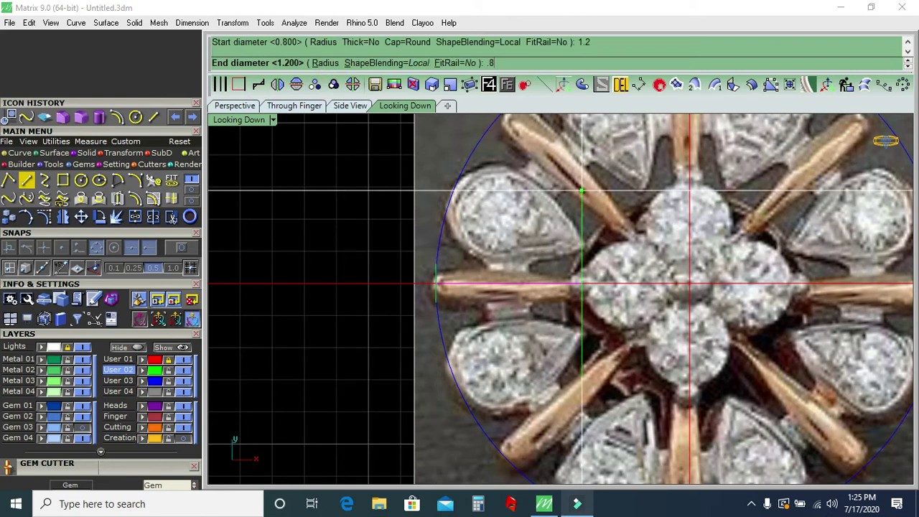
key("Return")
key("Return")
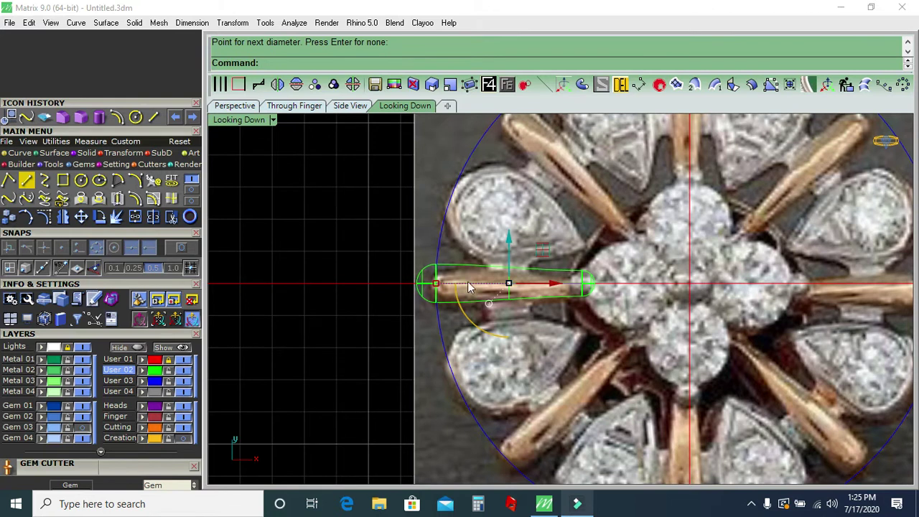
Show the tube's control points and inspect its end points
left_click(62, 217)
mouse_move(385, 351)
left_mouse_down()
mouse_move(443, 263)
mouse_move(501, 289)
left_mouse_up()
key("Escape")
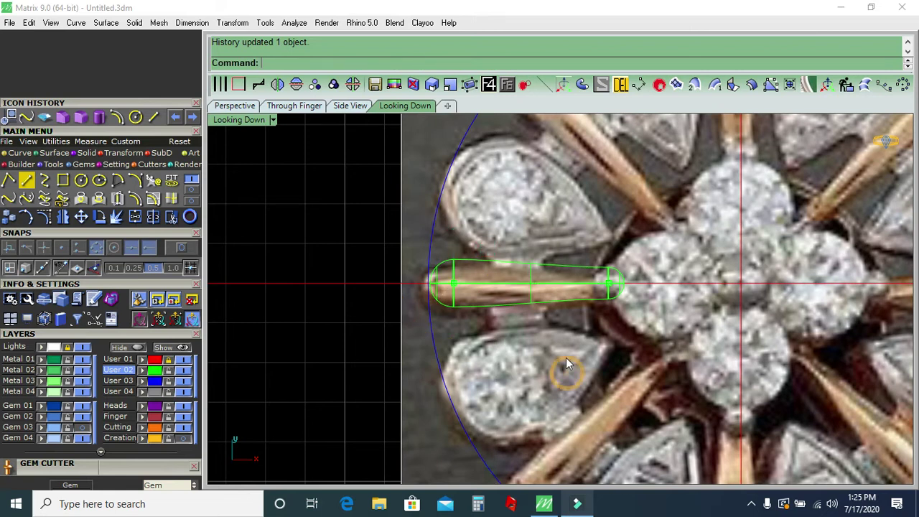
scroll(566, 357, "down", 2)
scroll(578, 313, "down", 1)
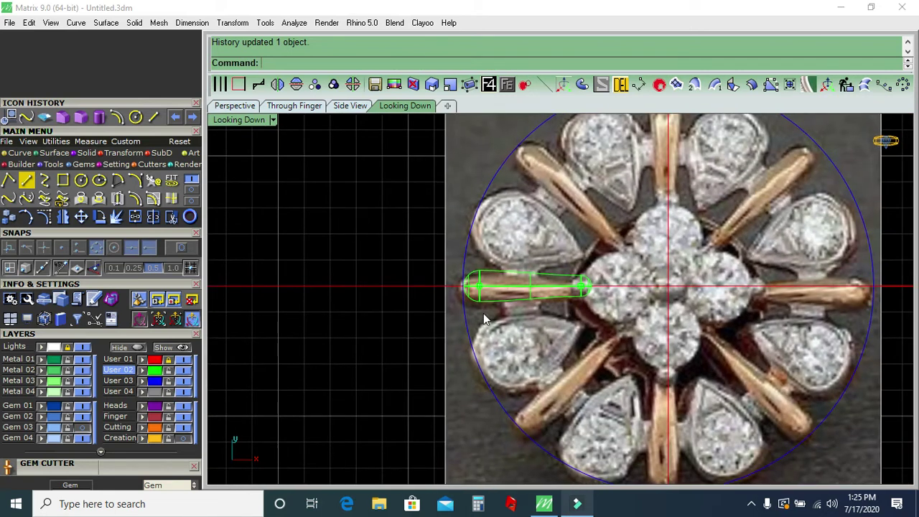
scroll(483, 314, "up", 1)
Rebuild the spoke's centre curve and hide the reference photo
left_click_drag(411, 307, 527, 268)
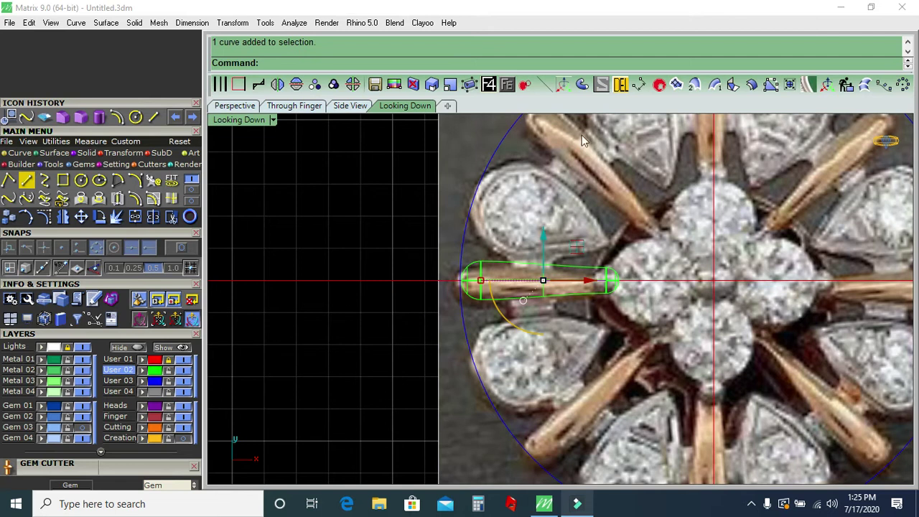
left_click(846, 84)
double_click(768, 181)
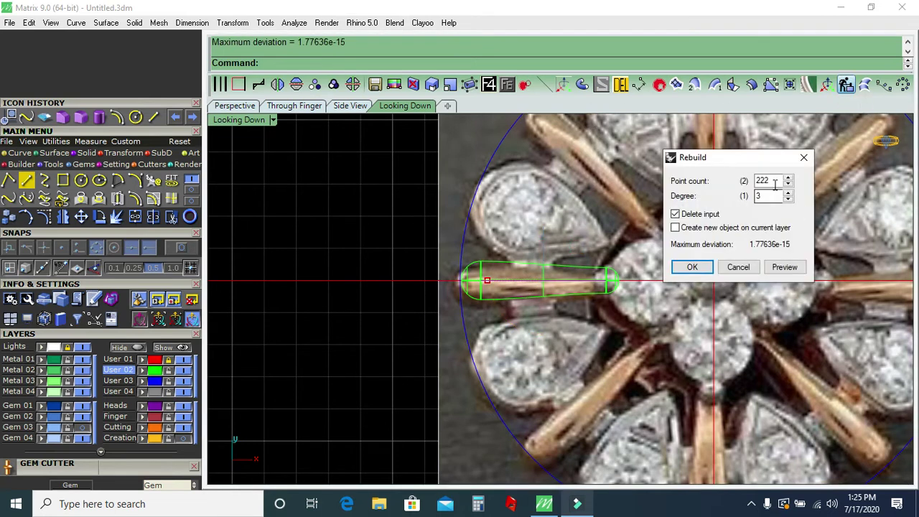
key("Return")
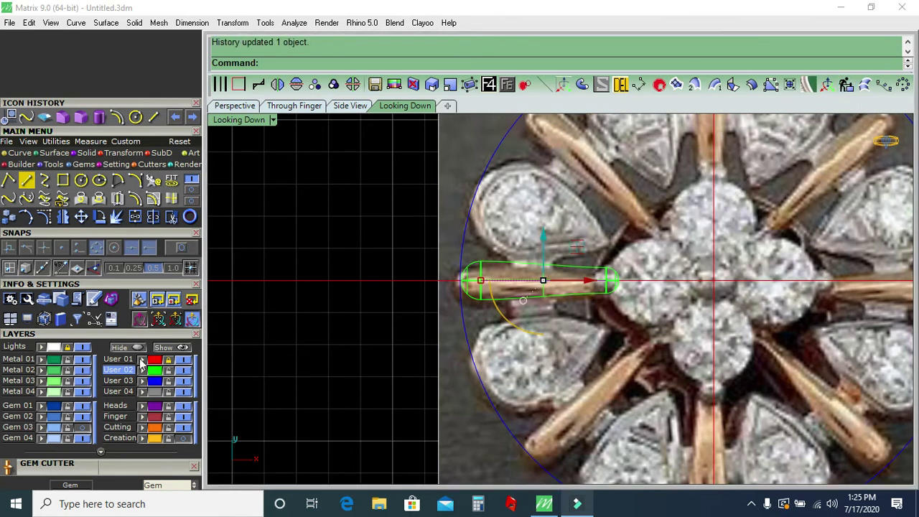
left_click(81, 351)
left_click(43, 215)
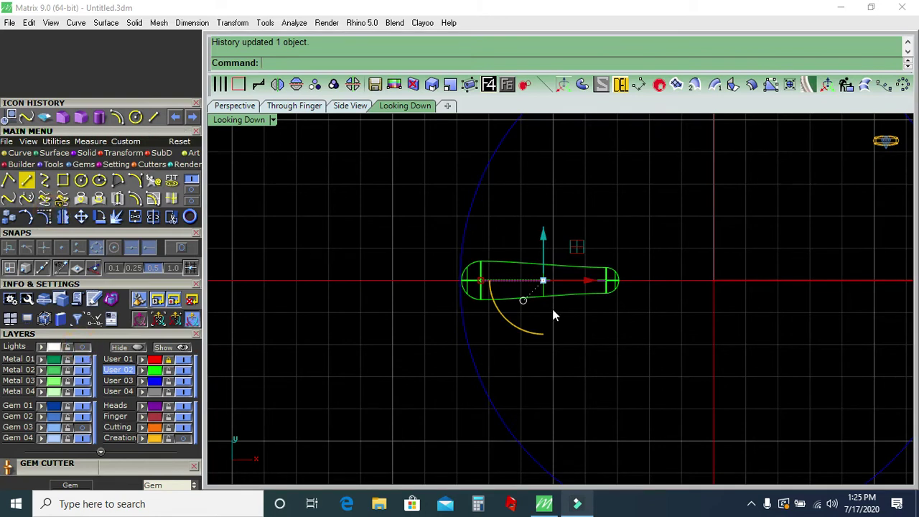
Raise the spoke tube's middle points with 0.1 snap so it arches upward
left_click_drag(503, 347, 589, 213)
left_click(237, 107)
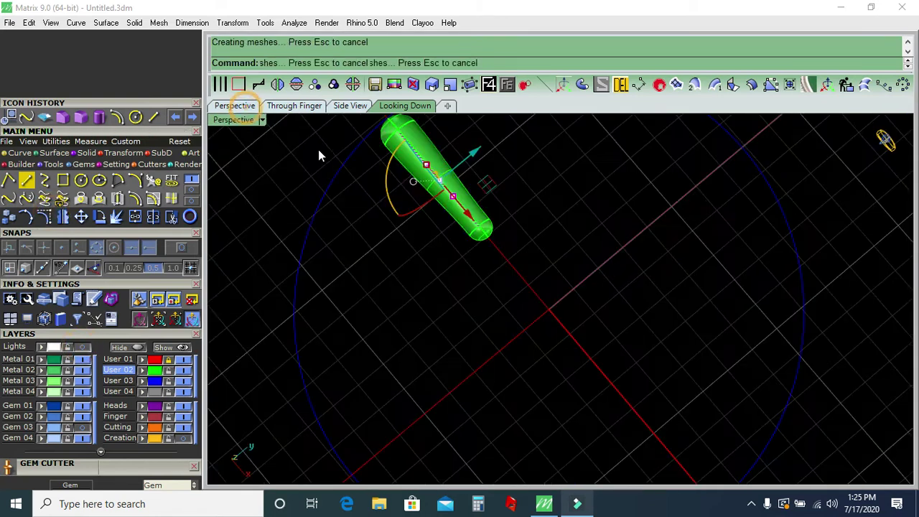
mouse_move(433, 242)
right_mouse_down()
mouse_move(493, 180)
mouse_move(310, 314)
right_mouse_up()
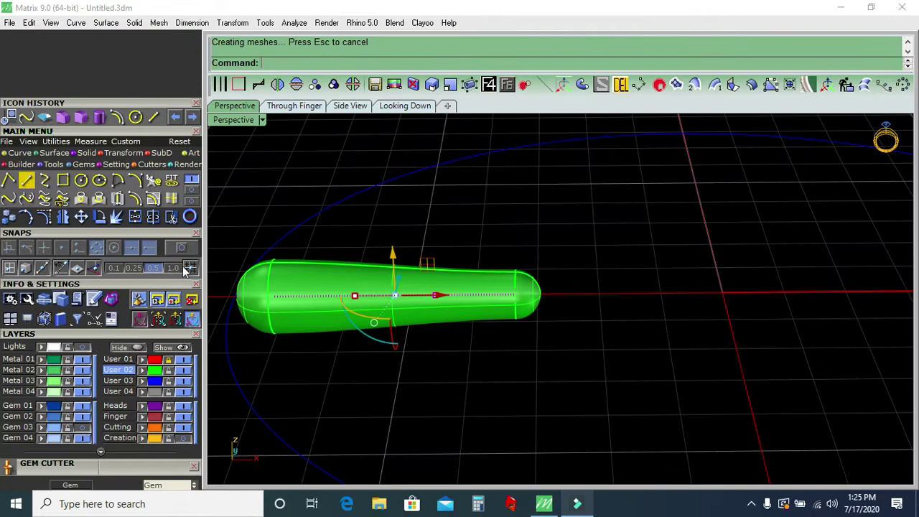
mouse_move(393, 270)
left_mouse_down()
mouse_move(390, 214)
mouse_move(389, 247)
left_mouse_up()
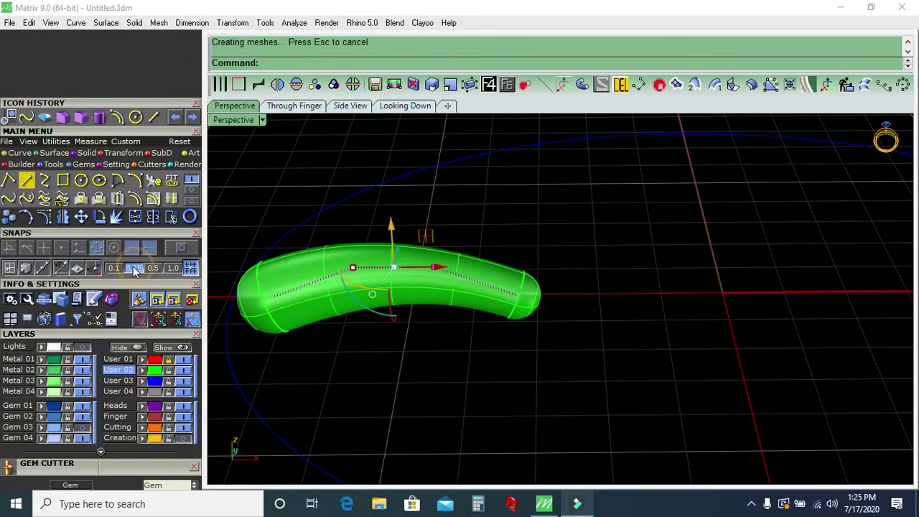
left_click(115, 268)
left_click_drag(390, 229, 392, 236)
left_click(474, 213)
Delete the spoke's guide curve and show the gold Creation layer settings
scroll(474, 213, "down", 3)
mouse_move(499, 258)
right_mouse_down()
mouse_move(552, 263)
mouse_move(513, 371)
mouse_move(509, 318)
mouse_move(449, 362)
right_mouse_up()
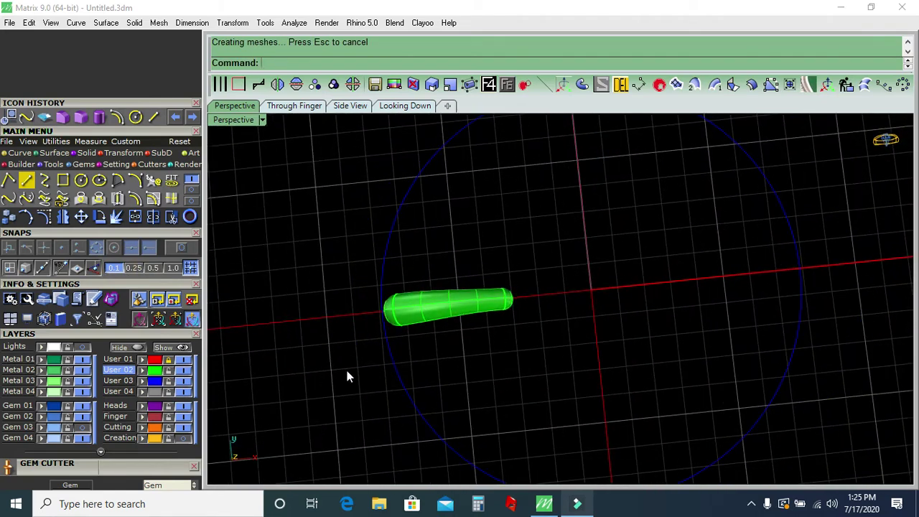
left_click_drag(330, 372, 636, 217)
left_click(501, 321, "ctrl")
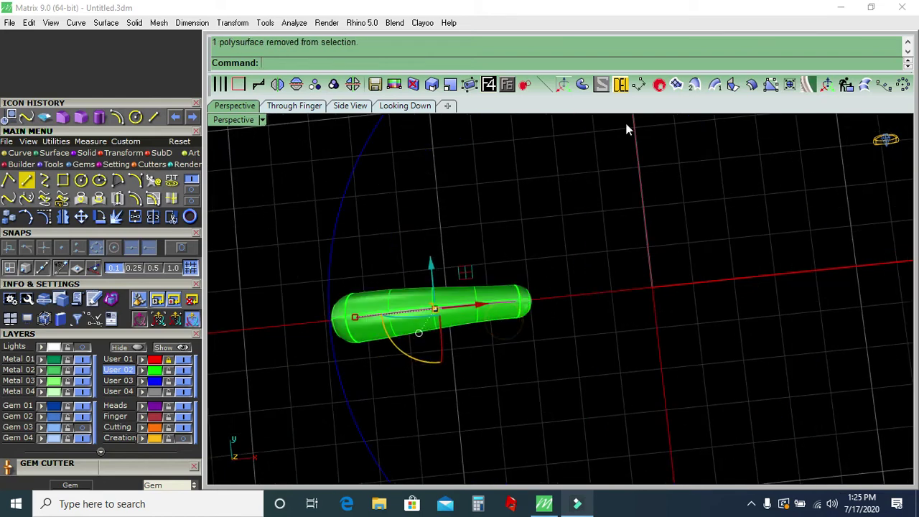
left_click(621, 85)
left_click(182, 439)
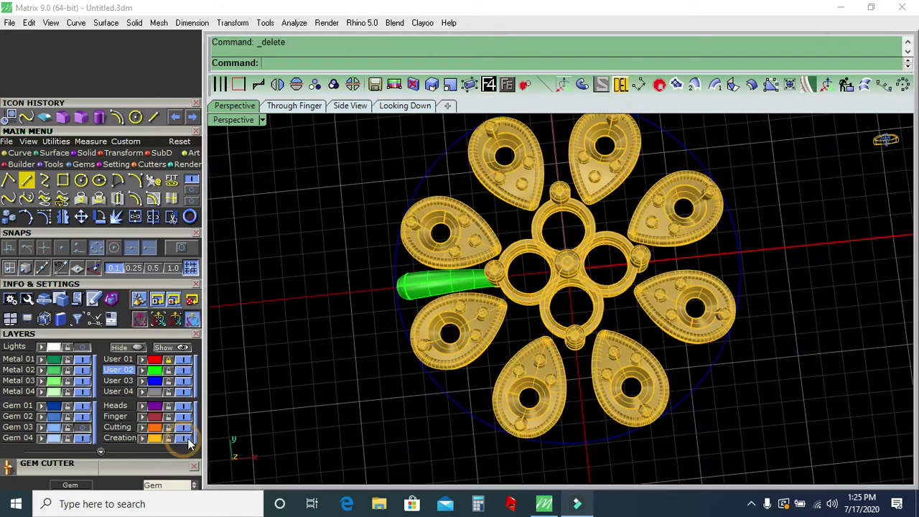
Try a 16-copy polar array of the spoke around the origin, then undo it
mouse_move(525, 402)
right_mouse_down()
mouse_move(526, 307)
mouse_move(438, 425)
mouse_move(438, 389)
right_mouse_up()
left_click(438, 389)
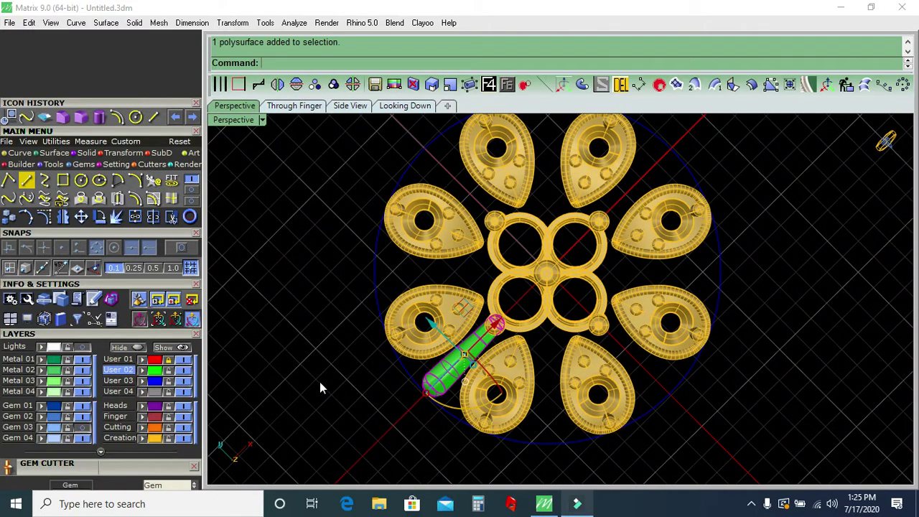
key("Escape")
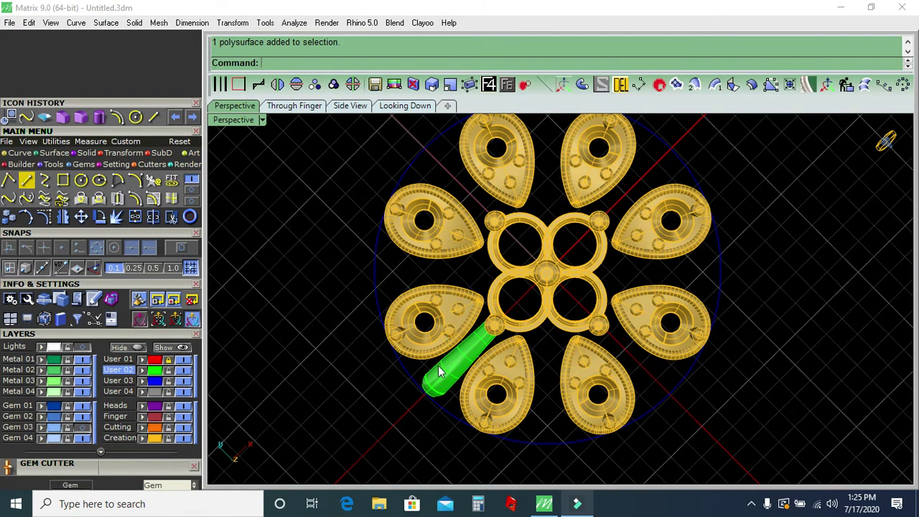
left_click(903, 85)
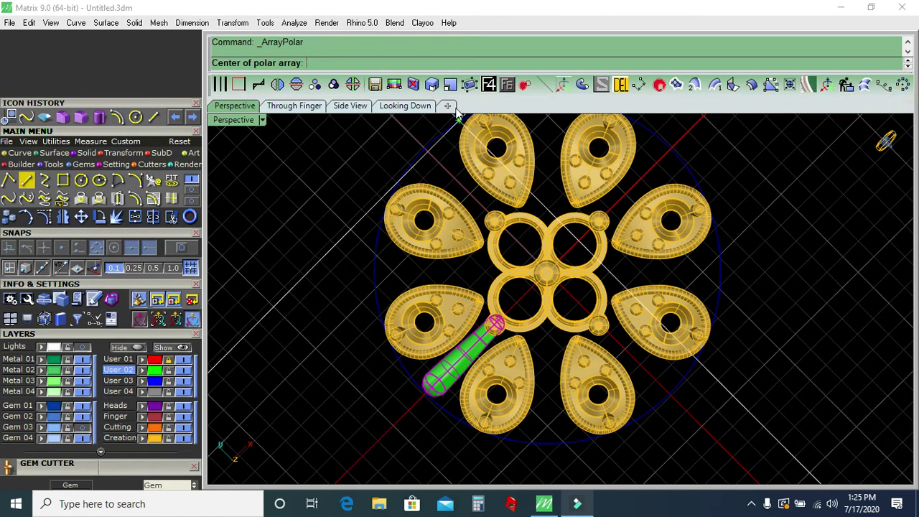
type("0")
key("Return")
type("16")
key("Return")
right_click(341, 274)
key("ctrl+z")
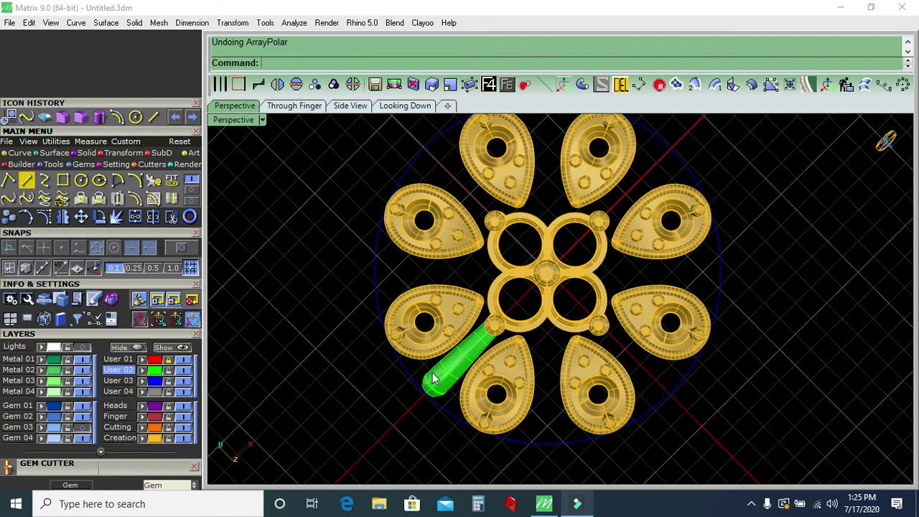
Polar-array the spoke eight times around the origin
left_click(433, 379)
key("Return")
type("0")
key("Return")
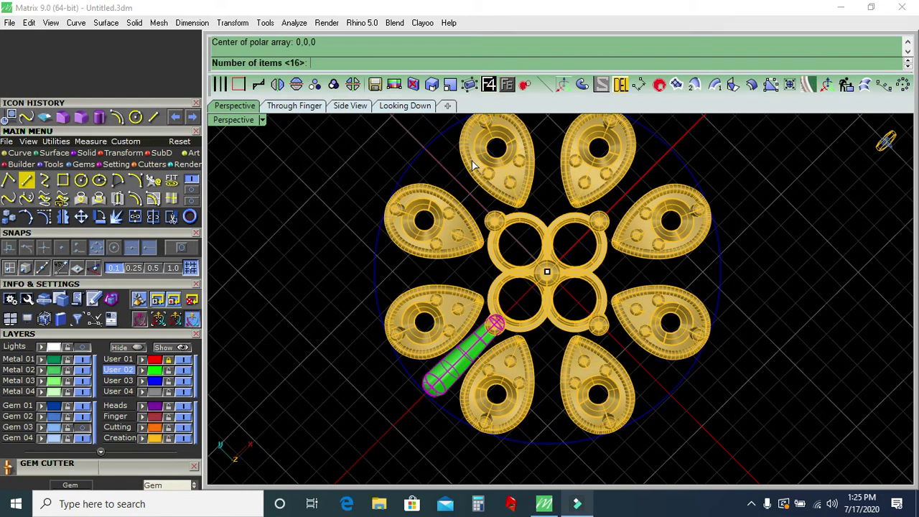
type("8")
key("Return")
key("Return")
key("Return")
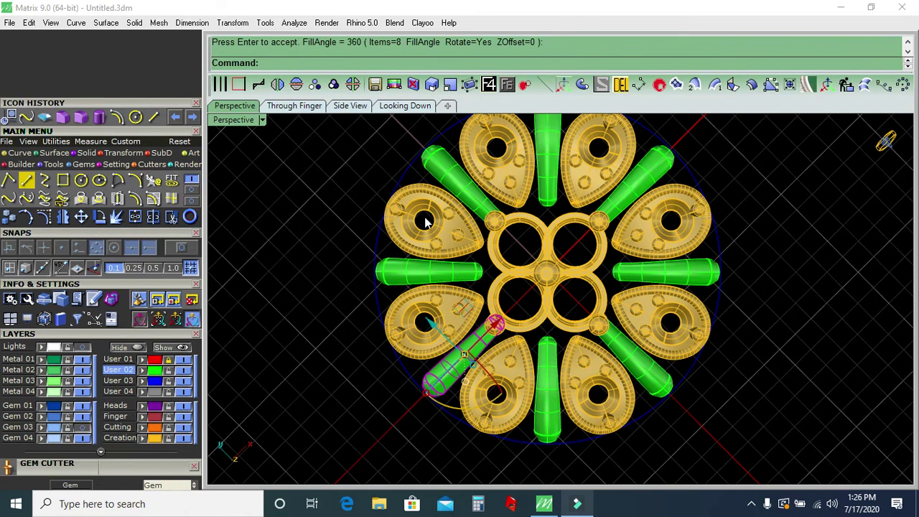
right_click_drag(378, 283, 464, 243)
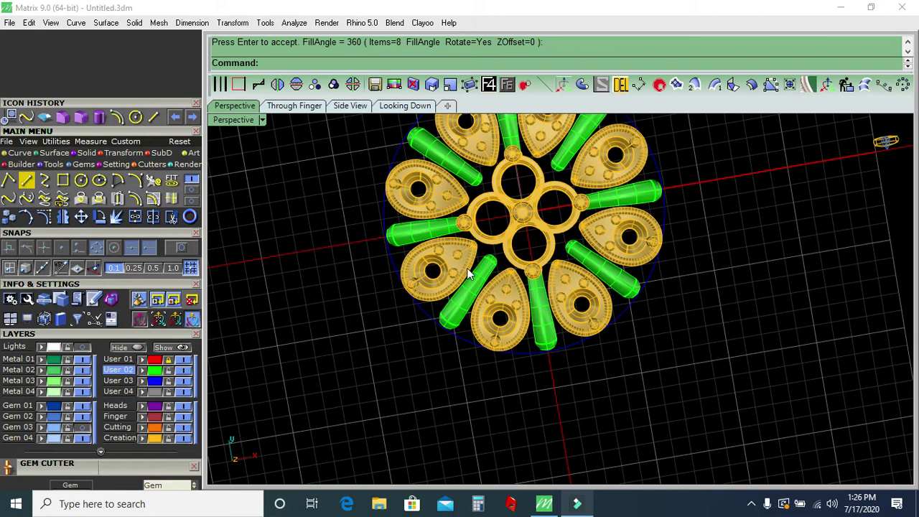
scroll(459, 269, "up", 3)
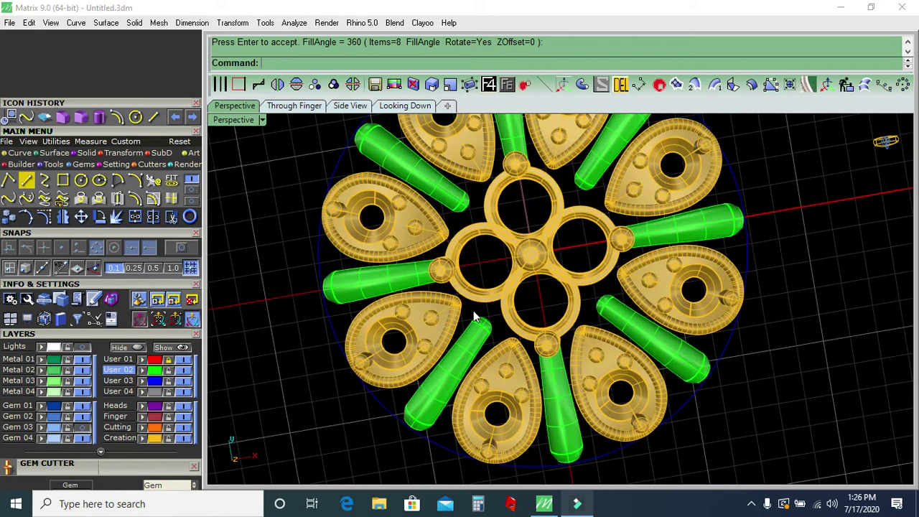
Check the lower-left spoke against the reference photo in the top view
left_click(481, 334)
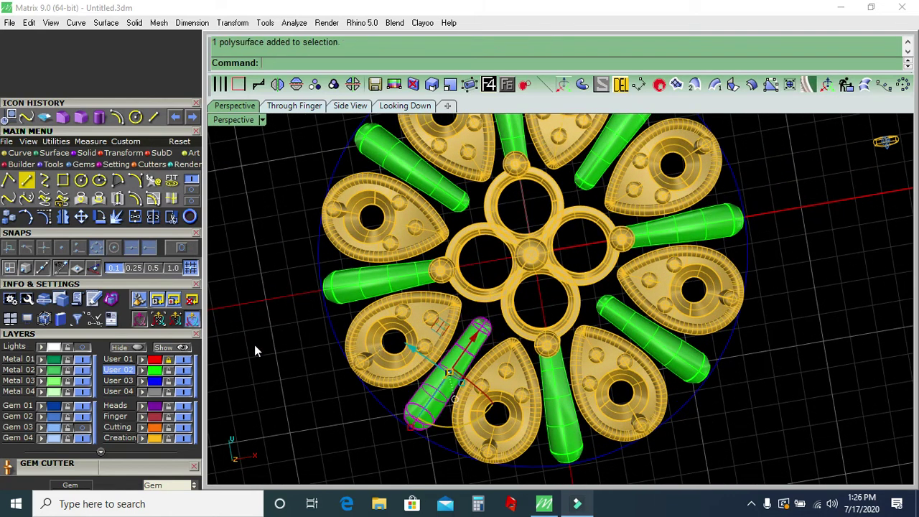
left_click(405, 105)
scroll(404, 364, "down", 3)
left_click(82, 346)
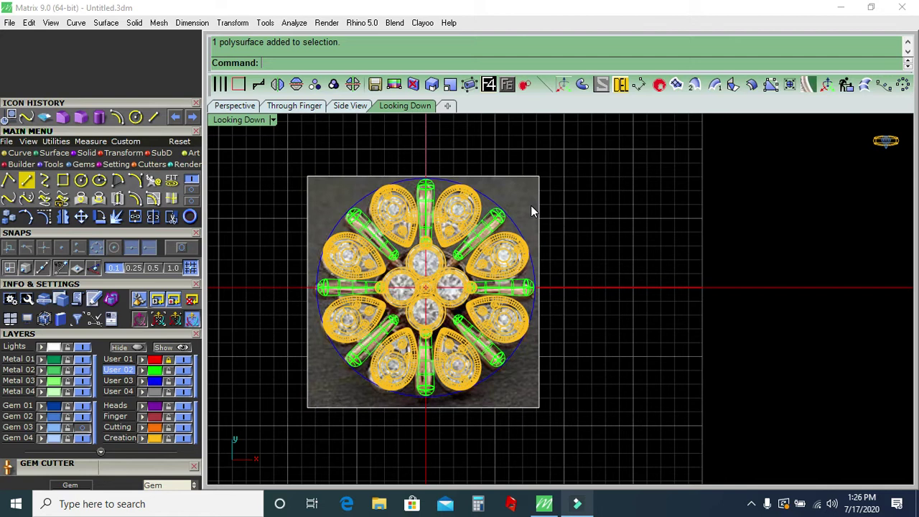
scroll(467, 304, "up", 2)
scroll(440, 336, "up", 2)
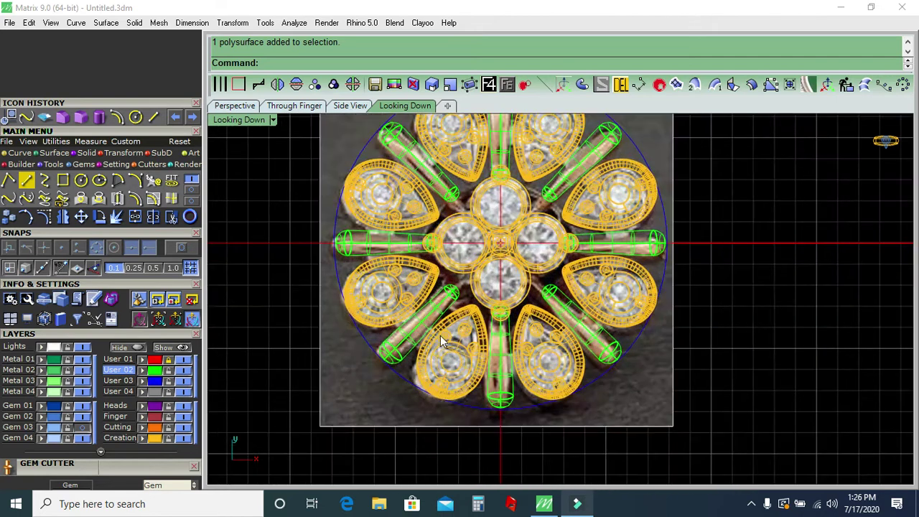
scroll(441, 335, "up", 2)
scroll(438, 296, "up", 1)
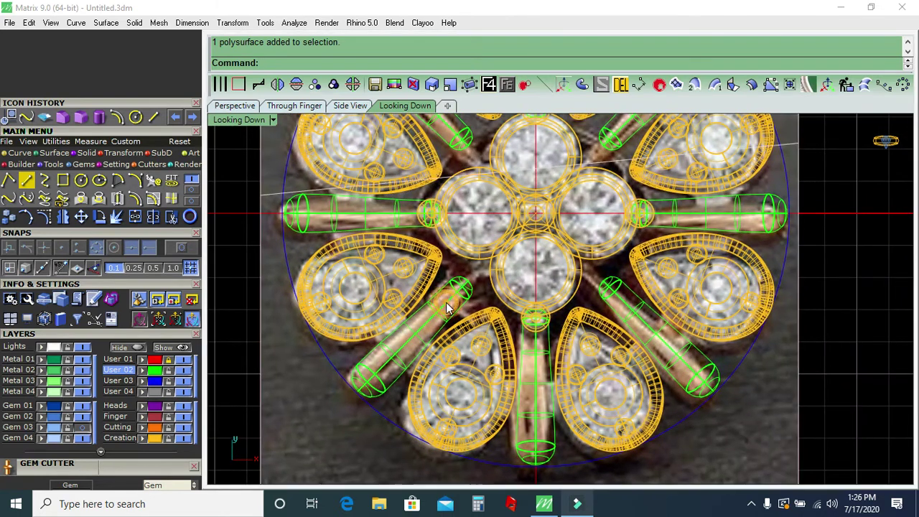
Hide the reference photo and gem settings layer, then undo the eight-spoke array
left_click(447, 309)
key("Escape")
left_click(400, 346)
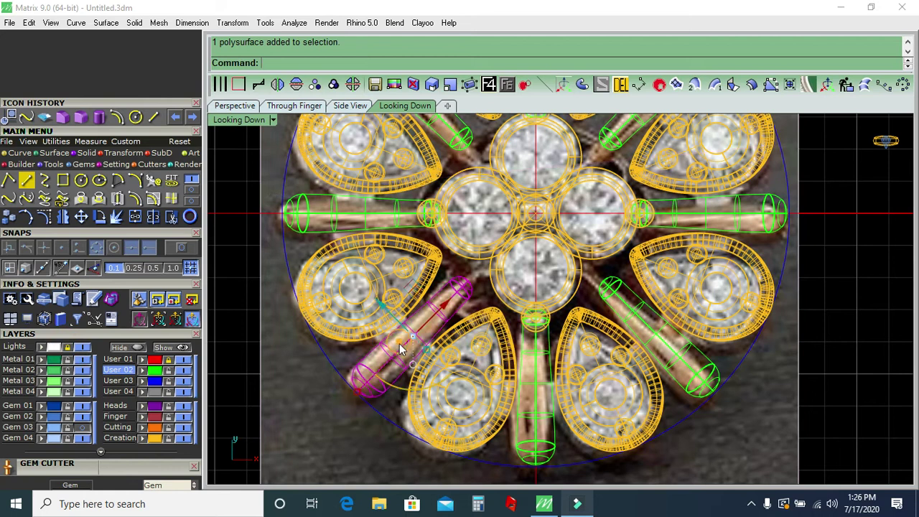
right_click_drag(417, 367, 425, 343)
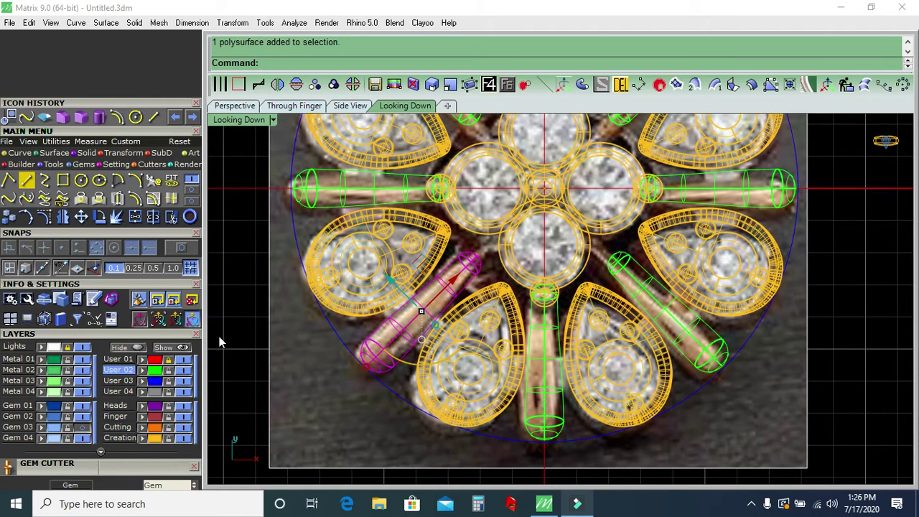
right_click_drag(293, 326, 341, 352)
left_click(313, 339)
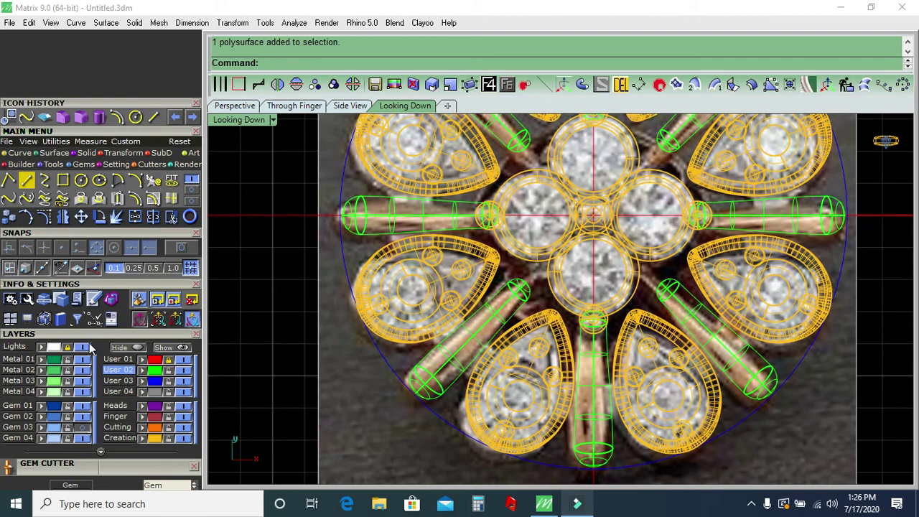
left_click(83, 347)
left_click(183, 438)
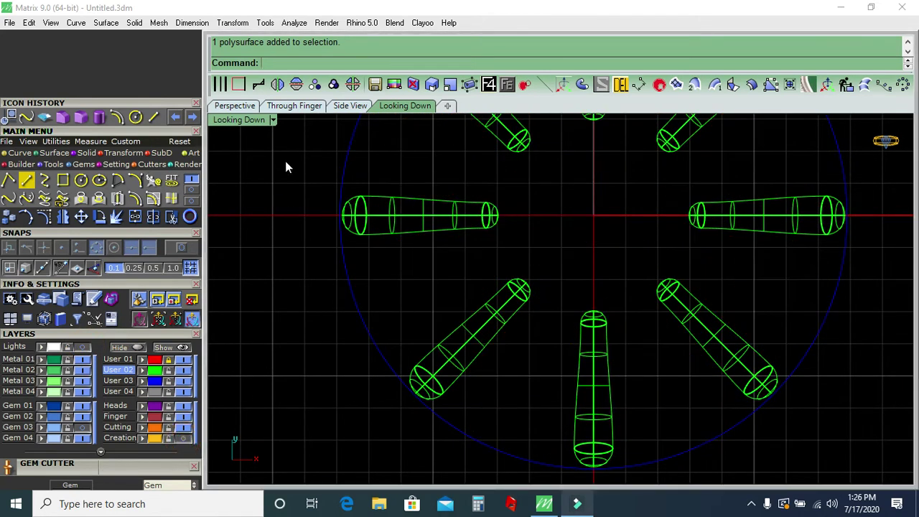
key("ctrl+z")
In the side view, draw a five-point curve along the top of the spoke
left_click(294, 105)
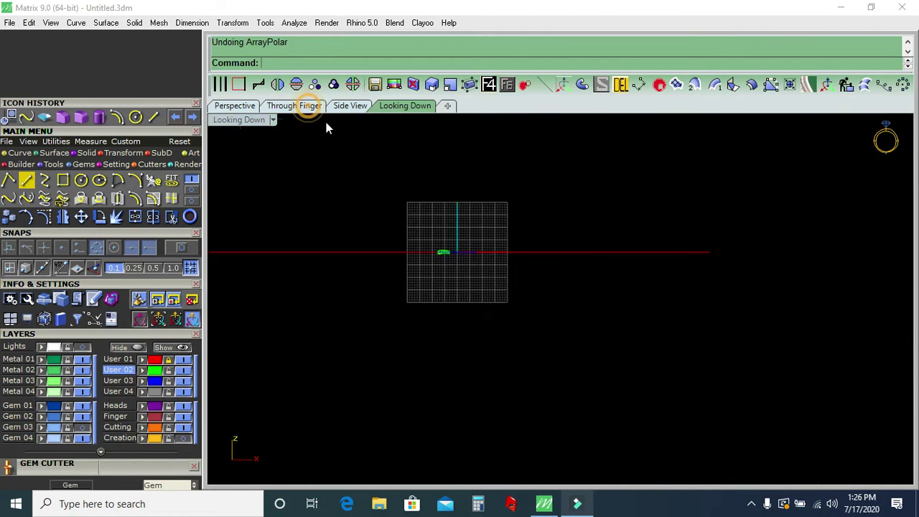
scroll(431, 255, "up", 5)
scroll(473, 255, "up", 5)
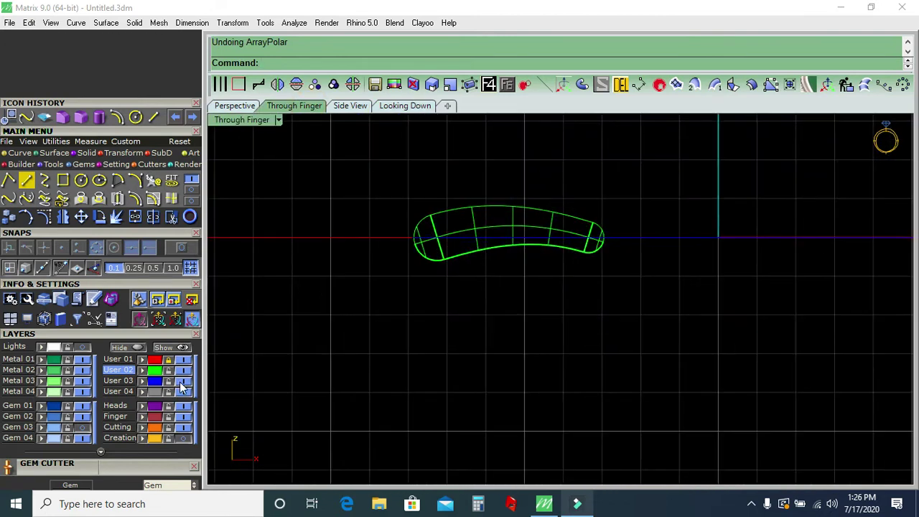
scroll(446, 249, "up", 3)
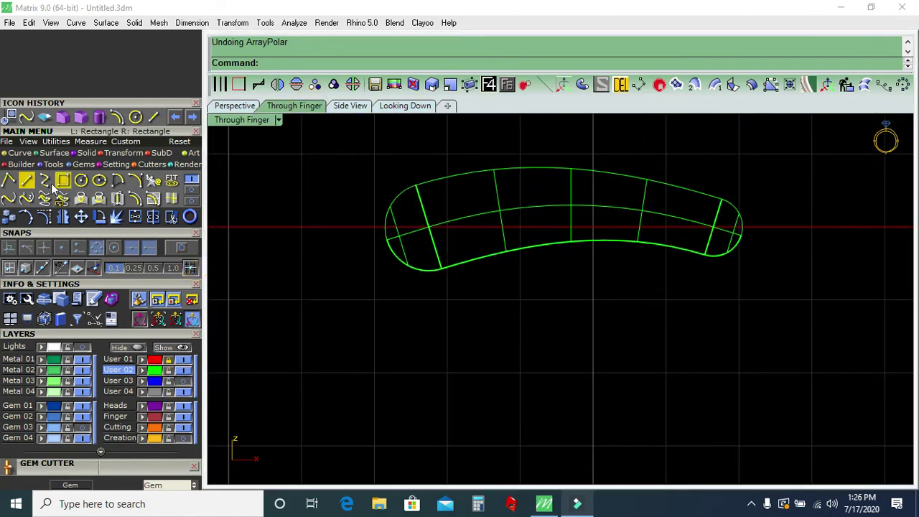
left_click(44, 180)
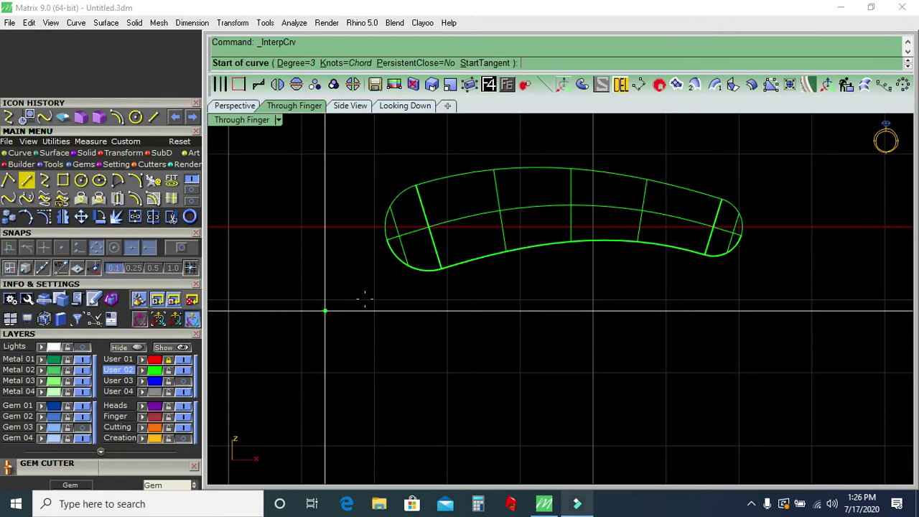
left_click(374, 248)
left_click(436, 228)
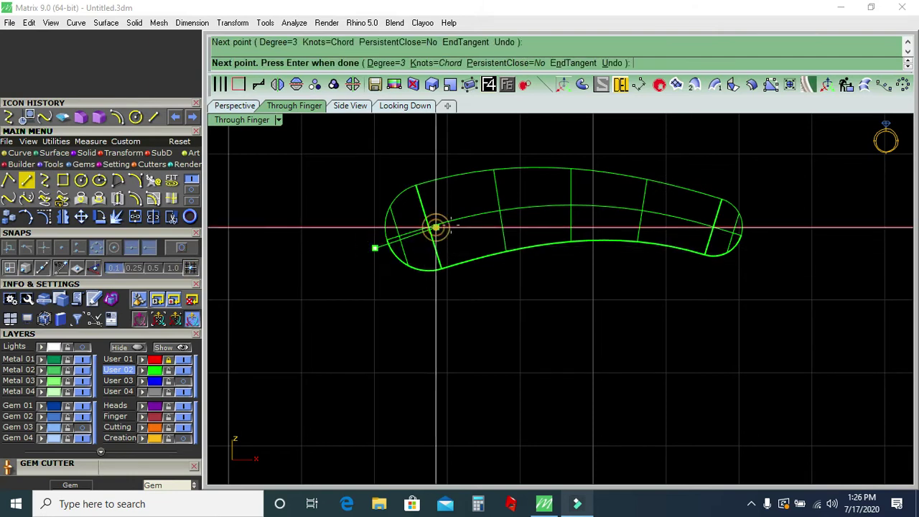
left_click(516, 210)
left_click(601, 208)
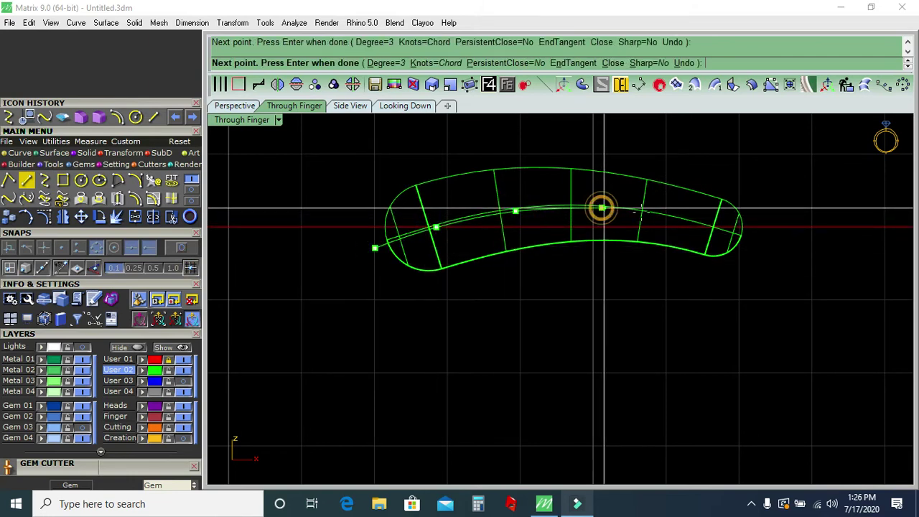
left_click(772, 249)
key("Return")
Draw a second curve under the spoke, snapped to the first curve's end points
left_click(171, 216)
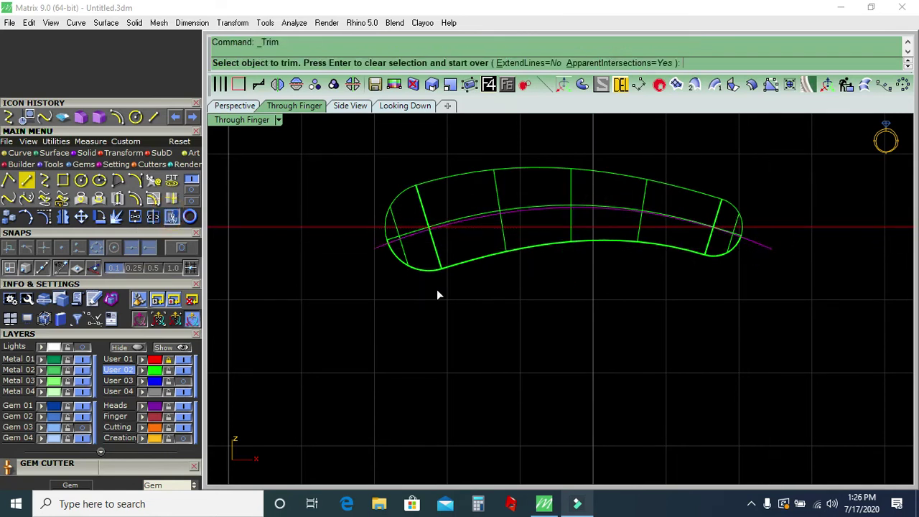
key("Return")
key("Return")
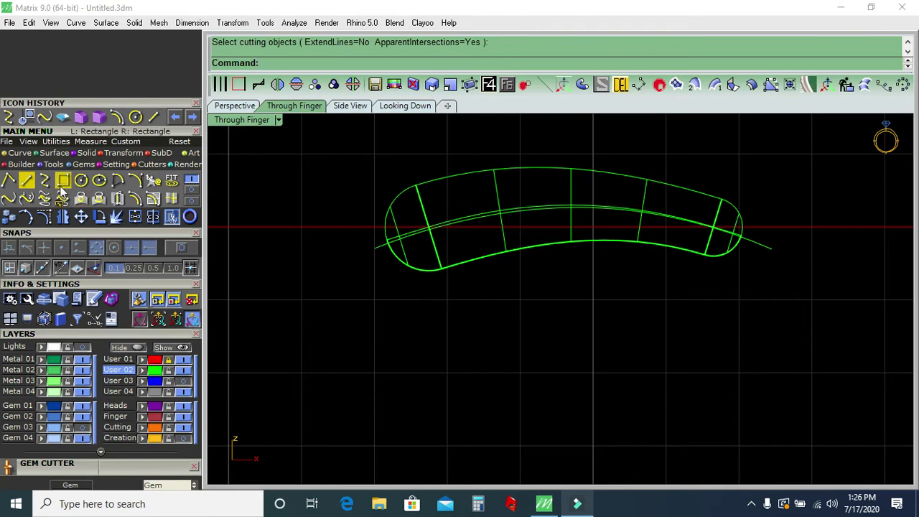
left_click(170, 247)
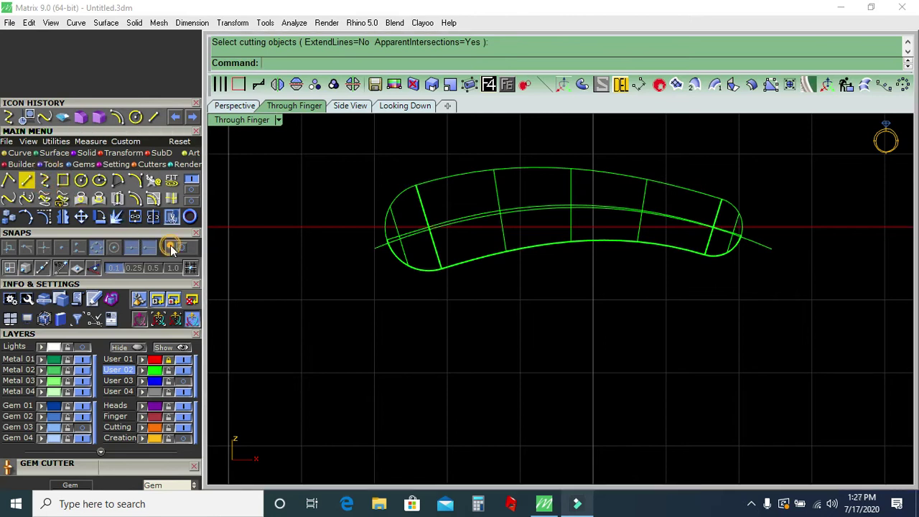
left_click(375, 249)
left_click(339, 296)
left_click(593, 384)
left_click(793, 277)
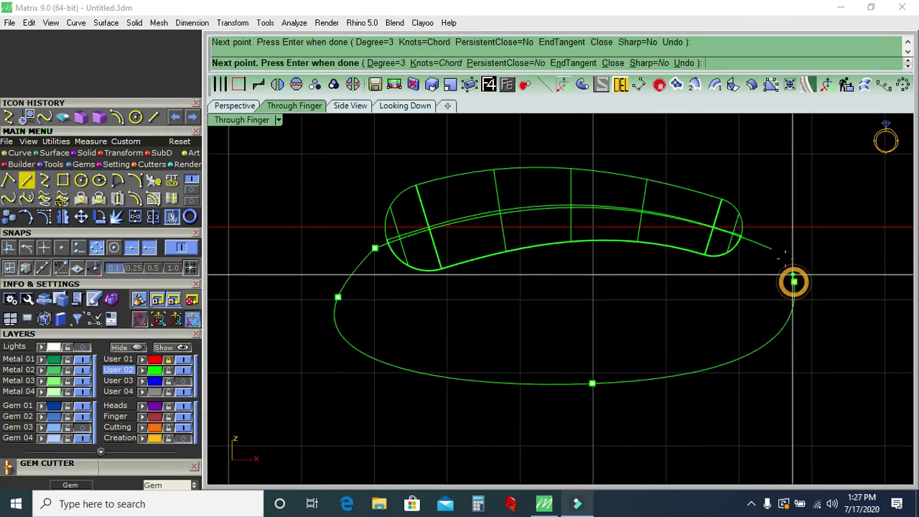
key("Return")
Join both curves into a closed loop, trim the spoke's underside, and delete the loop
left_click_drag(789, 227, 413, 306)
left_click(136, 219)
left_click(134, 180)
left_click(437, 274)
key("Return")
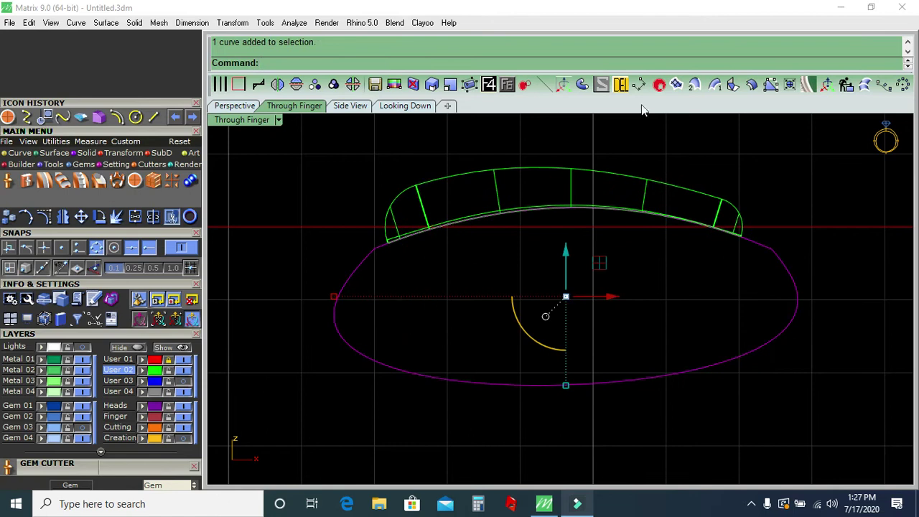
left_click(621, 84)
scroll(402, 280, "down", 5)
Polar-array the arched spoke eight times, showing the reference photo and gem settings
left_click(405, 106)
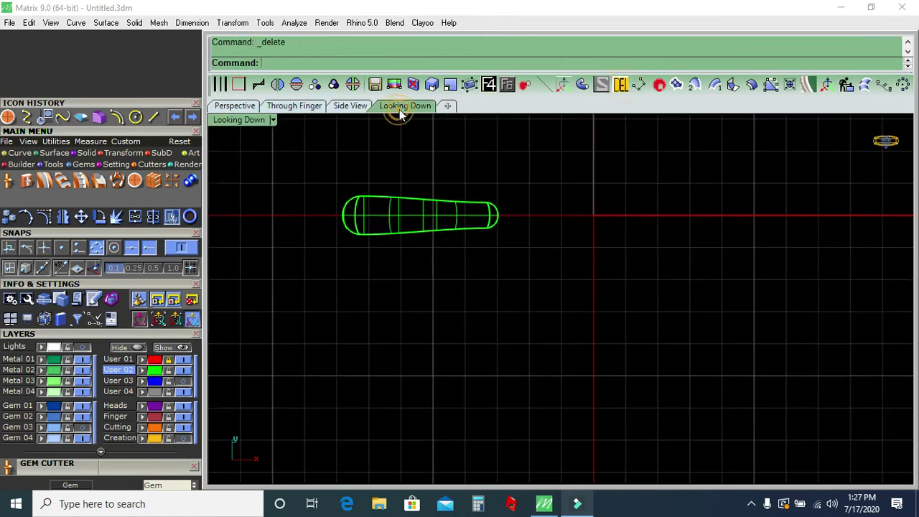
left_click(497, 219)
left_click(904, 84)
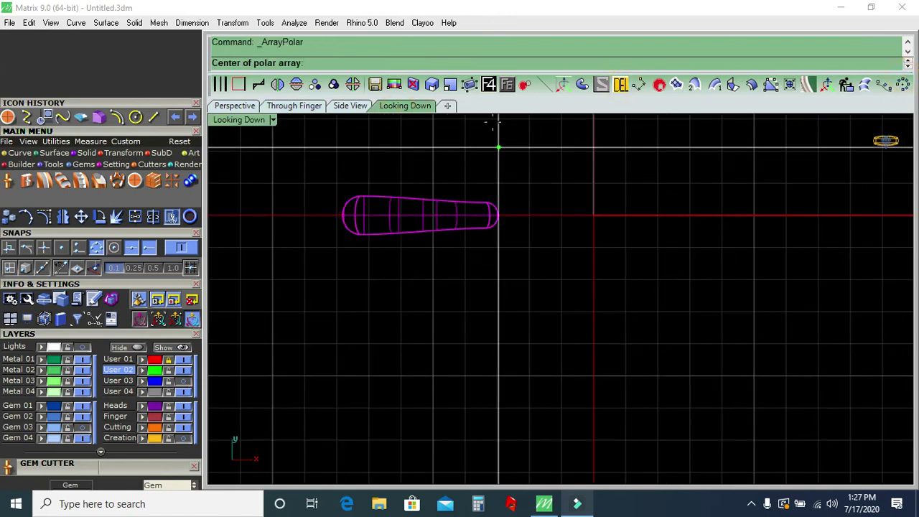
key("Return")
key("Return")
key("Return")
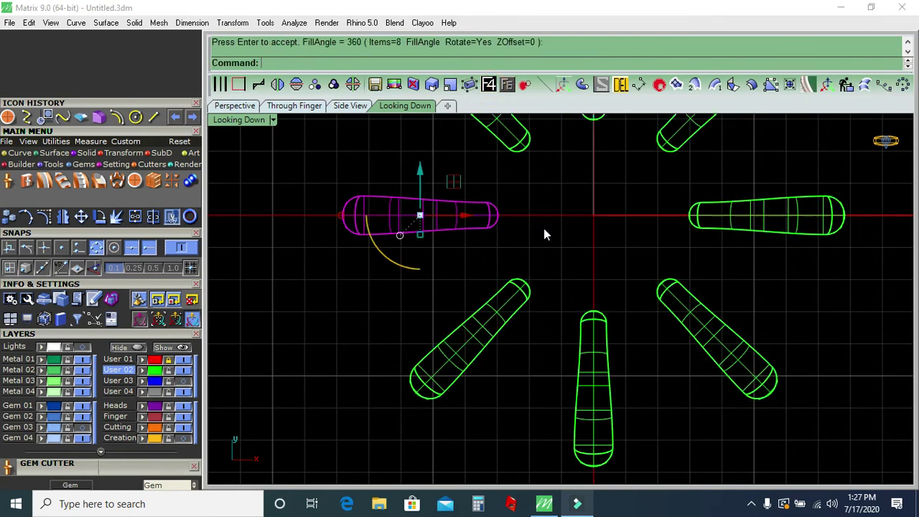
left_click(70, 352)
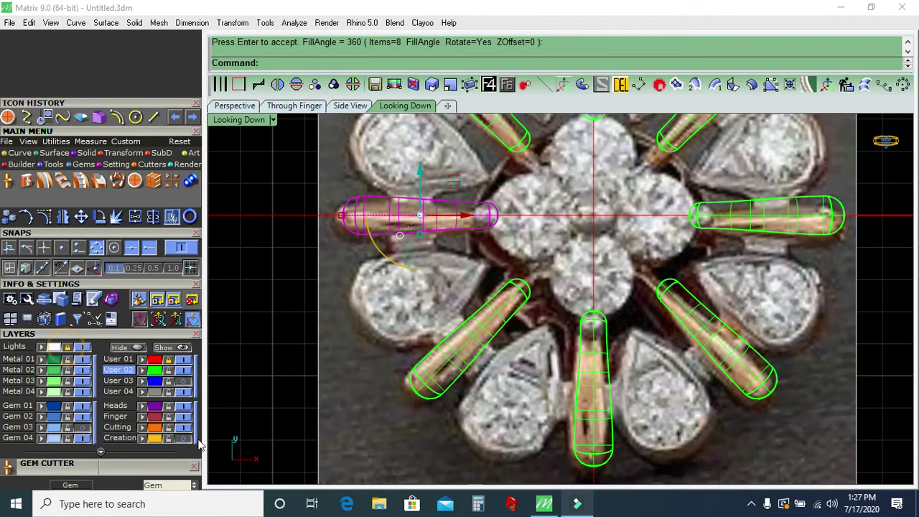
left_click(185, 440)
Stretch the lower-left diagonal spoke along its axis to match the reference photo
left_click(517, 297)
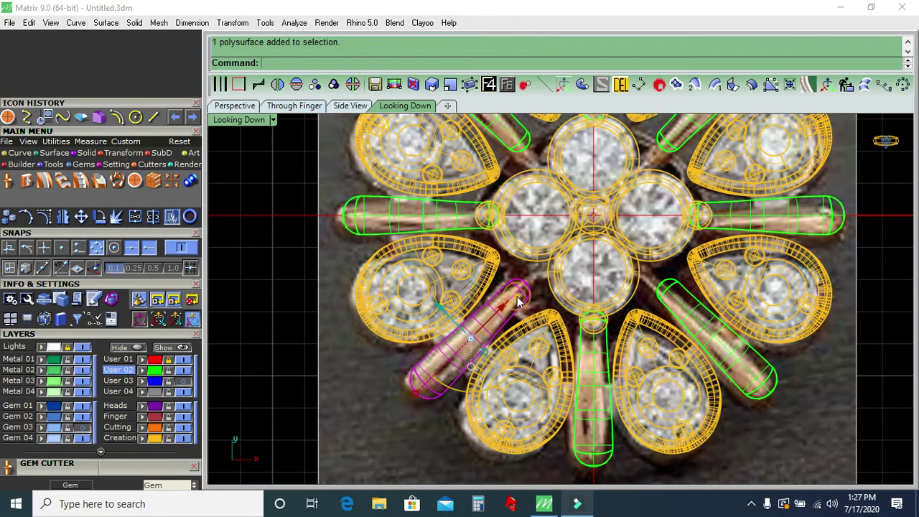
scroll(462, 386, "up", 3)
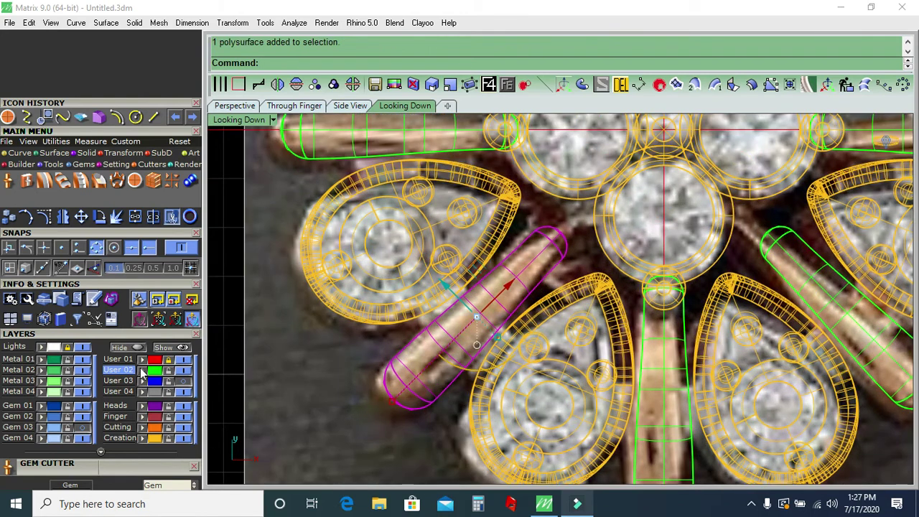
left_click(183, 383)
left_click_drag(476, 316, 474, 370)
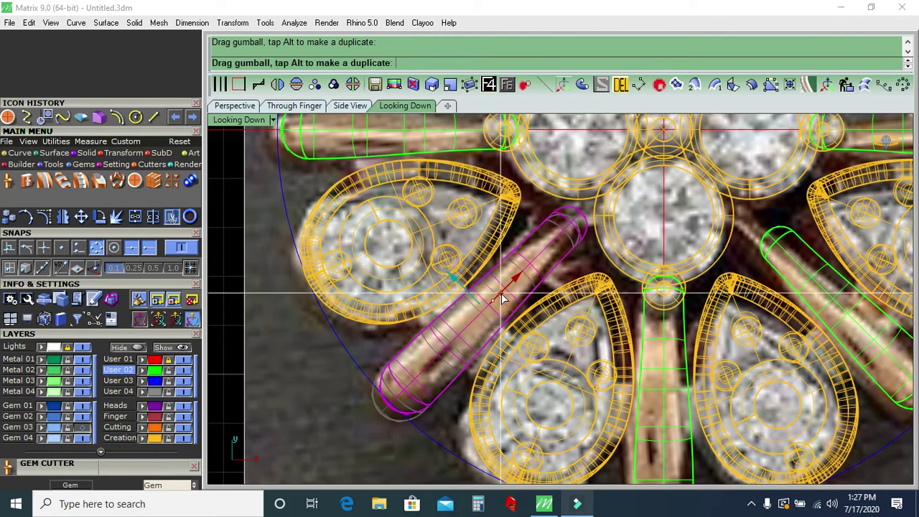
left_click_drag(475, 370, 507, 285)
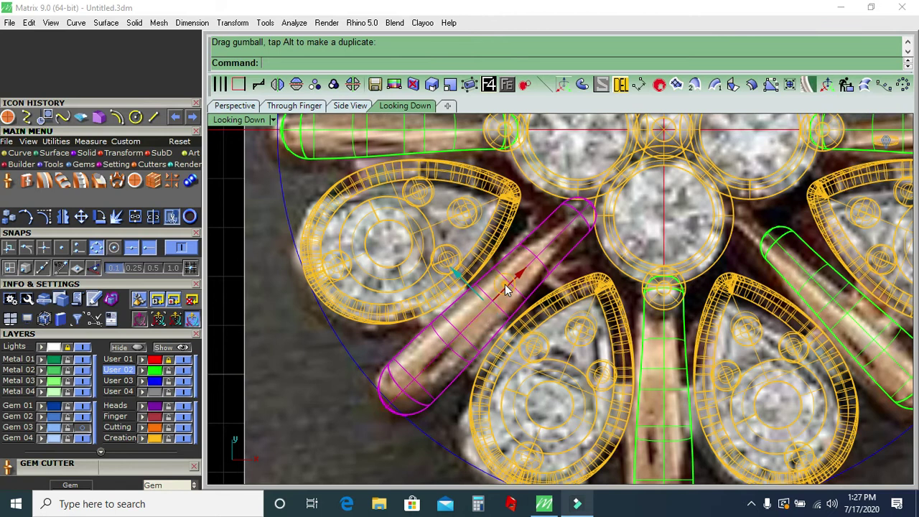
scroll(512, 286, "down", 5)
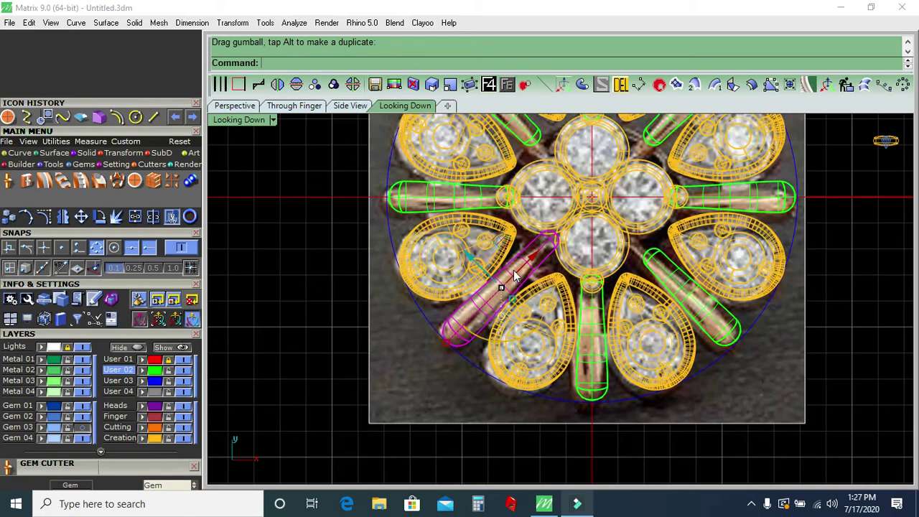
Keep the diagonal and left horizontal spokes and delete the other six
left_click(80, 348)
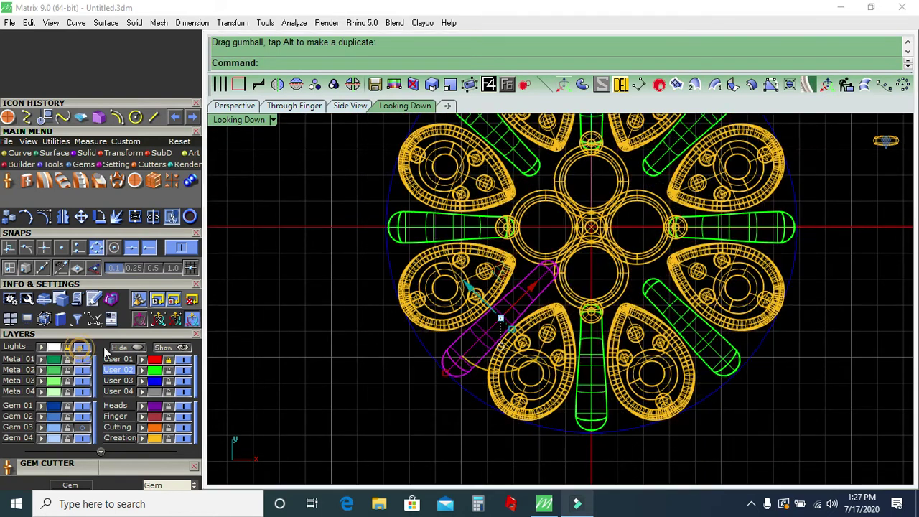
left_click(431, 226, "shift")
left_click(144, 391)
left_click(287, 392)
left_click(156, 373)
key("Delete")
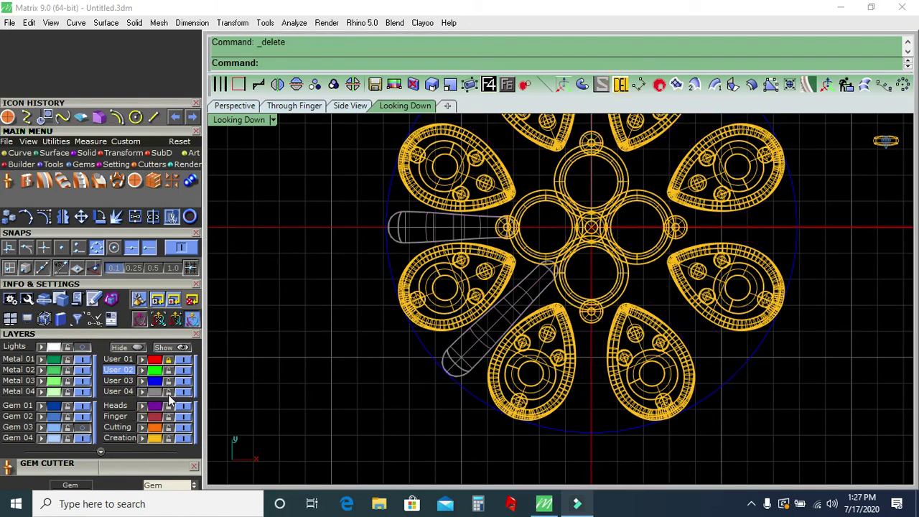
Polar-array the two remaining spokes four times around the origin
left_click(153, 395)
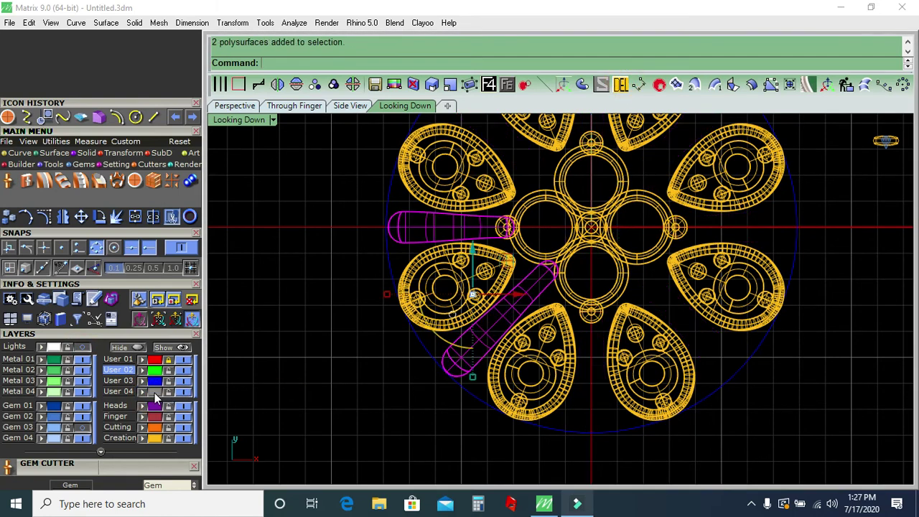
left_click(903, 85)
left_click(591, 228)
type("4")
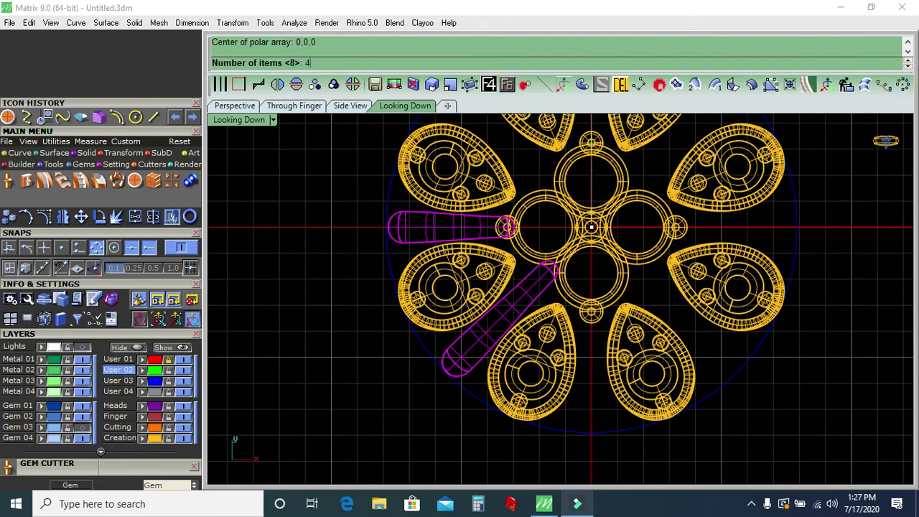
key("Return")
key("Return")
scroll(376, 257, "down", 3)
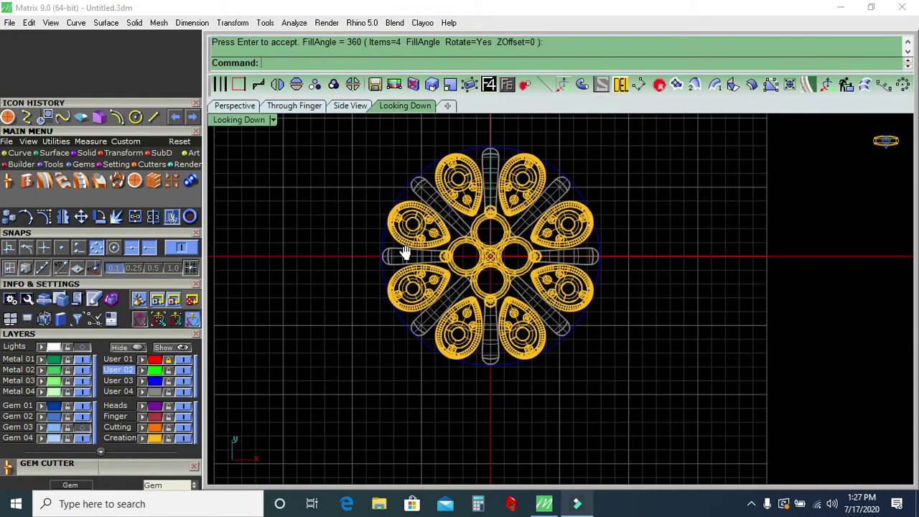
Group every part of the flower cluster and hide the outer guide circle
left_click(158, 400)
key("ctrl+g")
left_click(154, 437)
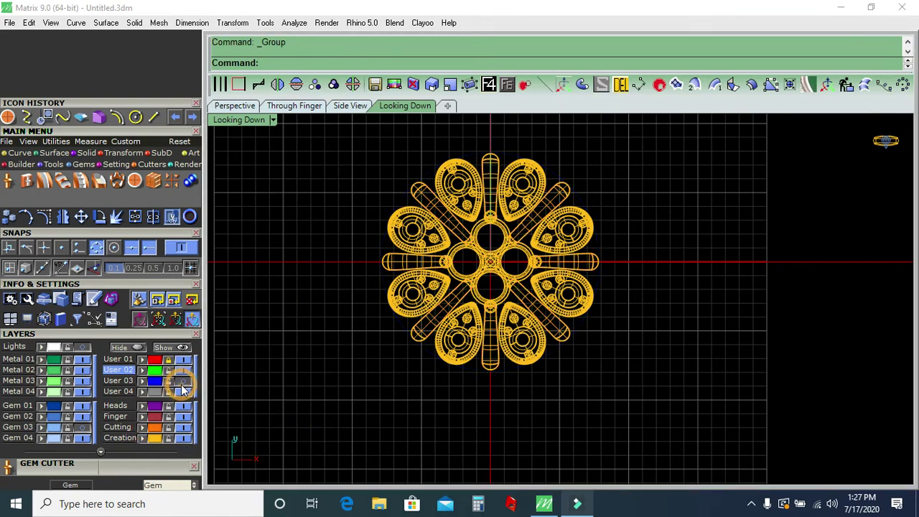
left_click(84, 348)
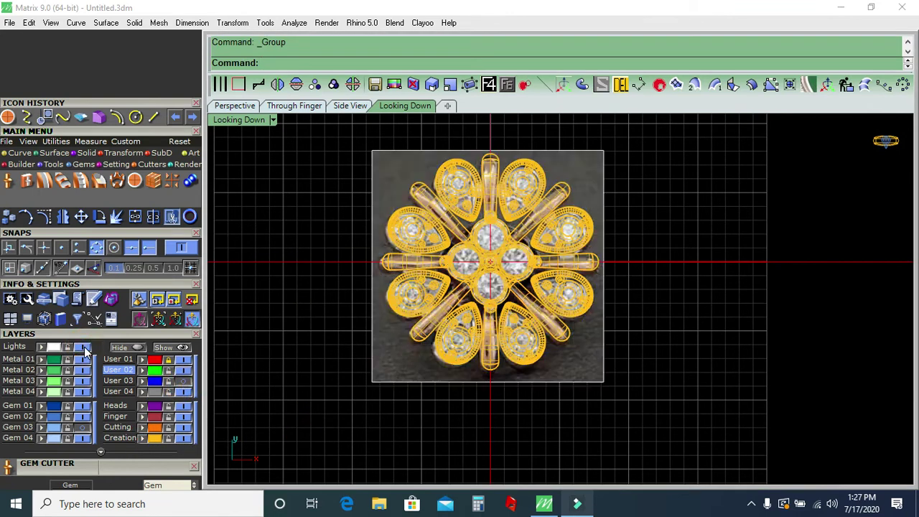
left_click(85, 348)
left_click(234, 106)
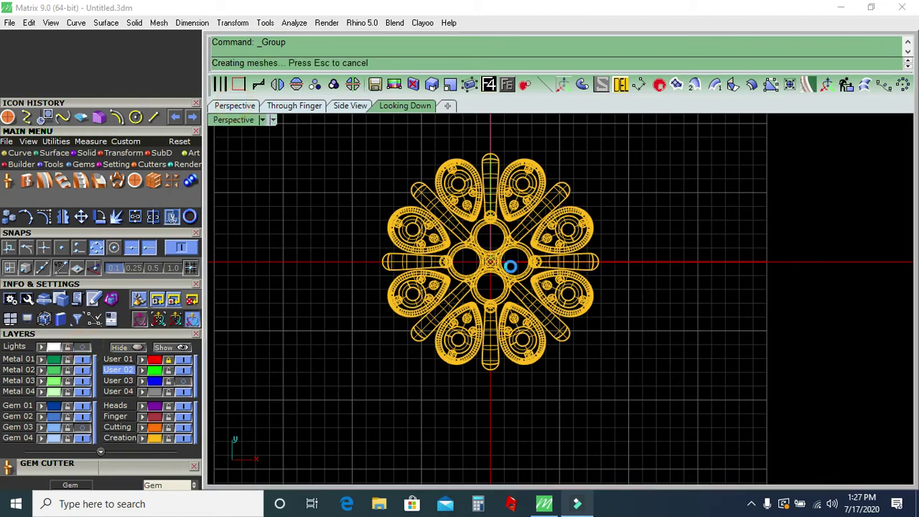
Orbit the perspective view to look down on the grouped flower cluster
mouse_move(629, 265)
right_mouse_down()
mouse_move(624, 345)
mouse_move(621, 322)
right_mouse_up()
left_click(752, 503)
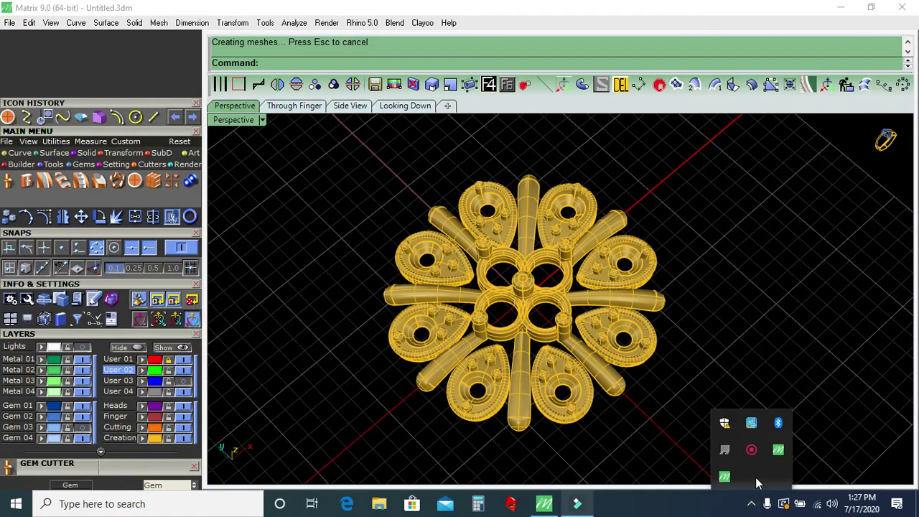